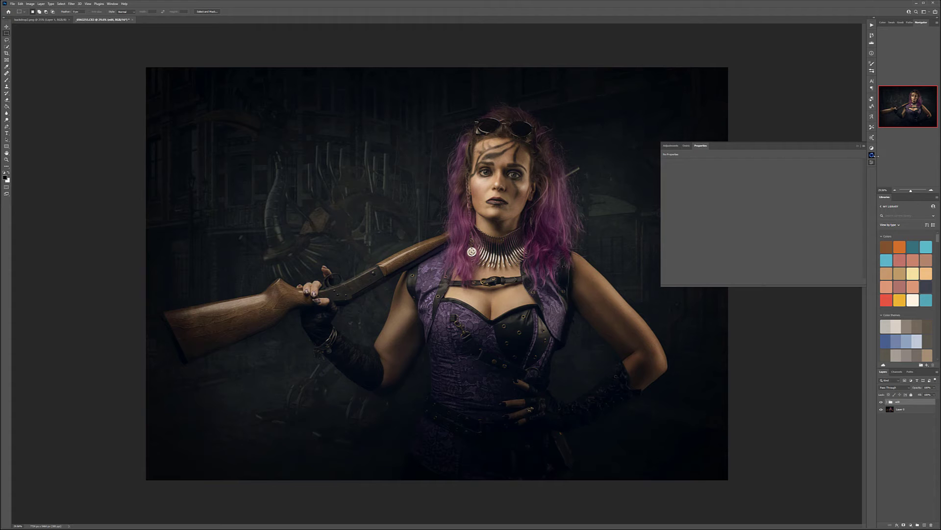
Hide and show the edit group to compare the original portrait with the finished composite
{"action": "left_click", "coordinate": [872, 163]}
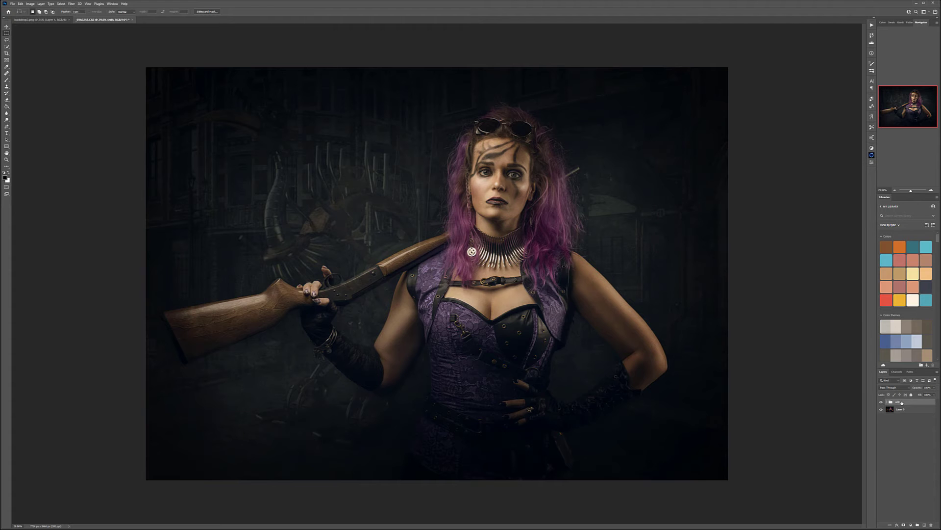
{"action": "left_click", "coordinate": [881, 402]}
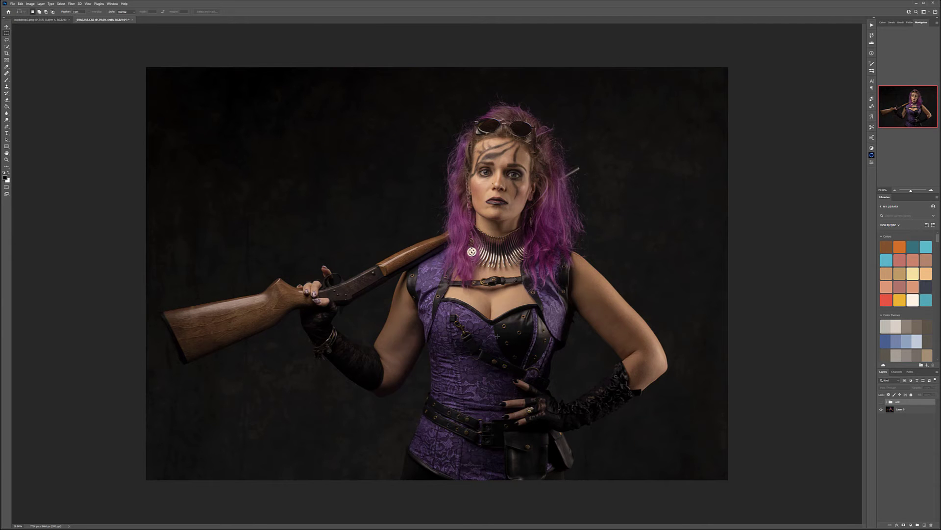
{"action": "left_click", "coordinate": [881, 401]}
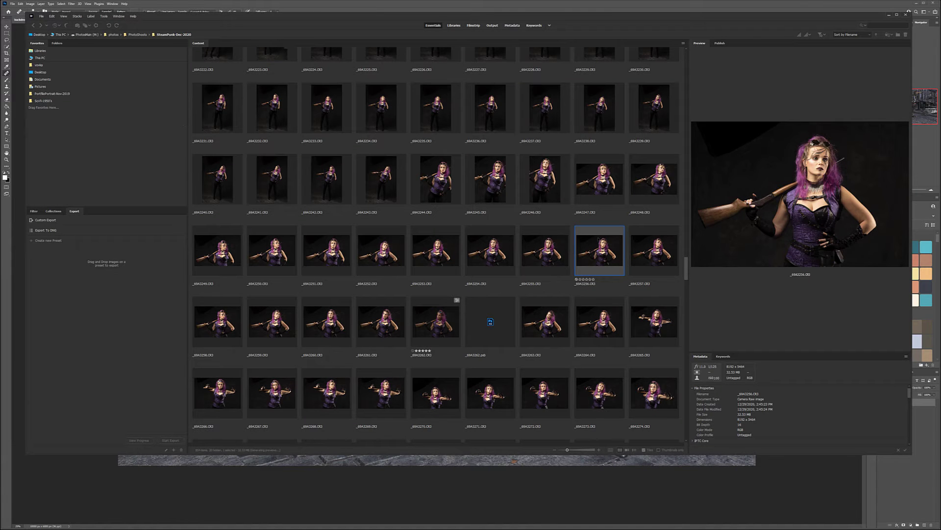
In Bridge, compare the neighbouring shots of the woman with the rifle on her shoulder in the SteamPunk-Dec-2020 folder
{"action": "left_click", "coordinate": [654, 255]}
{"action": "left_click", "coordinate": [545, 255]}
{"action": "left_click", "coordinate": [600, 255]}
{"action": "left_click", "coordinate": [673, 259]}
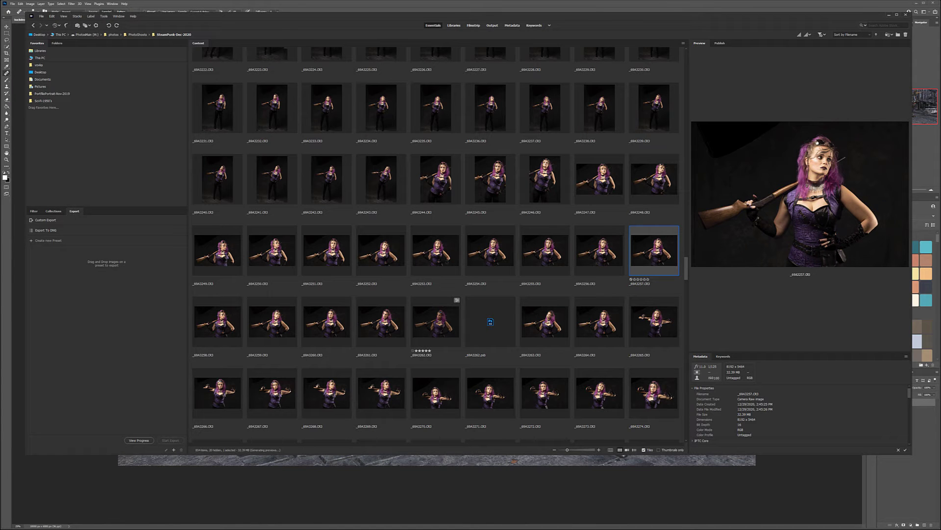
{"action": "left_click", "coordinate": [441, 259]}
{"action": "left_click", "coordinate": [494, 260]}
{"action": "left_click", "coordinate": [554, 262]}
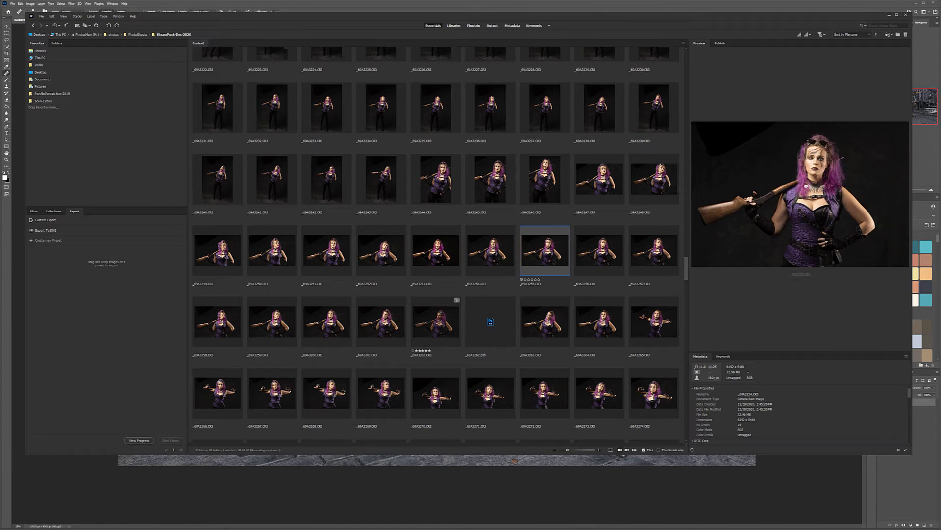
{"action": "left_click", "coordinate": [606, 260]}
{"action": "left_click", "coordinate": [660, 260]}
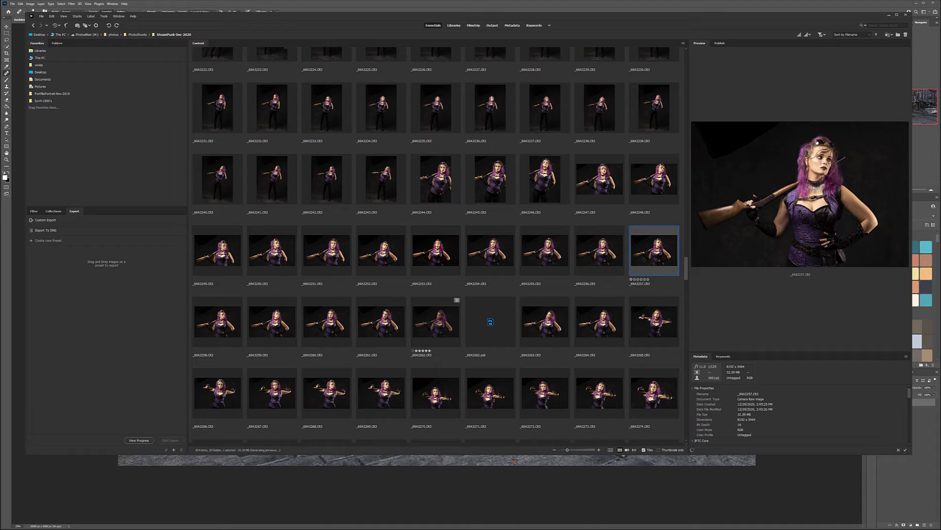
{"action": "left_click", "coordinate": [599, 254]}
{"action": "left_click", "coordinate": [568, 254]}
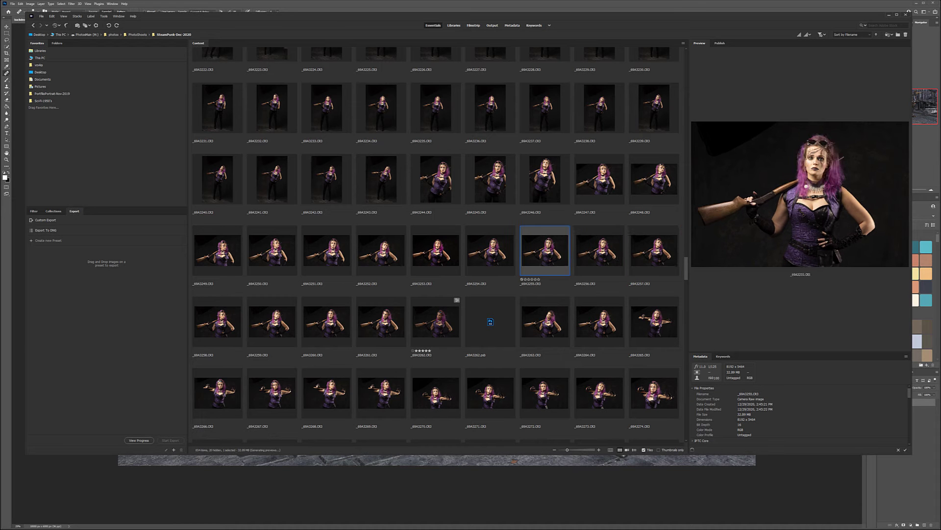
{"action": "key", "text": "Right"}
{"action": "key", "text": "Right"}
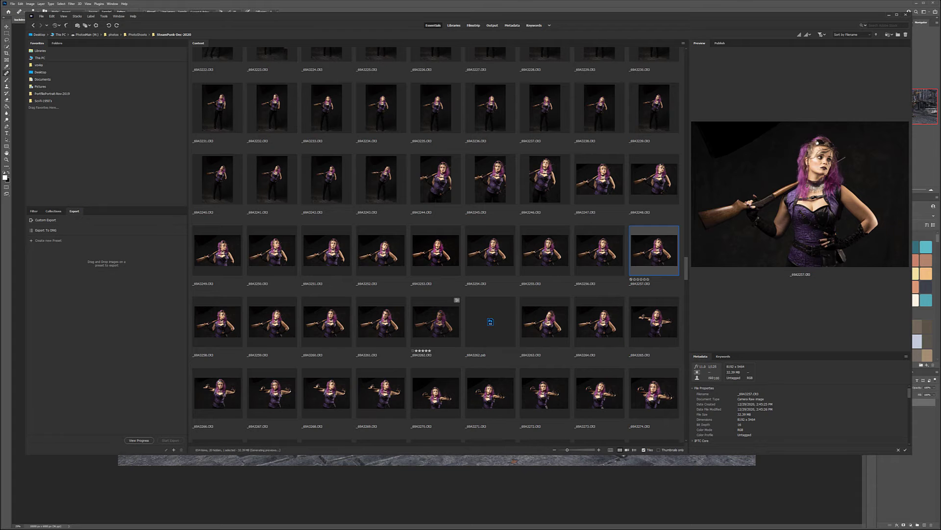
{"action": "key", "text": "Left"}
{"action": "key", "text": "Left"}
Open the selected front-facing shot in Camera Raw, raise its sharpening and lower its highlights, and bring it into Photoshop
{"action": "right_click", "coordinate": [542, 249]}
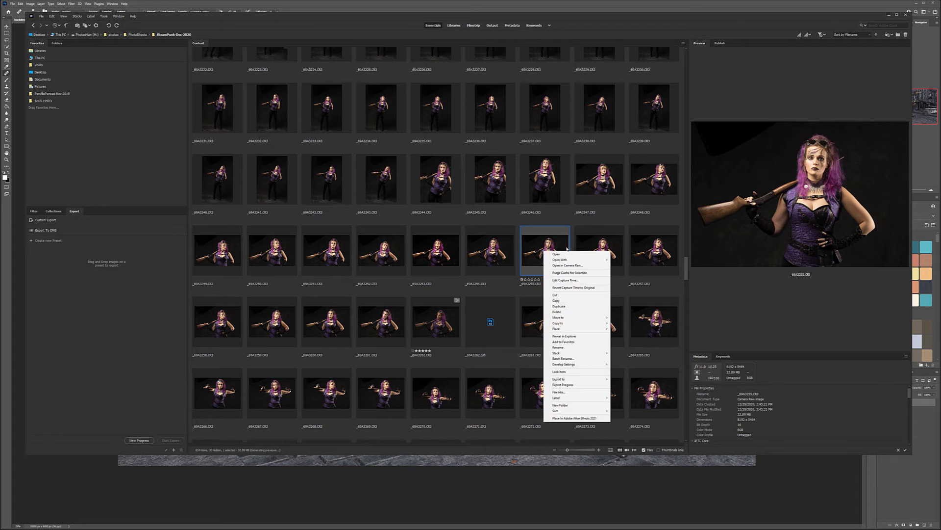
{"action": "left_click", "coordinate": [577, 265]}
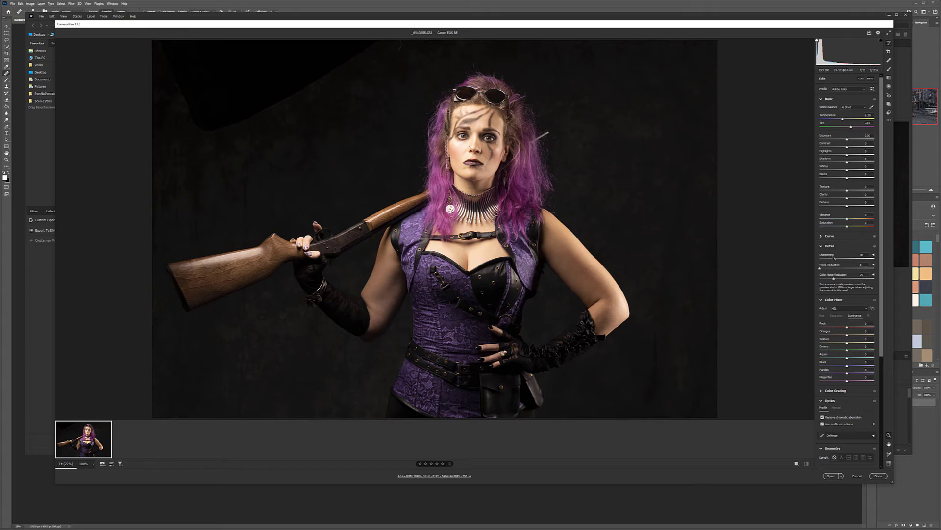
{"action": "left_click_drag", "start_coordinate": [834, 259], "coordinate": [848, 259]}
{"action": "left_click_drag", "start_coordinate": [846, 155], "coordinate": [835, 155]}
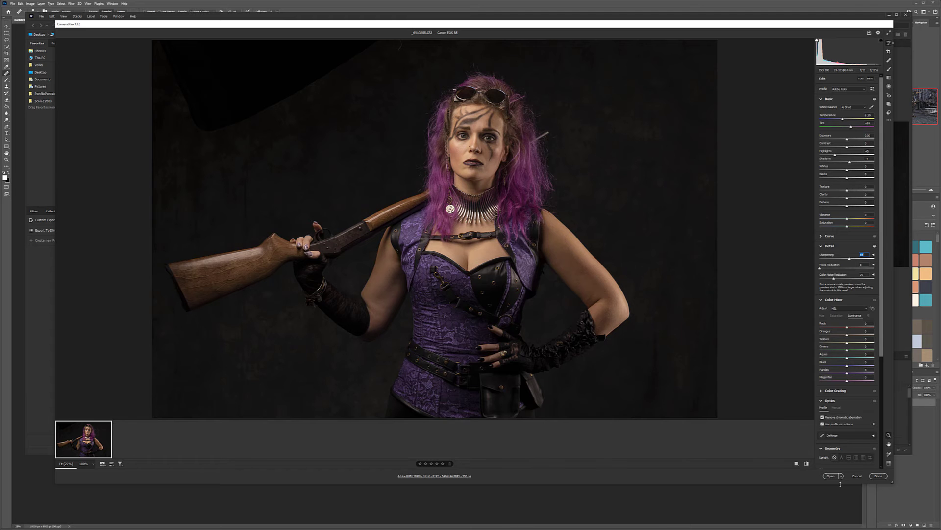
{"action": "left_click", "coordinate": [878, 476]}
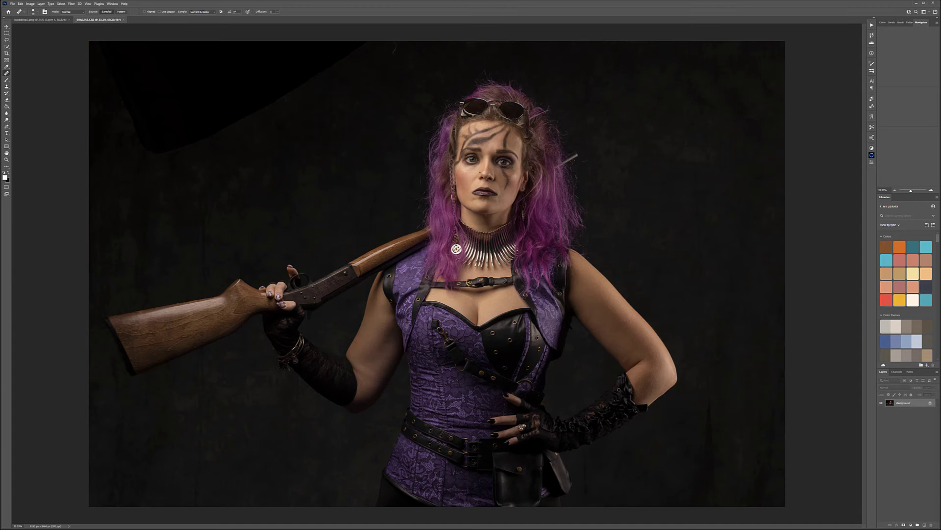
Look at the steampunk street backdrop document and return to the portrait
{"action": "left_click", "coordinate": [42, 20]}
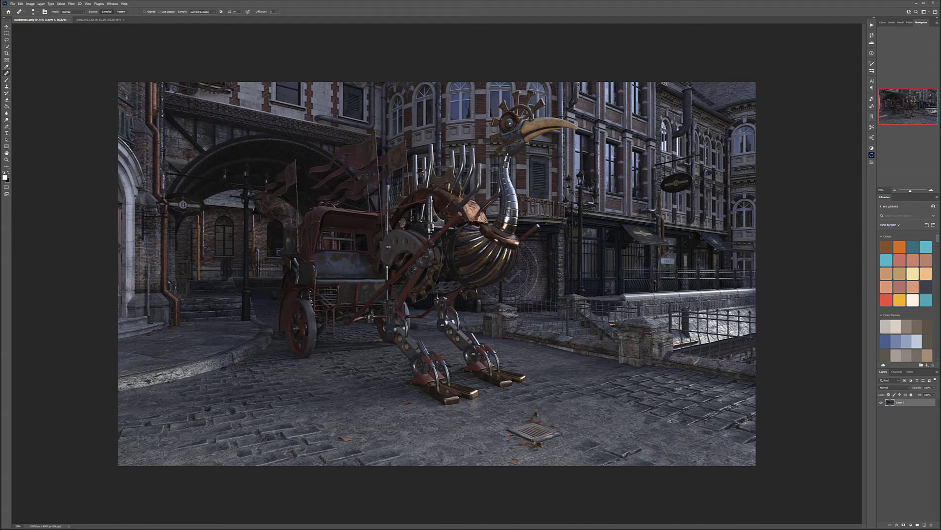
{"action": "left_click", "coordinate": [89, 21]}
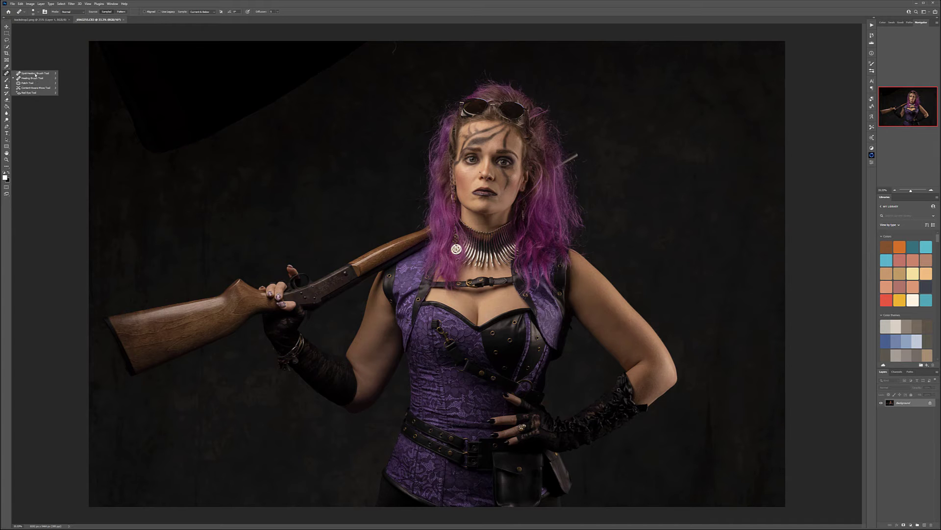
Use the Patch tool to cover the large dark softbox shape in the portrait's upper-left background with clean backdrop
{"action": "key", "text": "shift+j"}
{"action": "mouse_move", "coordinate": [90, 35]}
{"action": "left_mouse_down"}
{"action": "mouse_move", "coordinate": [156, 162]}
{"action": "mouse_move", "coordinate": [140, 38]}
{"action": "mouse_move", "coordinate": [118, 38]}
{"action": "left_mouse_up"}
{"action": "left_click_drag", "start_coordinate": [147, 103], "coordinate": [299, 199]}
{"action": "mouse_move", "coordinate": [174, 46]}
{"action": "left_mouse_down"}
{"action": "mouse_move", "coordinate": [159, 122]}
{"action": "mouse_move", "coordinate": [284, 73]}
{"action": "mouse_move", "coordinate": [309, 51]}
{"action": "left_mouse_up"}
{"action": "left_click_drag", "start_coordinate": [237, 57], "coordinate": [329, 135]}
{"action": "key", "text": "ctrl+d"}
Patch the remaining softbox traces along the portrait's upper edge and the blemish in the background beside her bent elbow
{"action": "mouse_move", "coordinate": [100, 82]}
{"action": "left_mouse_down"}
{"action": "mouse_move", "coordinate": [145, 73]}
{"action": "mouse_move", "coordinate": [257, 24]}
{"action": "left_mouse_up"}
{"action": "mouse_move", "coordinate": [120, 41]}
{"action": "left_mouse_down"}
{"action": "mouse_move", "coordinate": [99, 63]}
{"action": "mouse_move", "coordinate": [114, 103]}
{"action": "mouse_move", "coordinate": [178, 89]}
{"action": "mouse_move", "coordinate": [136, 44]}
{"action": "mouse_move", "coordinate": [138, 100]}
{"action": "mouse_move", "coordinate": [203, 100]}
{"action": "mouse_move", "coordinate": [236, 128]}
{"action": "mouse_move", "coordinate": [338, 84]}
{"action": "mouse_move", "coordinate": [367, 34]}
{"action": "left_mouse_up"}
{"action": "left_click_drag", "start_coordinate": [268, 78], "coordinate": [230, 174]}
{"action": "key", "text": "ctrl+d"}
{"action": "mouse_move", "coordinate": [383, 43]}
{"action": "left_mouse_down"}
{"action": "mouse_move", "coordinate": [393, 70]}
{"action": "mouse_move", "coordinate": [409, 35]}
{"action": "mouse_move", "coordinate": [342, 106]}
{"action": "left_mouse_up"}
{"action": "key", "text": "ctrl+d"}
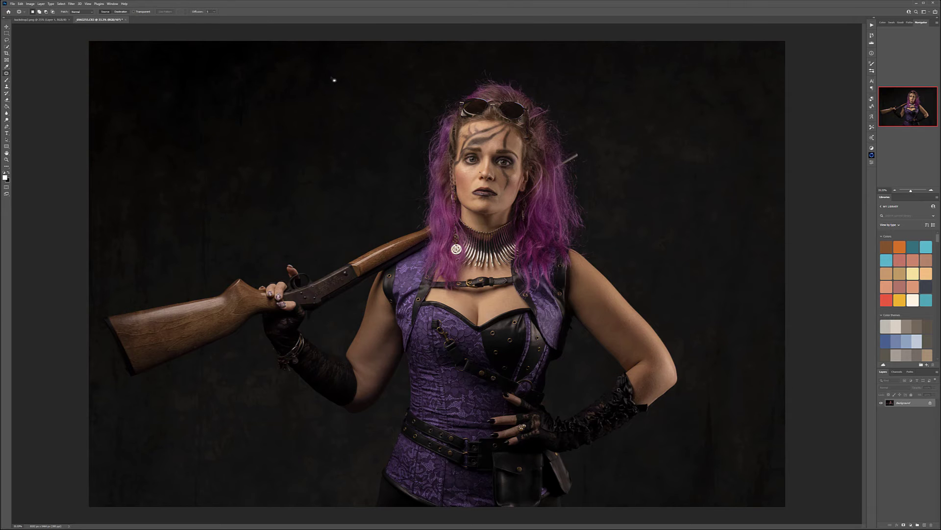
{"action": "mouse_move", "coordinate": [722, 418]}
{"action": "left_mouse_down"}
{"action": "mouse_move", "coordinate": [696, 472]}
{"action": "mouse_move", "coordinate": [723, 487]}
{"action": "mouse_move", "coordinate": [739, 332]}
{"action": "mouse_move", "coordinate": [711, 294]}
{"action": "left_mouse_up"}
{"action": "key", "text": "ctrl+d"}
Add a new empty layer above the Background and name it retouching
{"action": "left_click", "coordinate": [7, 26]}
{"action": "left_click", "coordinate": [925, 525]}
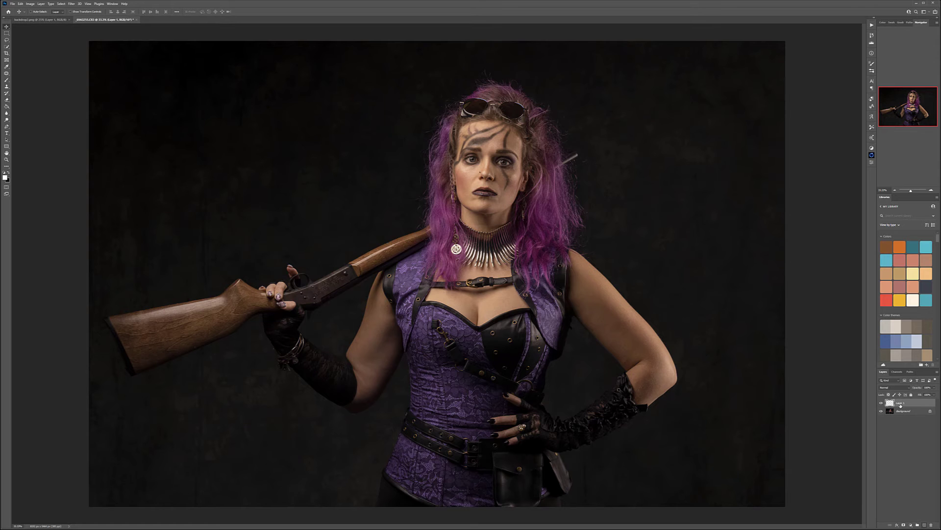
{"action": "double_click", "coordinate": [902, 402]}
{"action": "type", "text": "retouching"}
{"action": "key", "text": "Return"}
Remove the nose piercing with the Healing Brush, using nearby clean skin as the source
{"action": "right_click", "coordinate": [6, 73]}
{"action": "left_click", "coordinate": [36, 77]}
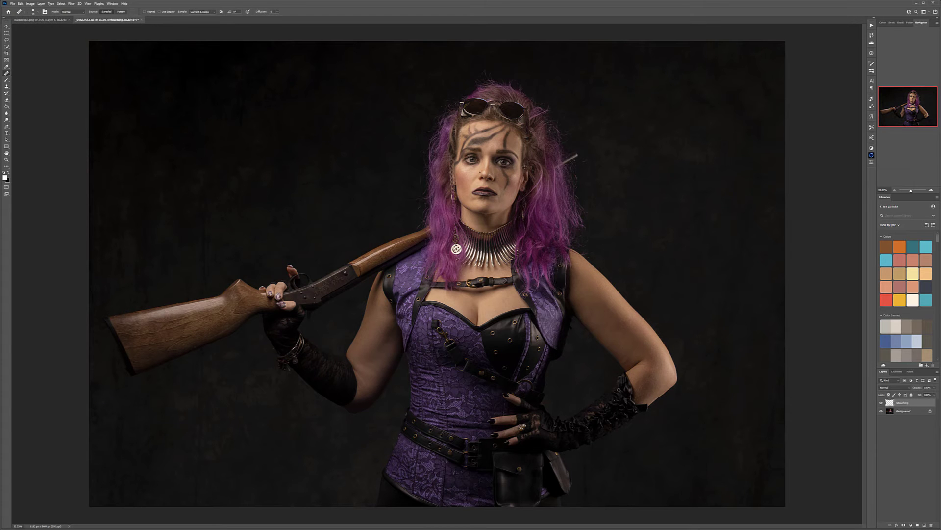
{"action": "scroll", "coordinate": [476, 184], "scroll_direction": "up", "scroll_amount": 10}
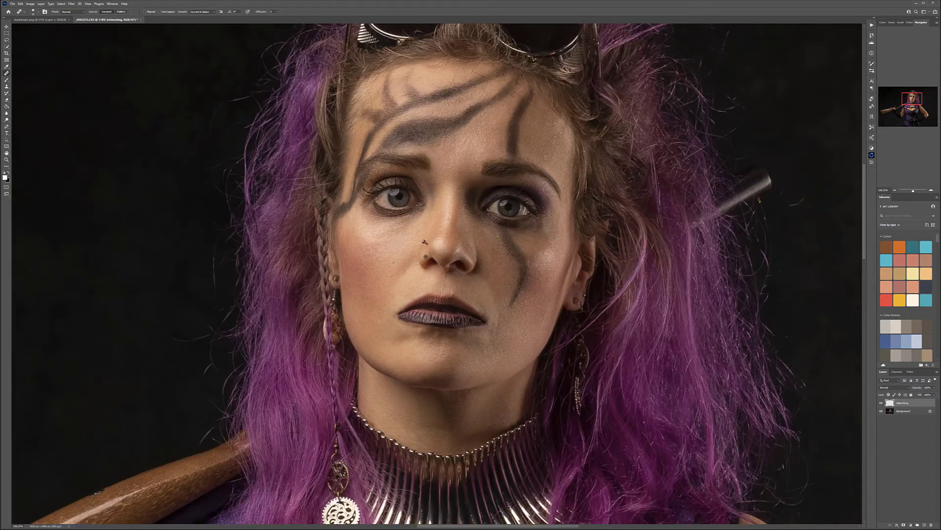
{"action": "scroll", "coordinate": [438, 211], "scroll_direction": "up", "scroll_amount": 1}
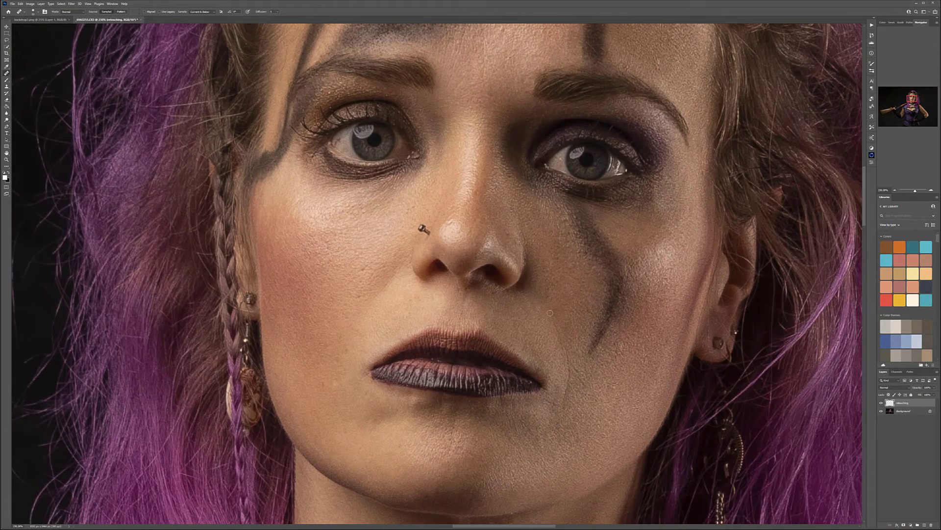
{"action": "scroll", "coordinate": [412, 224], "scroll_direction": "up", "scroll_amount": 3}
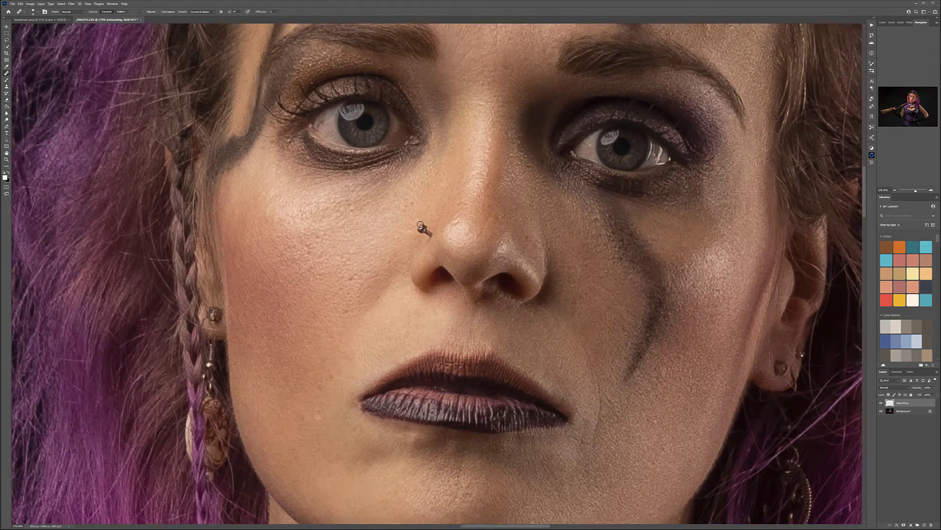
{"action": "left_click", "coordinate": [438, 211], "text": "alt"}
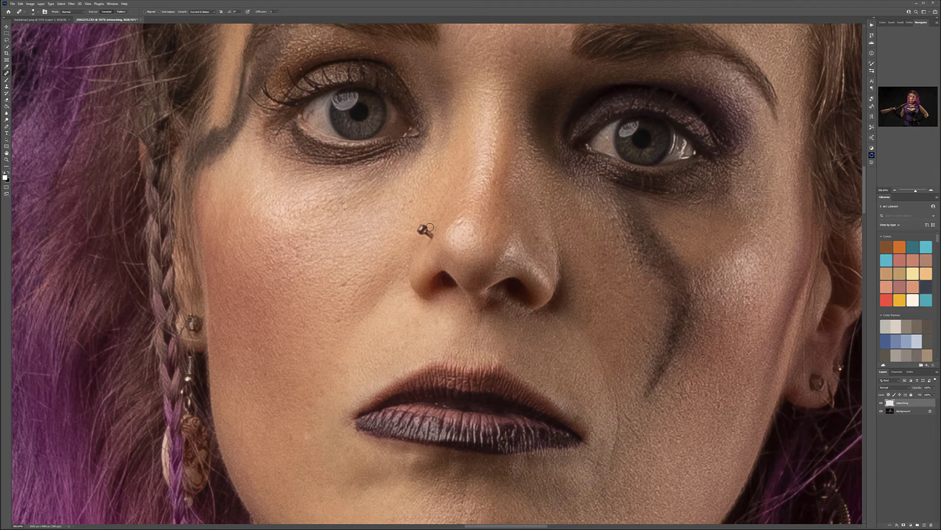
{"action": "mouse_move", "coordinate": [426, 229]}
{"action": "left_mouse_down"}
{"action": "mouse_move", "coordinate": [431, 239]}
{"action": "mouse_move", "coordinate": [434, 227]}
{"action": "left_mouse_up"}
Examine the face, neck and necklace area for remaining blemishes, sampling clean cheek skin as a healing source
{"action": "scroll", "coordinate": [495, 377], "scroll_direction": "up", "scroll_amount": 5}
{"action": "left_click_drag", "start_coordinate": [495, 377], "coordinate": [492, 415]}
{"action": "left_click_drag", "start_coordinate": [586, 217], "coordinate": [298, 97]}
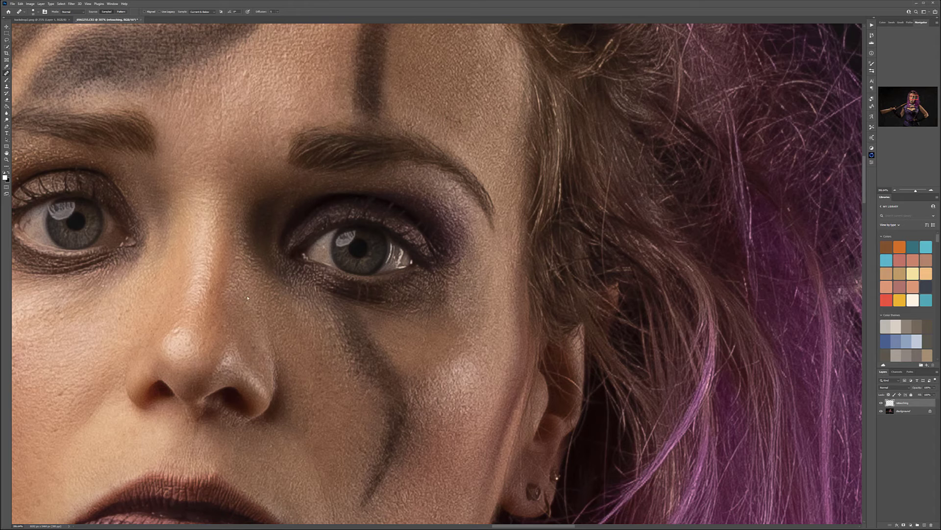
{"action": "left_click_drag", "start_coordinate": [82, 411], "coordinate": [470, 223]}
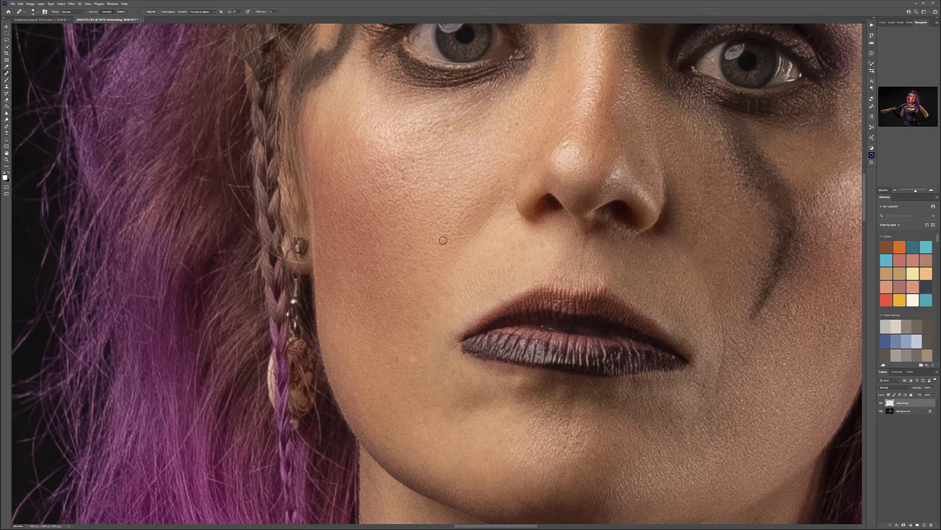
{"action": "left_click", "coordinate": [475, 166], "text": "alt"}
{"action": "left_click_drag", "start_coordinate": [728, 286], "coordinate": [604, 23]}
{"action": "left_click_drag", "start_coordinate": [558, 381], "coordinate": [349, 2]}
{"action": "left_click_drag", "start_coordinate": [93, 150], "coordinate": [466, 155]}
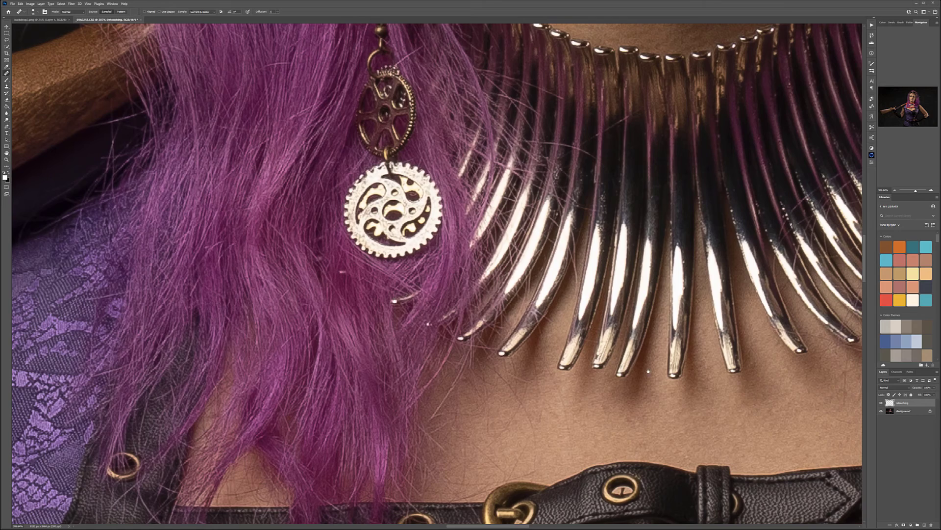
{"action": "scroll", "coordinate": [491, 275], "scroll_direction": "down", "scroll_amount": 6}
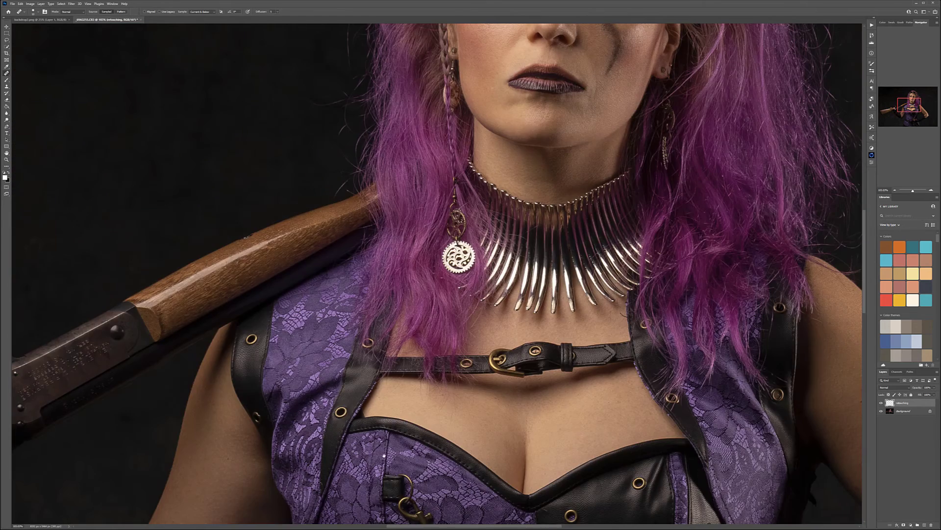
Heal away the lettering on the rifle's barrel and the engraved text on the receiver nearest the trigger
{"action": "left_click_drag", "start_coordinate": [387, 450], "coordinate": [847, 333]}
{"action": "left_click_drag", "start_coordinate": [640, 278], "coordinate": [617, 276]}
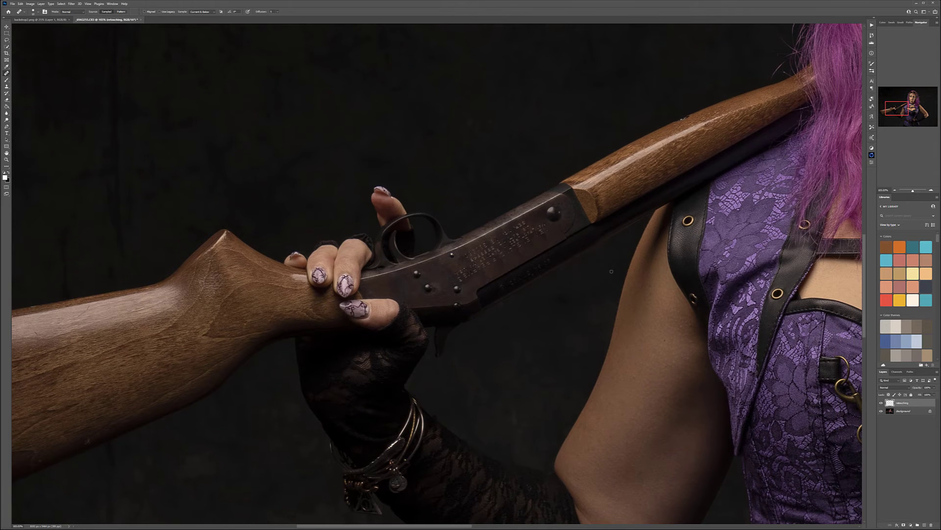
{"action": "scroll", "coordinate": [513, 243], "scroll_direction": "up", "scroll_amount": 3}
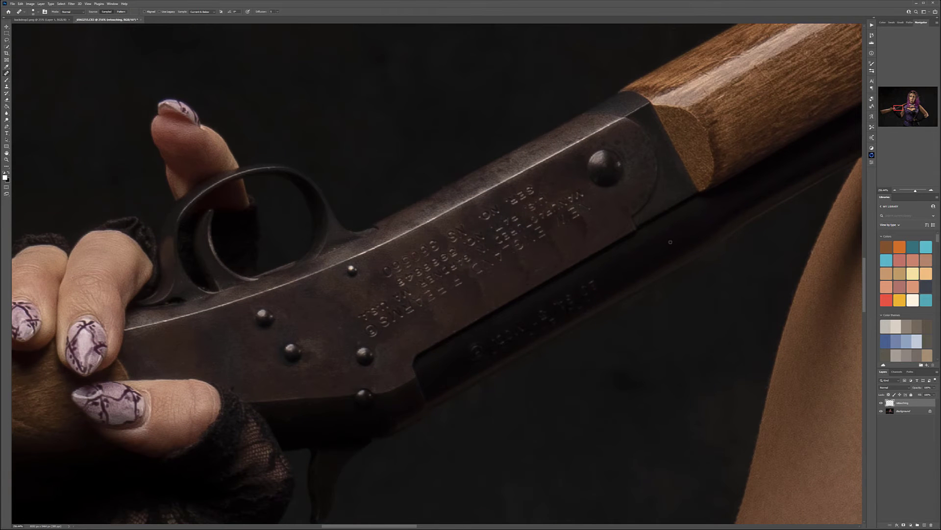
{"action": "mouse_move", "coordinate": [605, 272]}
{"action": "left_mouse_down"}
{"action": "mouse_move", "coordinate": [540, 317]}
{"action": "mouse_move", "coordinate": [497, 331]}
{"action": "mouse_move", "coordinate": [521, 334]}
{"action": "mouse_move", "coordinate": [528, 320]}
{"action": "mouse_move", "coordinate": [491, 332]}
{"action": "mouse_move", "coordinate": [646, 259]}
{"action": "mouse_move", "coordinate": [481, 341]}
{"action": "left_mouse_up"}
{"action": "left_click", "coordinate": [342, 295], "text": "alt"}
{"action": "left_click", "coordinate": [427, 258]}
{"action": "mouse_move", "coordinate": [393, 270]}
{"action": "left_mouse_down"}
{"action": "mouse_move", "coordinate": [449, 237]}
{"action": "mouse_move", "coordinate": [386, 275]}
{"action": "mouse_move", "coordinate": [444, 245]}
{"action": "left_mouse_up"}
{"action": "left_click_drag", "start_coordinate": [394, 261], "coordinate": [443, 241]}
{"action": "mouse_move", "coordinate": [355, 322]}
{"action": "left_mouse_down"}
{"action": "mouse_move", "coordinate": [375, 310]}
{"action": "mouse_move", "coordinate": [376, 332]}
{"action": "mouse_move", "coordinate": [411, 311]}
{"action": "mouse_move", "coordinate": [389, 302]}
{"action": "mouse_move", "coordinate": [412, 299]}
{"action": "mouse_move", "coordinate": [407, 292]}
{"action": "mouse_move", "coordinate": [364, 325]}
{"action": "mouse_move", "coordinate": [338, 328]}
{"action": "mouse_move", "coordinate": [424, 309]}
{"action": "mouse_move", "coordinate": [428, 294]}
{"action": "mouse_move", "coordinate": [469, 277]}
{"action": "mouse_move", "coordinate": [411, 285]}
{"action": "mouse_move", "coordinate": [397, 277]}
{"action": "mouse_move", "coordinate": [347, 337]}
{"action": "mouse_move", "coordinate": [337, 335]}
{"action": "mouse_move", "coordinate": [402, 278]}
{"action": "mouse_move", "coordinate": [438, 264]}
{"action": "mouse_move", "coordinate": [400, 276]}
{"action": "mouse_move", "coordinate": [461, 244]}
{"action": "mouse_move", "coordinate": [441, 241]}
{"action": "mouse_move", "coordinate": [465, 228]}
{"action": "mouse_move", "coordinate": [437, 250]}
{"action": "mouse_move", "coordinate": [465, 227]}
{"action": "mouse_move", "coordinate": [462, 239]}
{"action": "mouse_move", "coordinate": [470, 237]}
{"action": "mouse_move", "coordinate": [445, 243]}
{"action": "mouse_move", "coordinate": [486, 237]}
{"action": "mouse_move", "coordinate": [471, 241]}
{"action": "mouse_move", "coordinate": [486, 242]}
{"action": "mouse_move", "coordinate": [455, 271]}
{"action": "mouse_move", "coordinate": [466, 263]}
{"action": "mouse_move", "coordinate": [403, 287]}
{"action": "mouse_move", "coordinate": [493, 263]}
{"action": "mouse_move", "coordinate": [467, 275]}
{"action": "mouse_move", "coordinate": [466, 260]}
{"action": "mouse_move", "coordinate": [478, 265]}
{"action": "mouse_move", "coordinate": [341, 321]}
{"action": "left_mouse_up"}
{"action": "left_click", "coordinate": [350, 330], "text": "alt"}
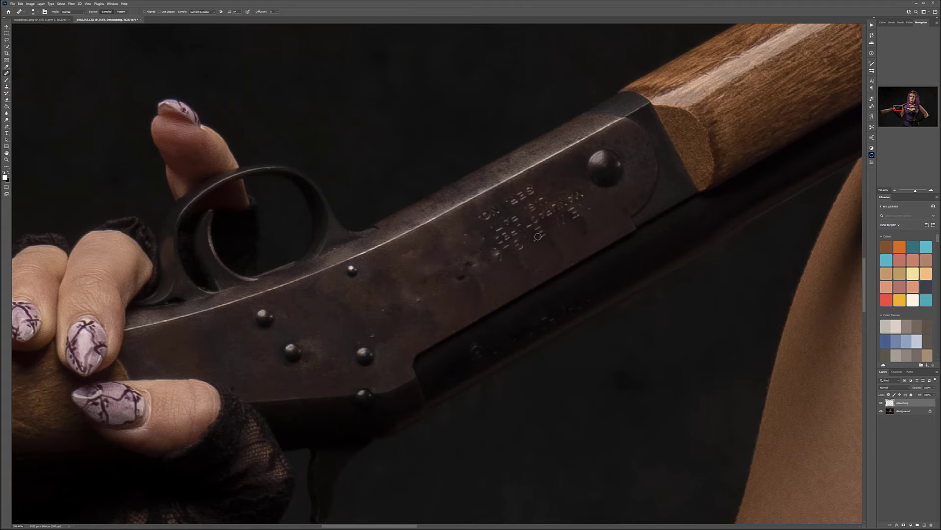
Enlarge the healing brush and remove the rest of the engraved text and leftover marks from the rifle's receiver
{"action": "key", "text": "bracketright"}
{"action": "key", "text": "bracketright"}
{"action": "left_click", "coordinate": [496, 253]}
{"action": "mouse_move", "coordinate": [514, 244]}
{"action": "left_mouse_down"}
{"action": "mouse_move", "coordinate": [485, 242]}
{"action": "mouse_move", "coordinate": [585, 211]}
{"action": "mouse_move", "coordinate": [563, 201]}
{"action": "mouse_move", "coordinate": [478, 219]}
{"action": "left_mouse_up"}
{"action": "left_click_drag", "start_coordinate": [523, 199], "coordinate": [474, 230]}
{"action": "left_click", "coordinate": [465, 240]}
{"action": "left_click", "coordinate": [521, 211]}
{"action": "left_click_drag", "start_coordinate": [461, 263], "coordinate": [460, 271]}
{"action": "left_click", "coordinate": [418, 279], "text": "alt"}
{"action": "left_click", "coordinate": [500, 240]}
Review the retouched portrait from the rifle and waist up to the head and as a whole
{"action": "scroll", "coordinate": [380, 276], "scroll_direction": "down", "scroll_amount": 1}
{"action": "scroll", "coordinate": [380, 277], "scroll_direction": "down", "scroll_amount": 15}
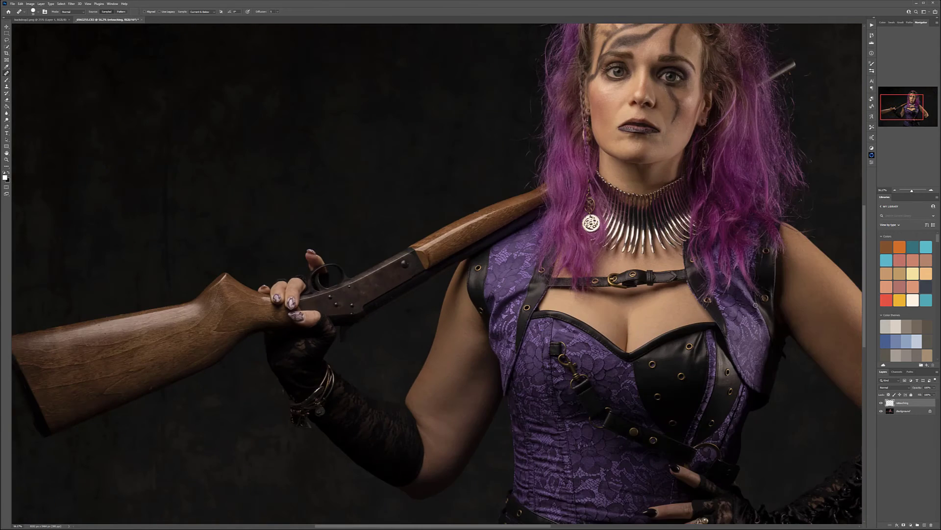
{"action": "left_click_drag", "start_coordinate": [695, 340], "coordinate": [525, 69]}
{"action": "left_click_drag", "start_coordinate": [599, 316], "coordinate": [485, 319]}
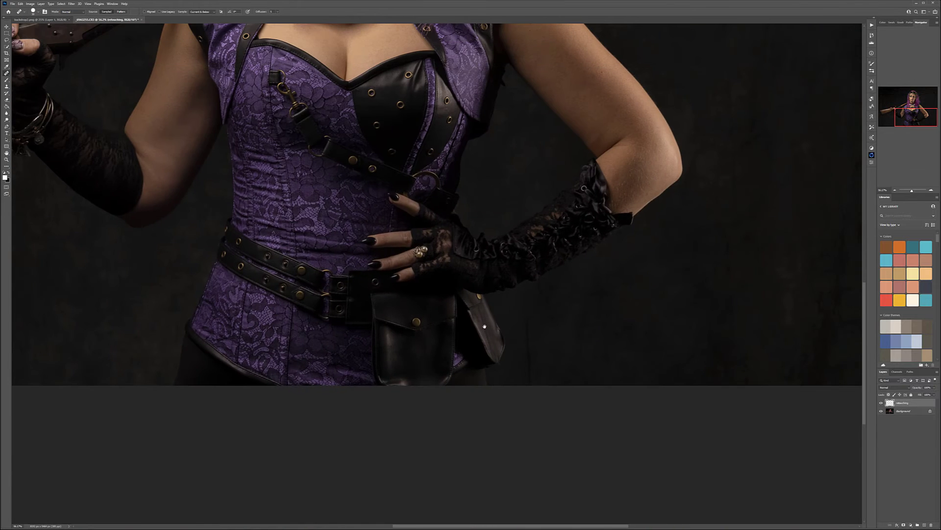
{"action": "left_click_drag", "start_coordinate": [524, 128], "coordinate": [552, 326]}
{"action": "left_click_drag", "start_coordinate": [572, 189], "coordinate": [616, 340]}
{"action": "left_click_drag", "start_coordinate": [605, 276], "coordinate": [698, 323]}
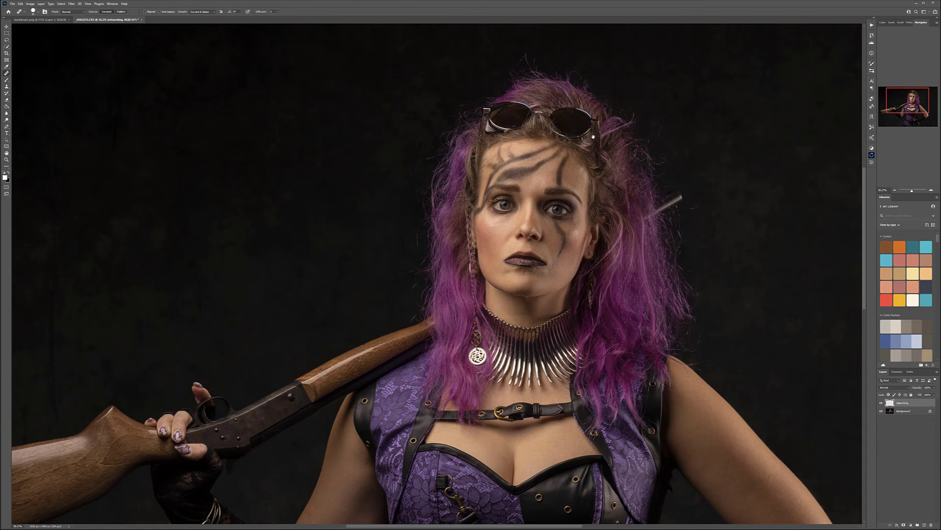
{"action": "left_click_drag", "start_coordinate": [594, 134], "coordinate": [576, 147]}
{"action": "scroll", "coordinate": [554, 259], "scroll_direction": "down", "scroll_amount": 5}
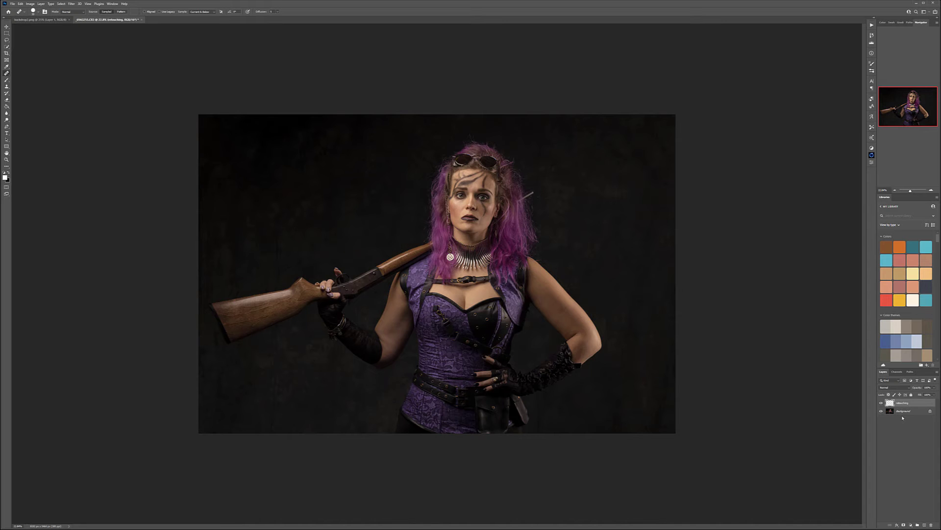
Merge a copy of all visible layers into a new top layer named smooth
{"action": "key", "text": "ctrl+shift+alt+n"}
{"action": "key", "text": "Return"}
Apply the Dust & Scratches filter to the smooth layer, adjusting its radius until the skin texture blurs
{"action": "left_click", "coordinate": [71, 3]}
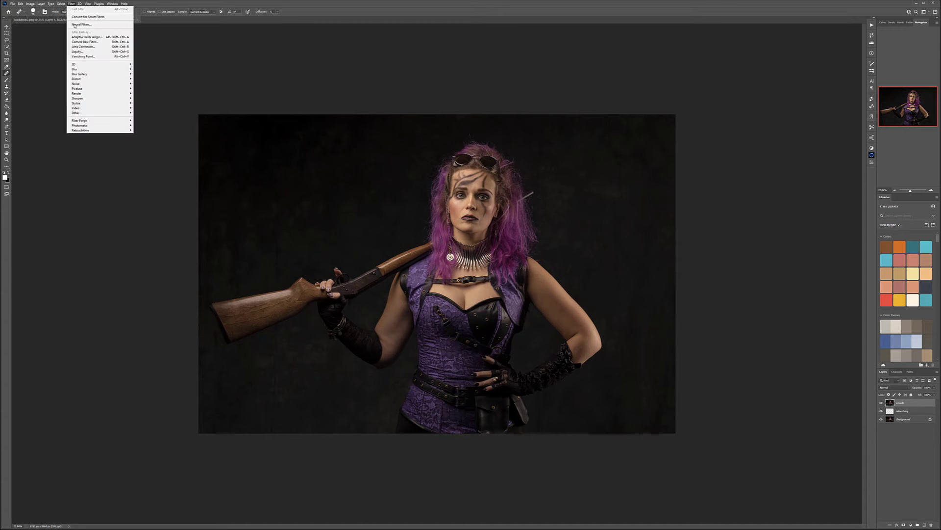
{"action": "mouse_move", "coordinate": [103, 84]}
{"action": "left_click", "coordinate": [159, 97]}
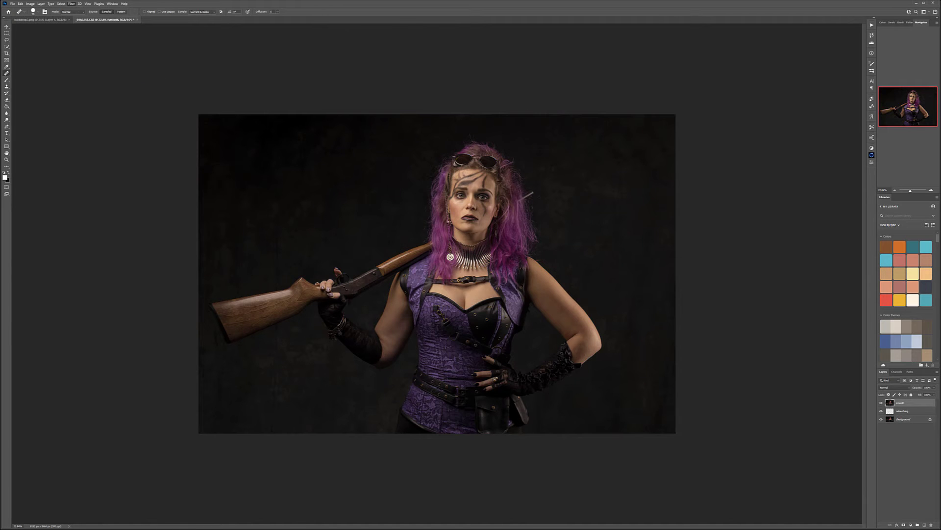
{"action": "left_click_drag", "start_coordinate": [467, 142], "coordinate": [621, 125]}
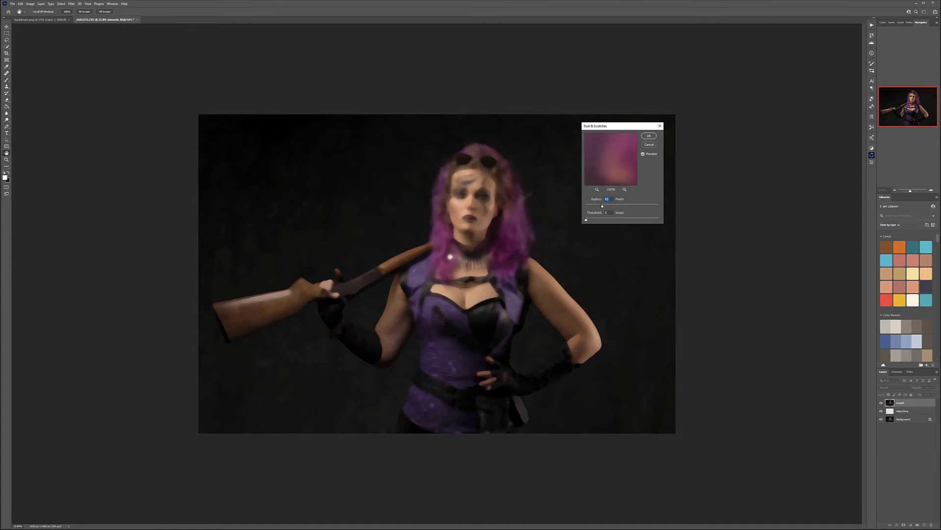
{"action": "left_click_drag", "start_coordinate": [603, 206], "coordinate": [601, 206]}
{"action": "left_click", "coordinate": [648, 136]}
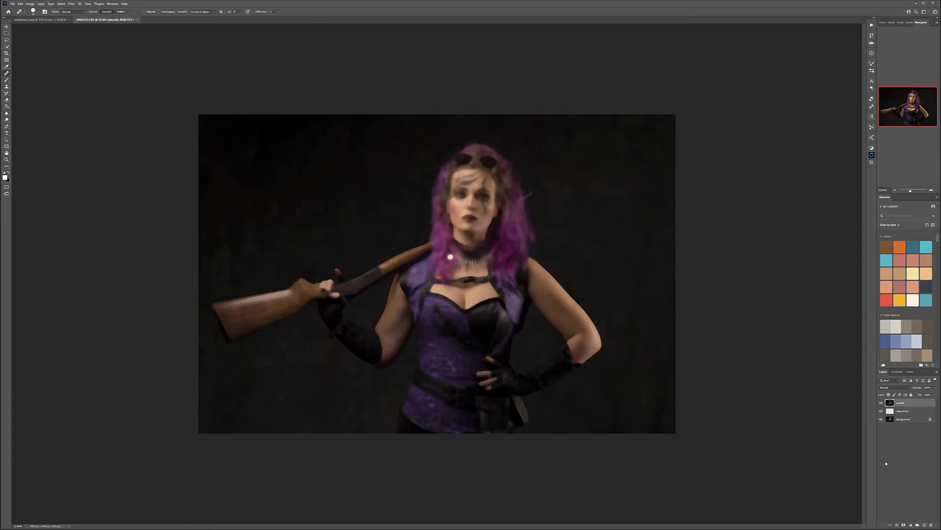
Add a black mask to the smooth layer and brush the smoothing in over the skin of the face and neck
{"action": "left_click", "coordinate": [904, 525], "text": "alt"}
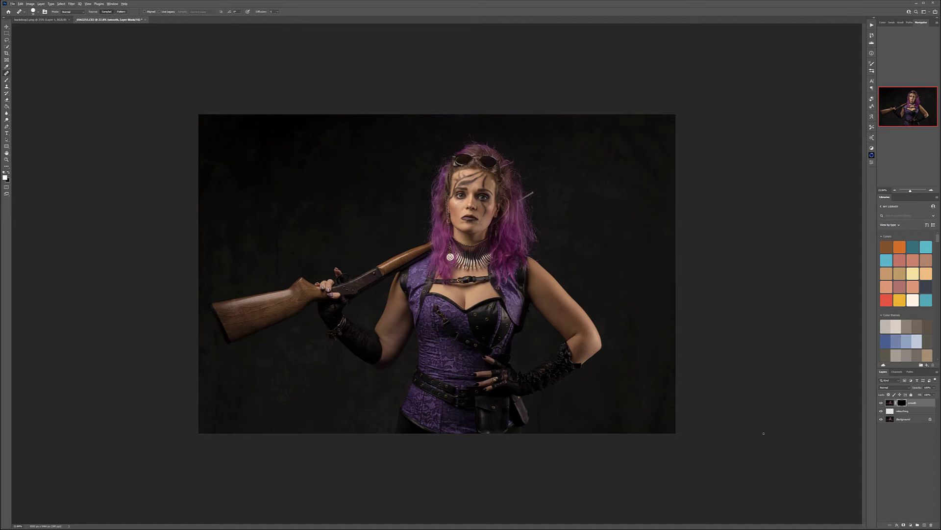
{"action": "left_click", "coordinate": [7, 79]}
{"action": "scroll", "coordinate": [463, 195], "scroll_direction": "up", "scroll_amount": 10}
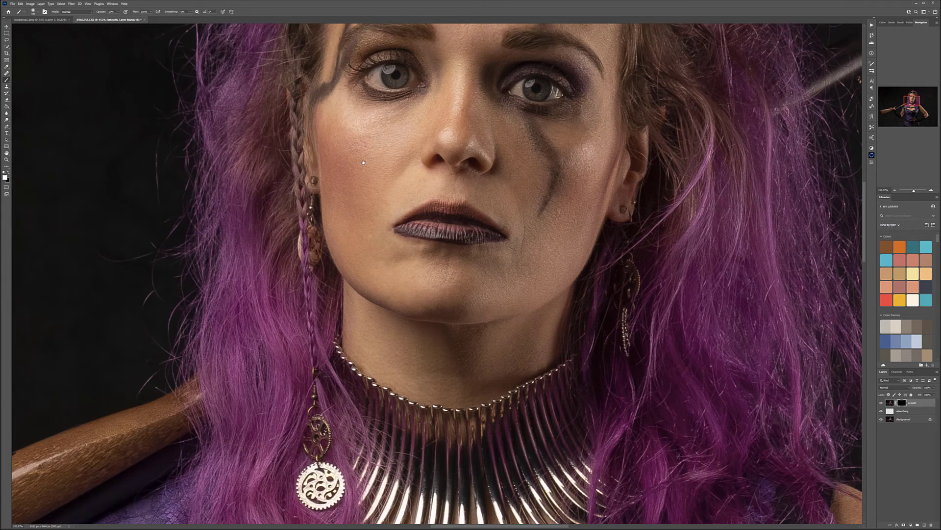
{"action": "left_click_drag", "start_coordinate": [363, 162], "coordinate": [393, 246]}
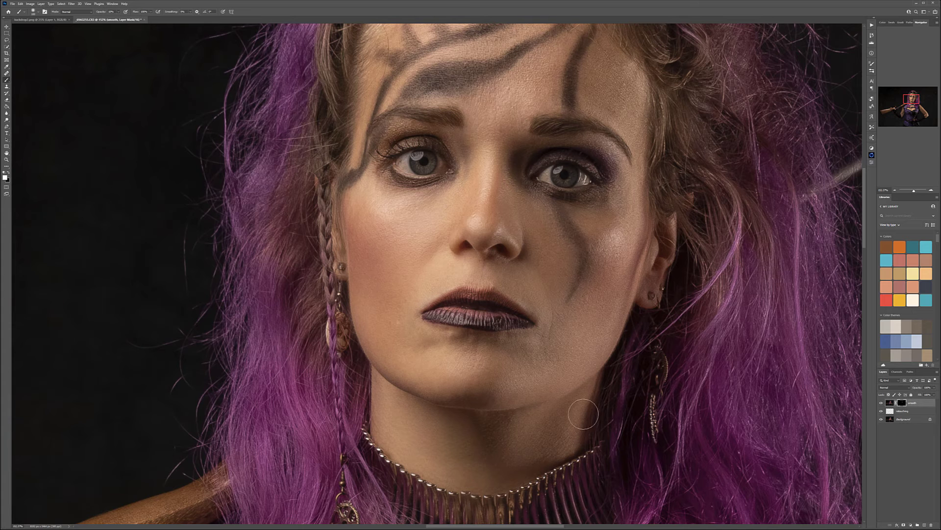
{"action": "scroll", "coordinate": [615, 221], "scroll_direction": "up", "scroll_amount": 3}
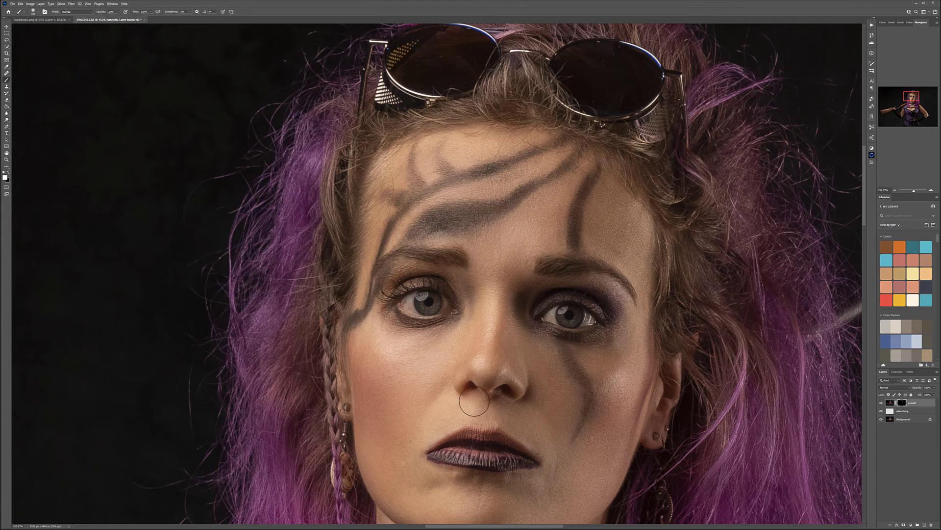
Brush the smoothing in over the skin of the chest, both arms and the hand on the hip
{"action": "scroll", "coordinate": [476, 402], "scroll_direction": "down", "scroll_amount": 9}
{"action": "left_click_drag", "start_coordinate": [498, 473], "coordinate": [503, 194]}
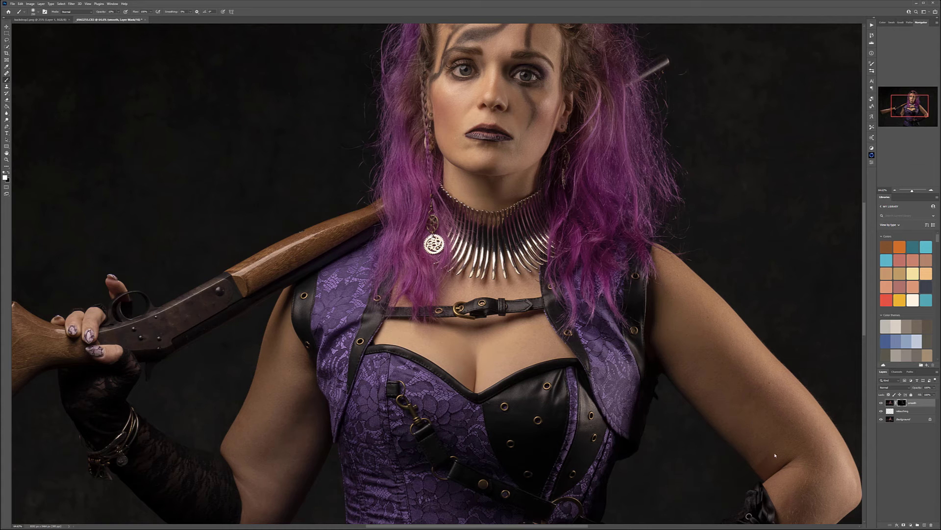
{"action": "left_click_drag", "start_coordinate": [828, 462], "coordinate": [550, 284]}
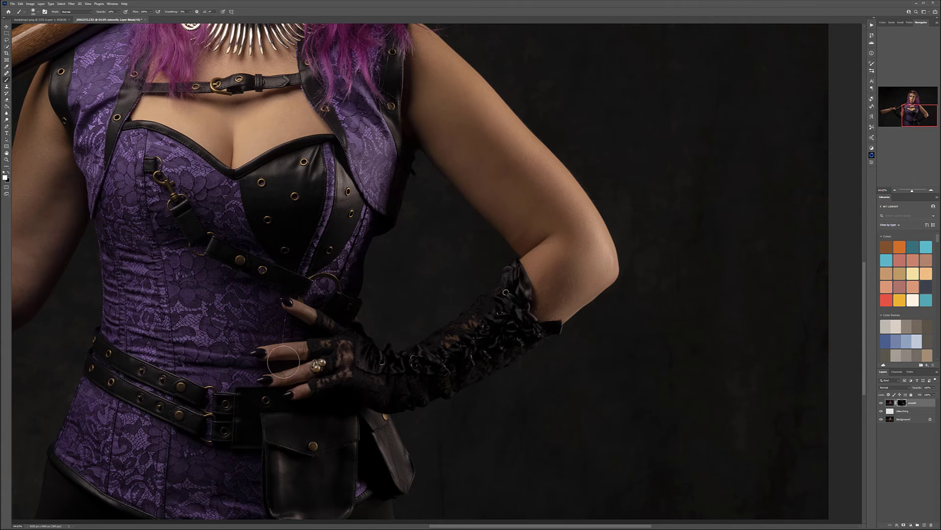
{"action": "left_click_drag", "start_coordinate": [231, 299], "coordinate": [690, 357]}
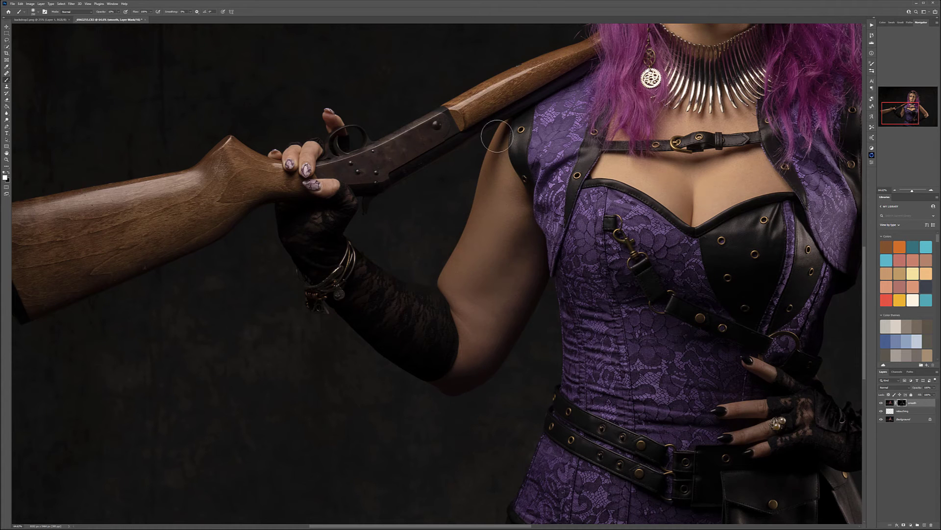
{"action": "scroll", "coordinate": [520, 203], "scroll_direction": "down", "scroll_amount": 2}
{"action": "scroll", "coordinate": [521, 200], "scroll_direction": "down", "scroll_amount": 3}
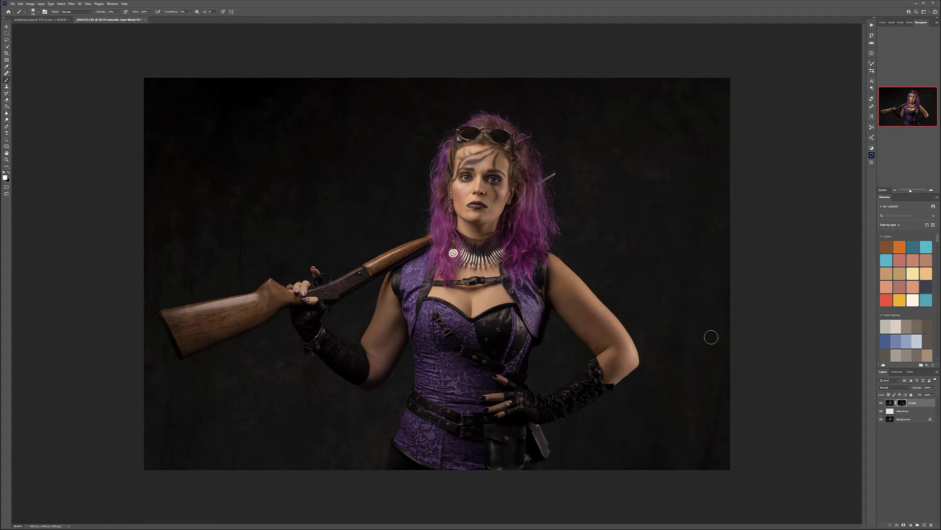
Merge a copy of all visible layers into a new top layer named hair and inspect the smooth layer's mask
{"action": "key", "text": "ctrl+shift+alt+e"}
{"action": "double_click", "coordinate": [901, 402]}
{"action": "key", "text": "Return"}
{"action": "left_click", "coordinate": [902, 410], "text": "alt"}
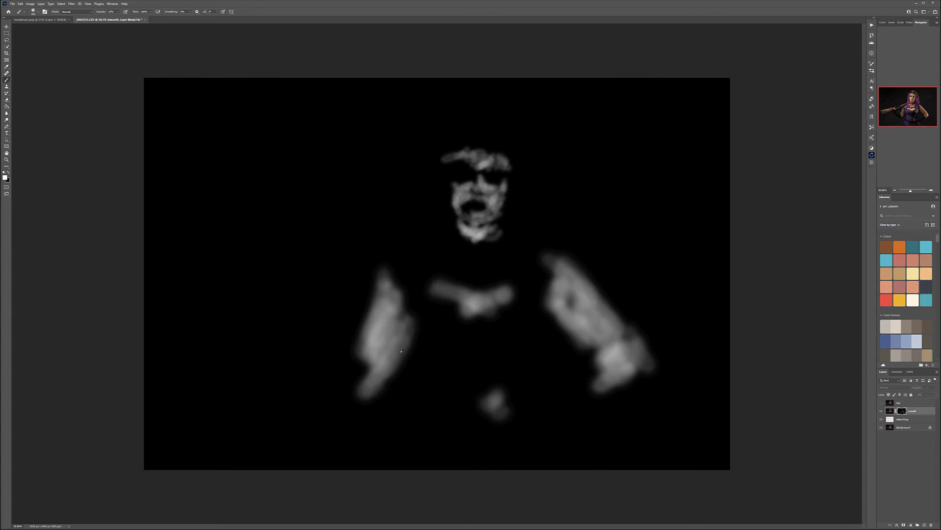
{"action": "left_click", "coordinate": [880, 403]}
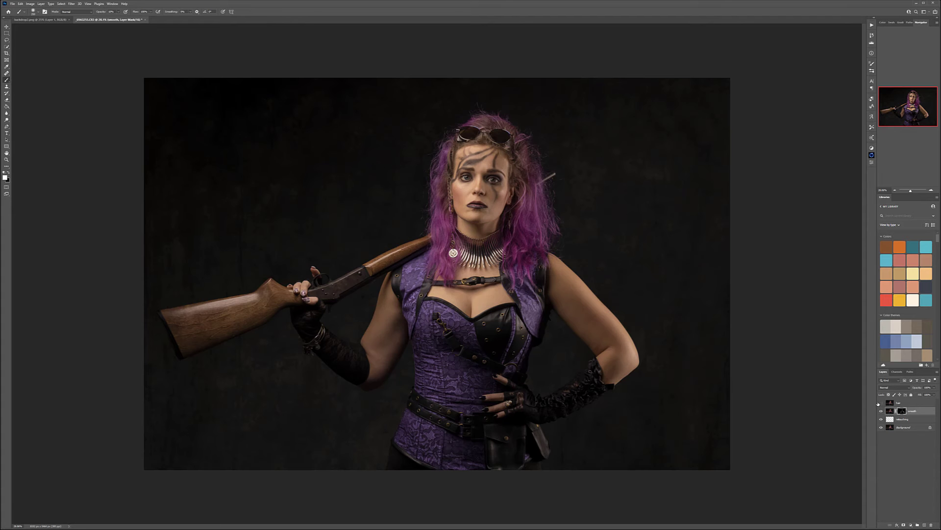
Apply the Oil Paint filter to the hair layer with stylization and cleanliness at 10
{"action": "left_click", "coordinate": [912, 403]}
{"action": "left_click", "coordinate": [72, 4]}
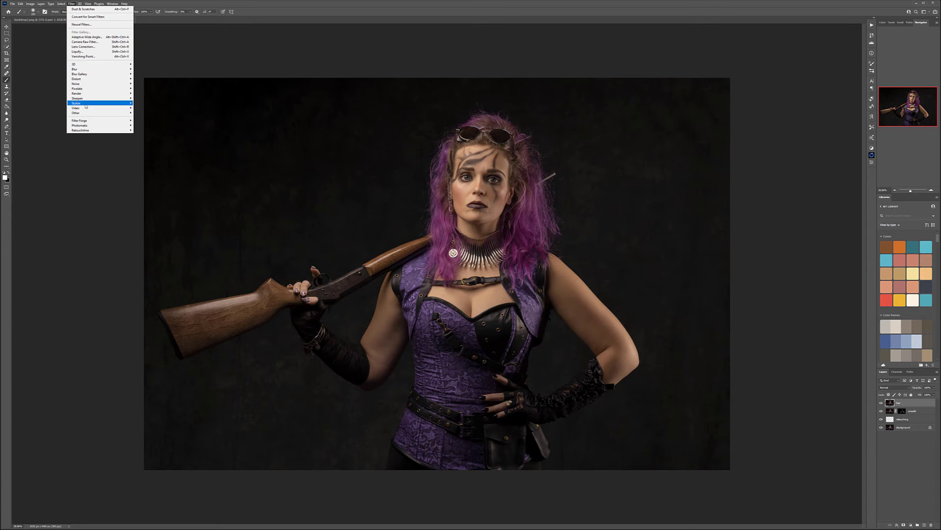
{"action": "mouse_move", "coordinate": [113, 103]}
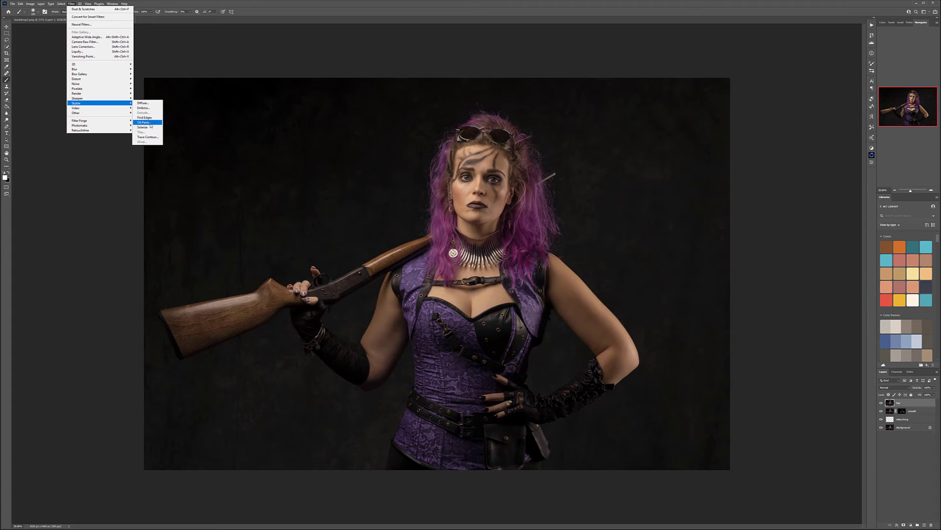
{"action": "left_click", "coordinate": [144, 122]}
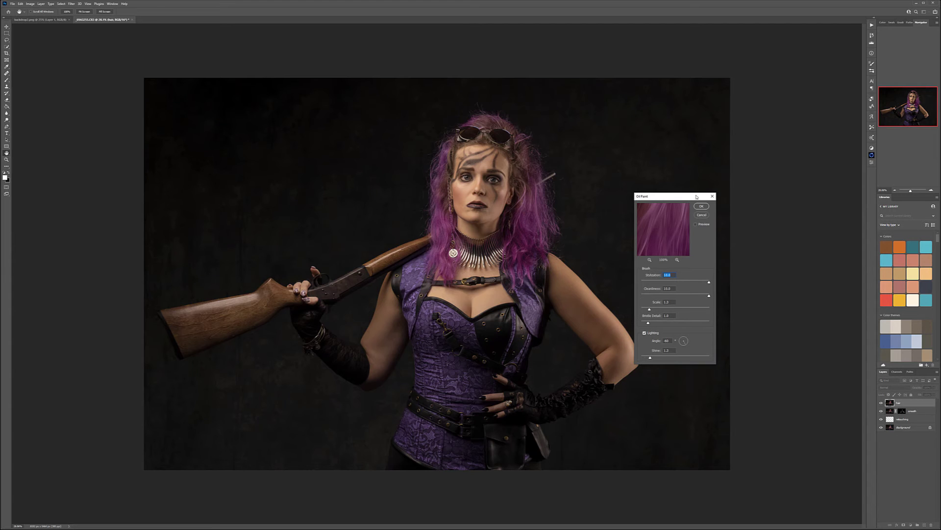
{"action": "left_click", "coordinate": [709, 206]}
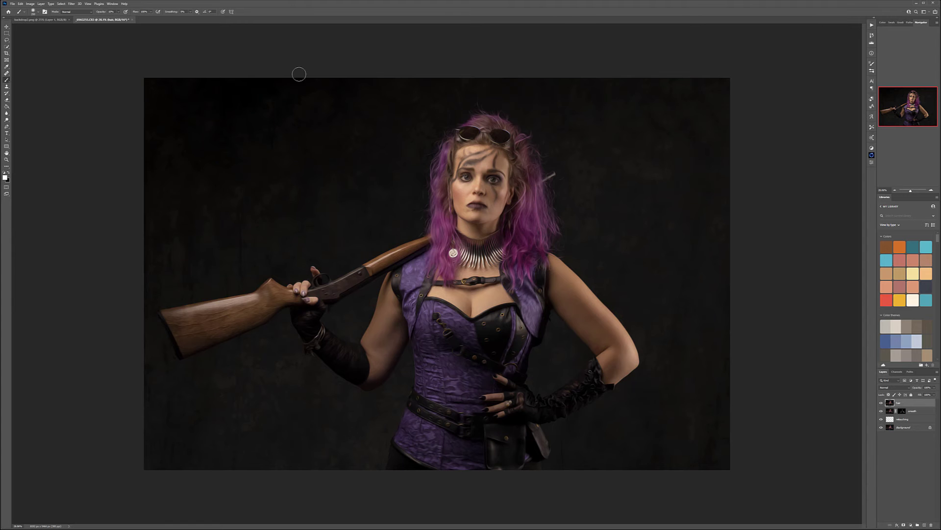
Sharpen the hair layer with Unsharp Mask, raising the amount
{"action": "left_click", "coordinate": [71, 4]}
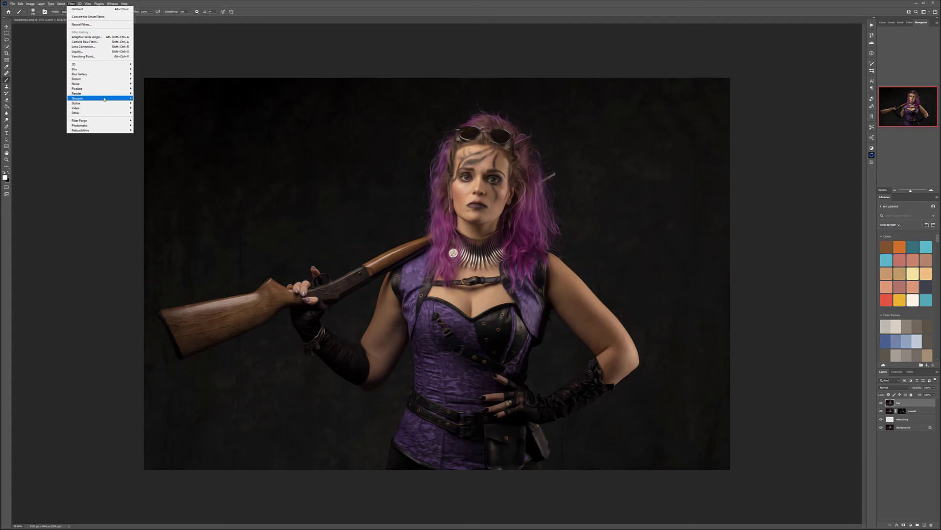
{"action": "mouse_move", "coordinate": [104, 100]}
{"action": "left_click", "coordinate": [148, 122]}
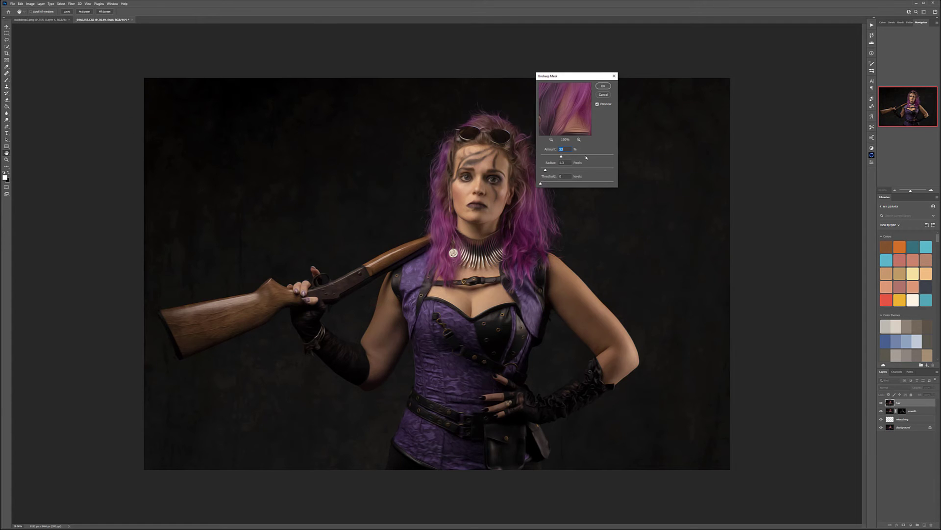
{"action": "left_click_drag", "start_coordinate": [582, 157], "coordinate": [587, 158]}
{"action": "left_click", "coordinate": [599, 87]}
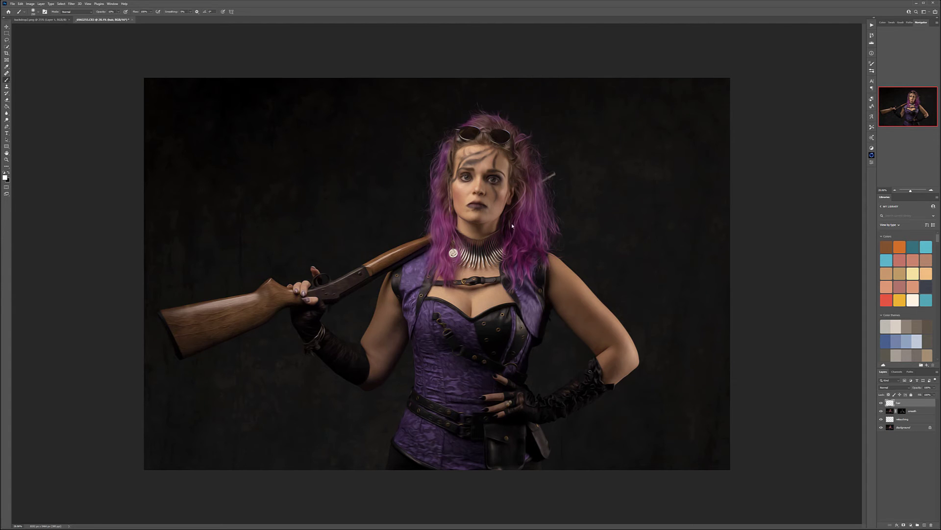
Add a black mask to the hair layer and brush the painted effect in over the purple hair
{"action": "left_click", "coordinate": [903, 524], "text": "alt"}
{"action": "scroll", "coordinate": [444, 194], "scroll_direction": "up", "scroll_amount": 5}
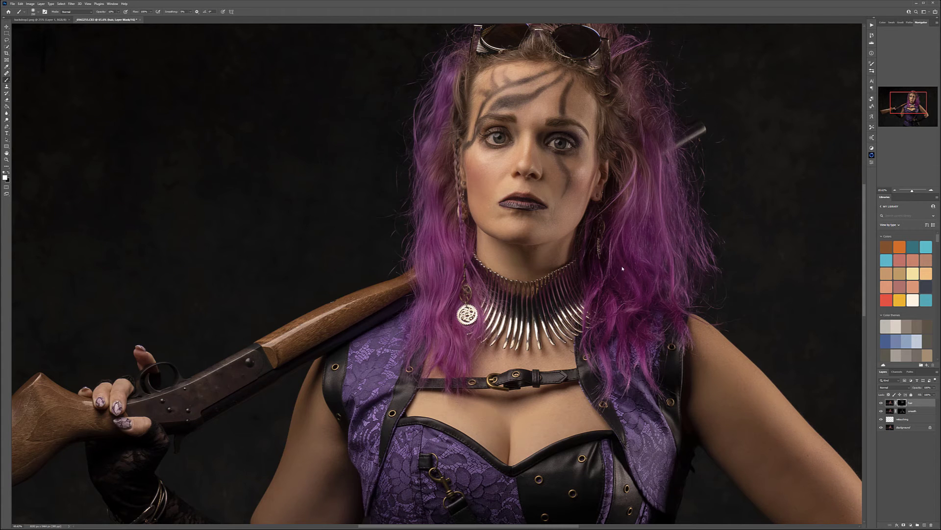
{"action": "left_click_drag", "start_coordinate": [637, 144], "coordinate": [613, 266]}
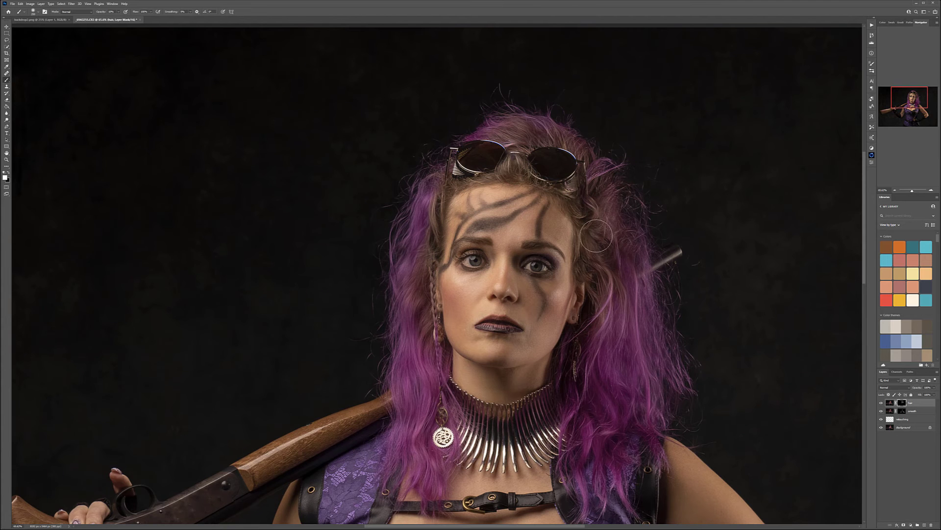
{"action": "scroll", "coordinate": [466, 283], "scroll_direction": "down", "scroll_amount": 5}
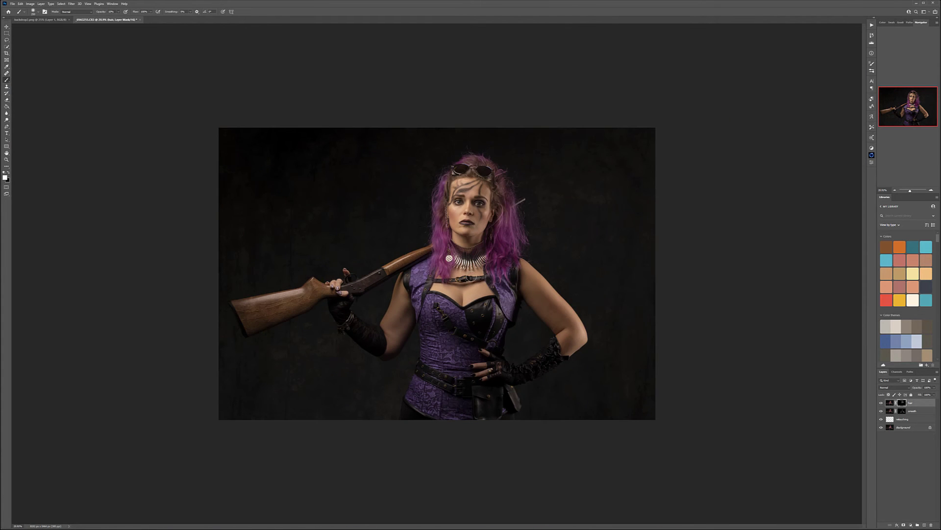
Create a renamed top layer filled with 50% gray for dodging and burning, and set its blend mode to Soft Light
{"action": "left_click", "coordinate": [924, 525]}
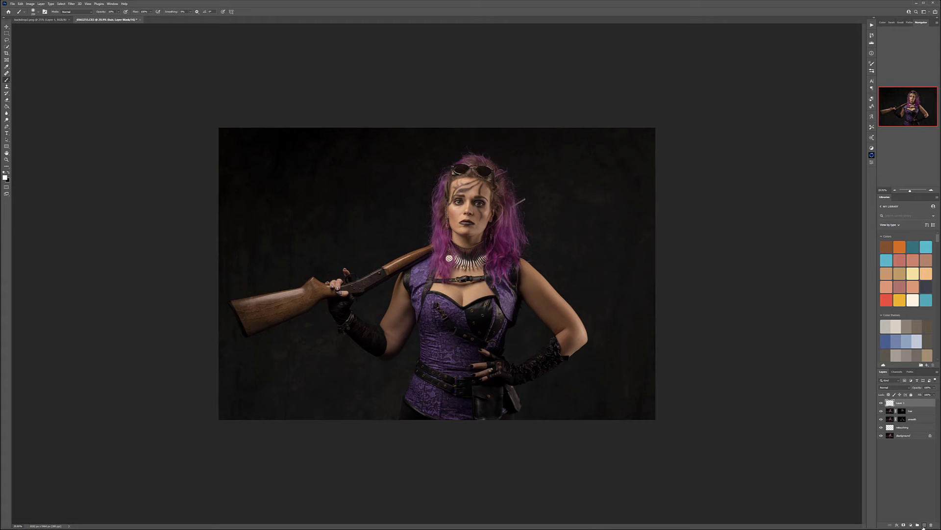
{"action": "key", "text": "shift+F5"}
{"action": "key", "text": "Return"}
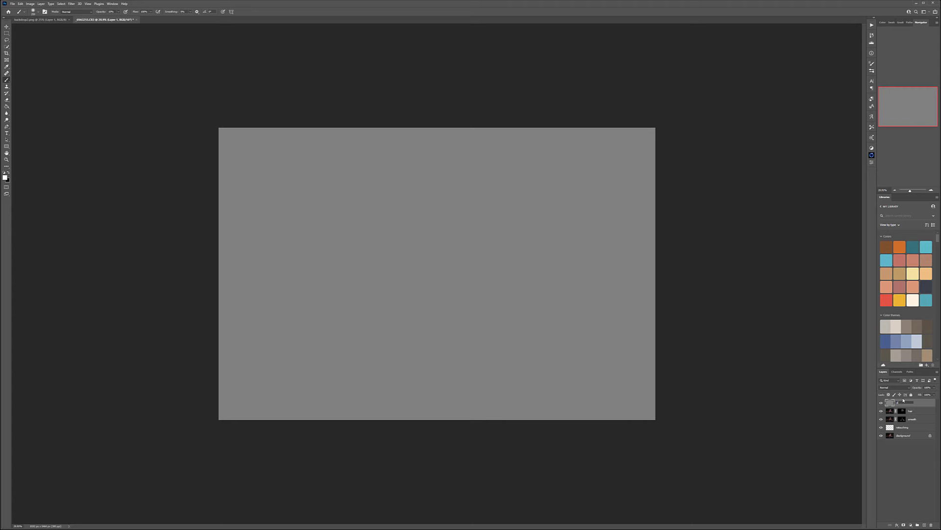
{"action": "left_click", "coordinate": [899, 387]}
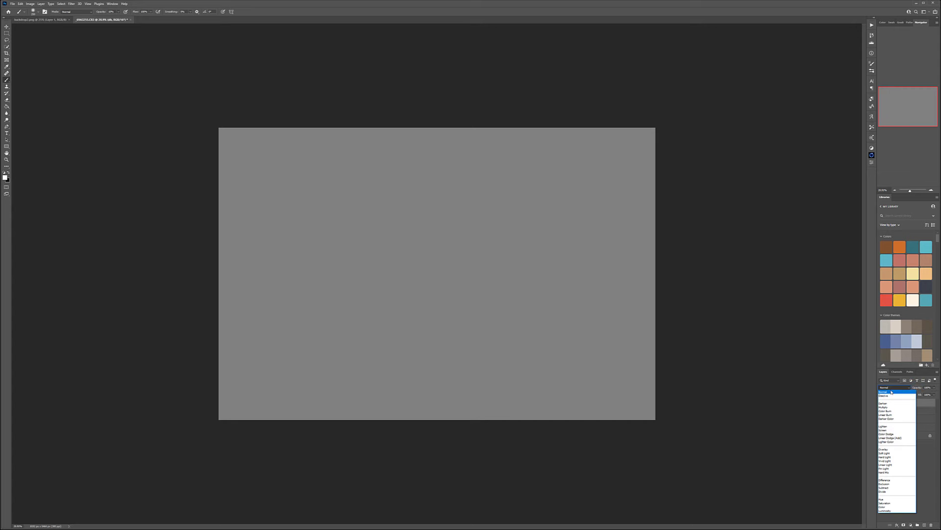
{"action": "left_click", "coordinate": [892, 454]}
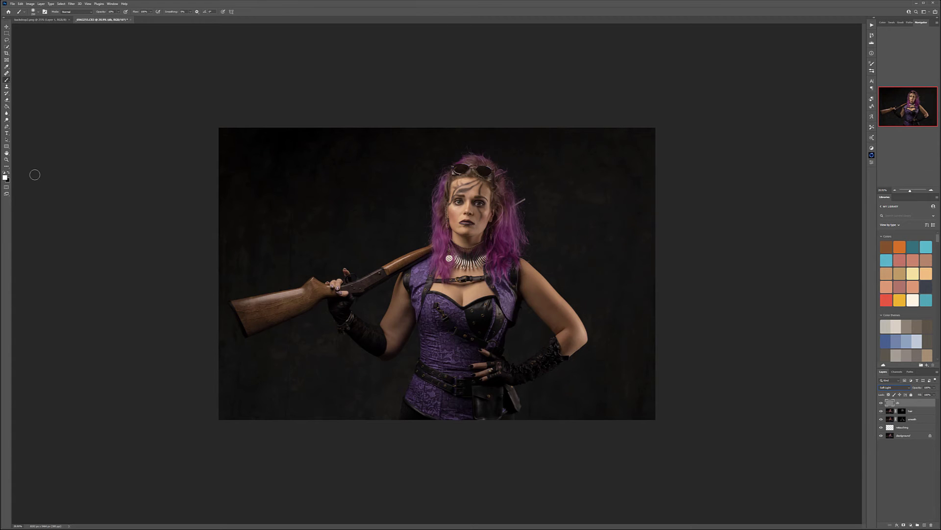
Darken the shadows and contours of the face on the gray layer with a smaller black brush
{"action": "left_click", "coordinate": [8, 173]}
{"action": "scroll", "coordinate": [456, 220], "scroll_direction": "up", "scroll_amount": 5}
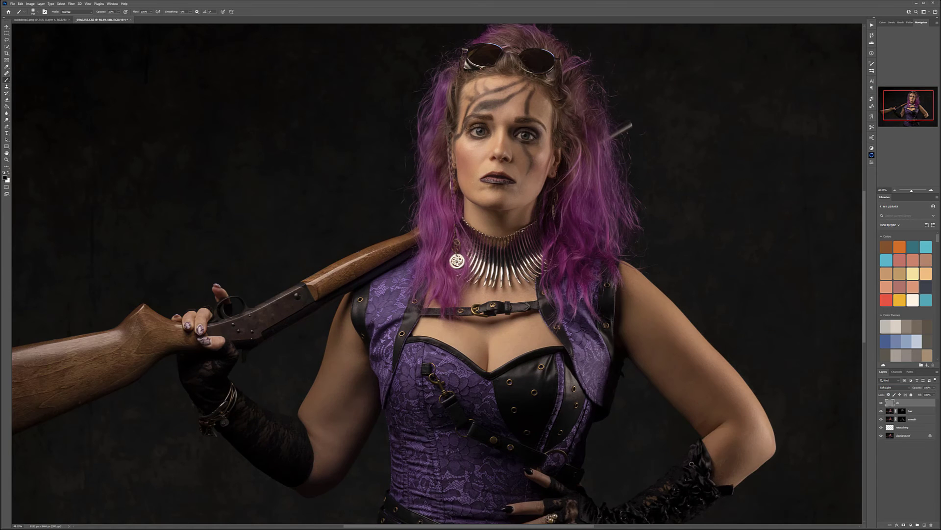
{"action": "scroll", "coordinate": [596, 181], "scroll_direction": "up", "scroll_amount": 2}
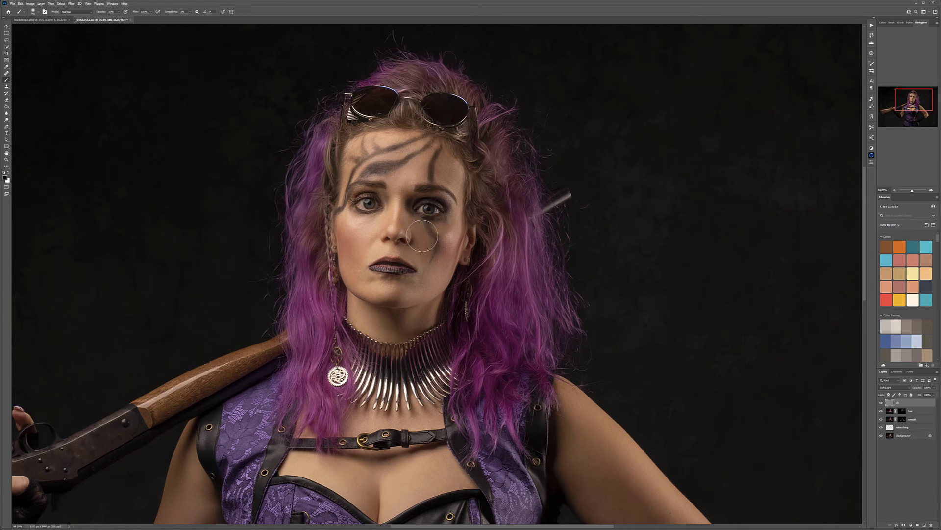
{"action": "key", "text": "bracketleft"}
{"action": "key", "text": "bracketleft"}
{"action": "key", "text": "bracketleft"}
{"action": "key", "text": "bracketleft"}
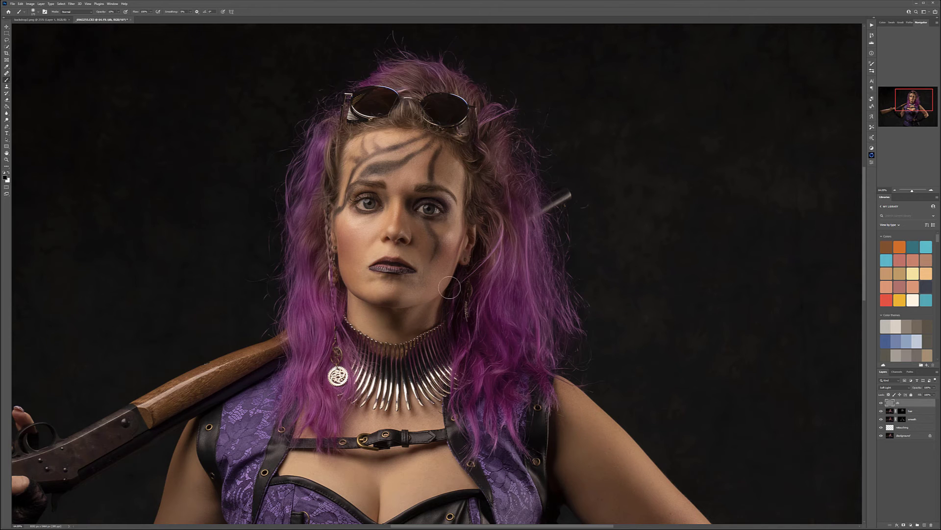
Brighten the highlights of the face with a smaller white brush and compare the result with the gray layer hidden and shown
{"action": "key", "text": "x"}
{"action": "key", "text": "["}
{"action": "key", "text": "["}
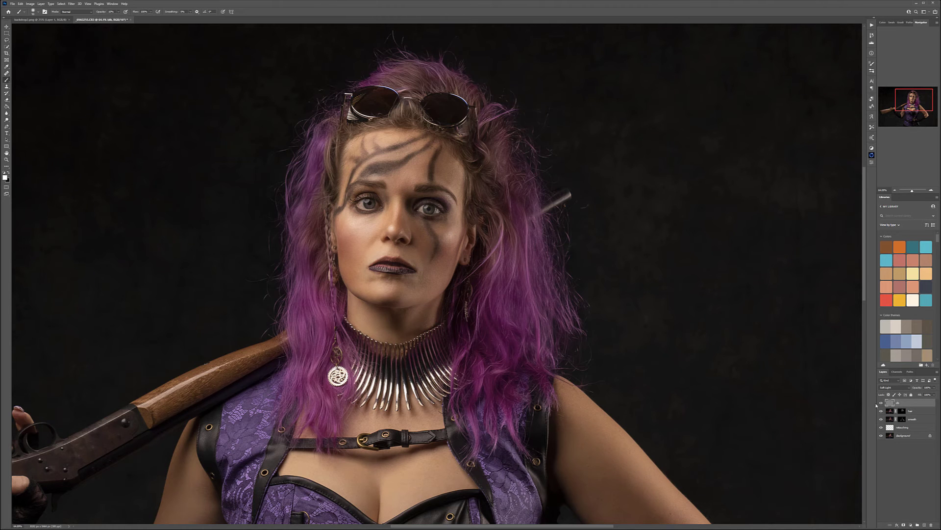
{"action": "left_click", "coordinate": [881, 403]}
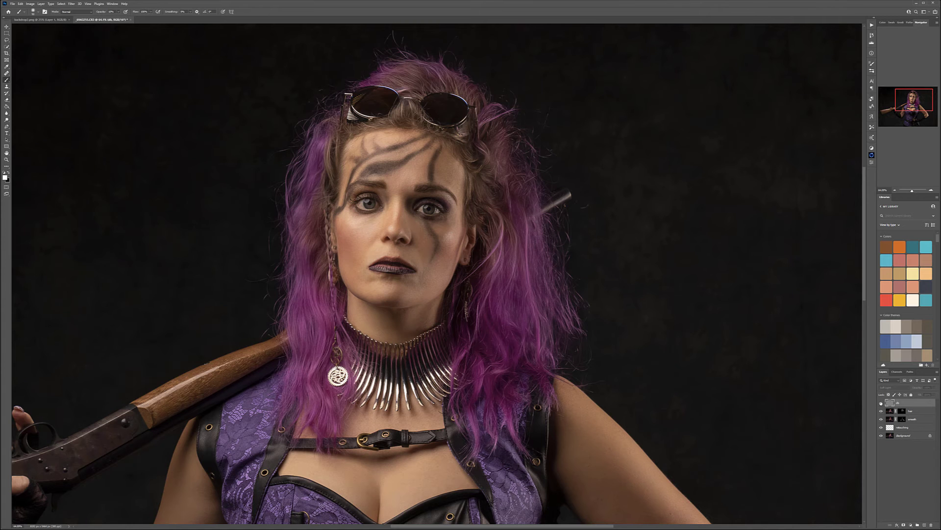
{"action": "left_click", "coordinate": [881, 403]}
{"action": "left_click", "coordinate": [881, 403]}
Darken the shadow side of the rifle-holding arm on the gray layer with an enlarged black brush
{"action": "key", "text": "x"}
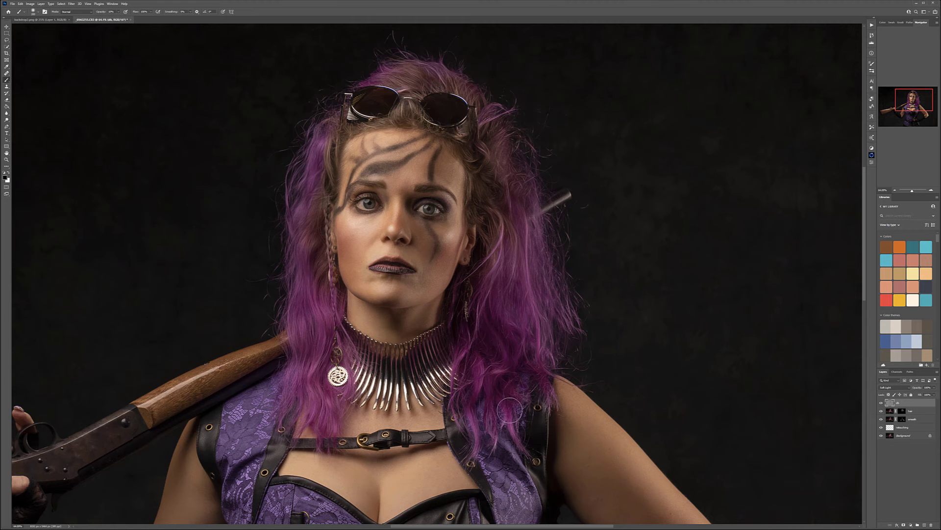
{"action": "scroll", "coordinate": [483, 396], "scroll_direction": "down", "scroll_amount": 10}
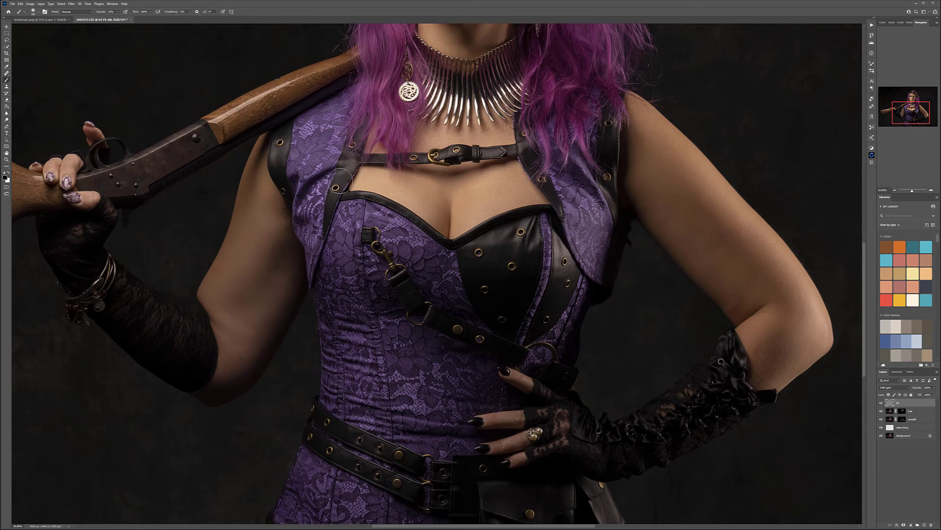
{"action": "key", "text": "x"}
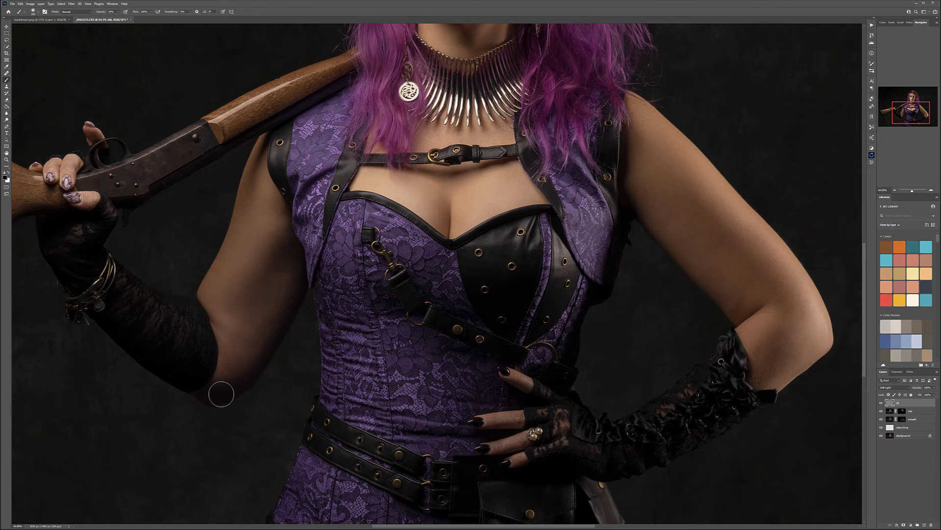
{"action": "key", "text": "bracketright"}
{"action": "key", "text": "bracketright"}
{"action": "key", "text": "bracketright"}
{"action": "left_click_drag", "start_coordinate": [246, 336], "coordinate": [230, 360]}
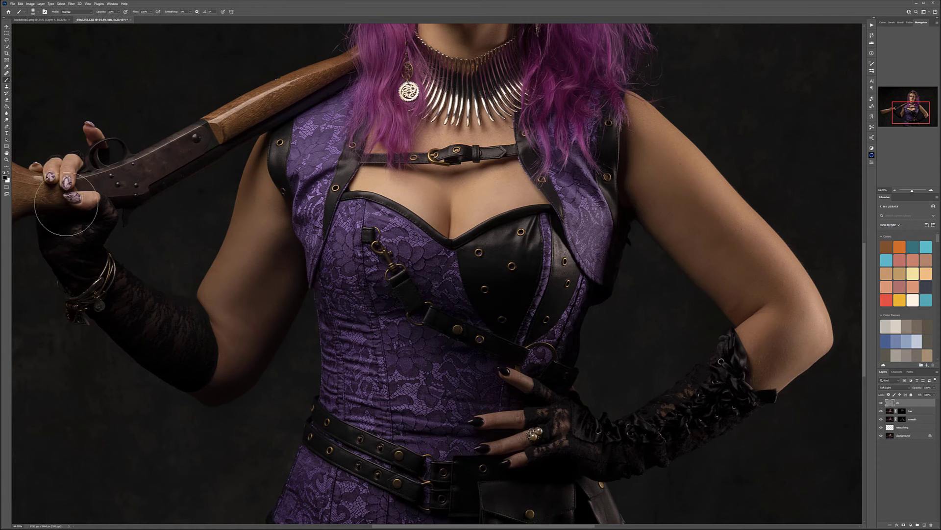
Shade the contours of the arm resting on the hip with a smaller brush and compare the result with the gray layer hidden and shown
{"action": "key", "text": "bracketleft"}
{"action": "key", "text": "bracketleft"}
{"action": "key", "text": "bracketleft"}
{"action": "mouse_move", "coordinate": [677, 234]}
{"action": "left_mouse_down"}
{"action": "mouse_move", "coordinate": [655, 210]}
{"action": "mouse_move", "coordinate": [720, 295]}
{"action": "mouse_move", "coordinate": [638, 210]}
{"action": "mouse_move", "coordinate": [765, 352]}
{"action": "mouse_move", "coordinate": [597, 161]}
{"action": "mouse_move", "coordinate": [784, 321]}
{"action": "mouse_move", "coordinate": [771, 338]}
{"action": "mouse_move", "coordinate": [680, 167]}
{"action": "mouse_move", "coordinate": [787, 306]}
{"action": "mouse_move", "coordinate": [771, 254]}
{"action": "mouse_move", "coordinate": [690, 143]}
{"action": "mouse_move", "coordinate": [610, 164]}
{"action": "left_mouse_up"}
{"action": "key", "text": "x"}
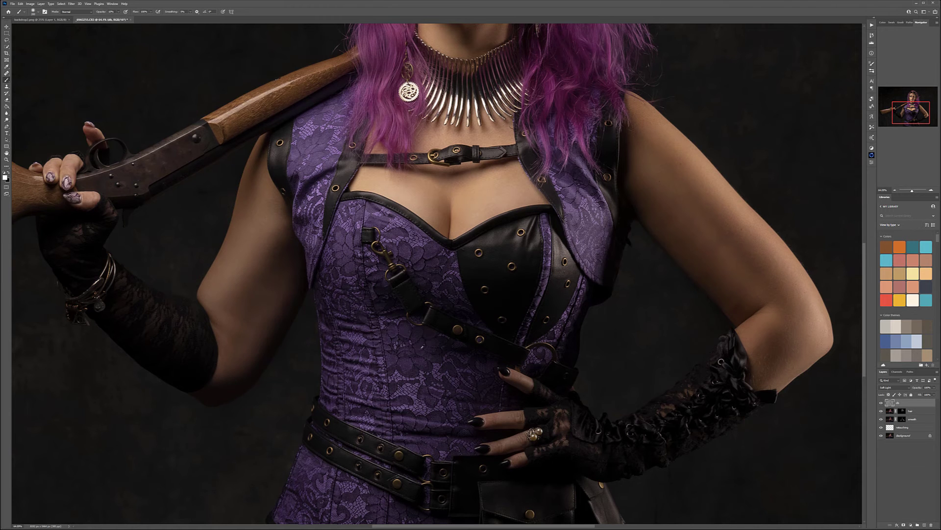
{"action": "scroll", "coordinate": [416, 337], "scroll_direction": "down", "scroll_amount": 8}
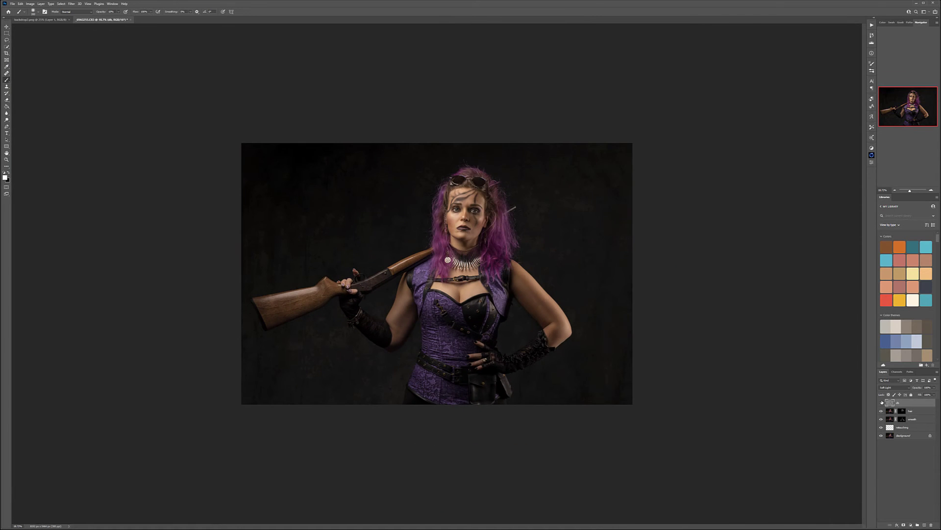
{"action": "left_click", "coordinate": [882, 403]}
{"action": "left_click", "coordinate": [882, 403]}
{"action": "left_click", "coordinate": [882, 403]}
{"action": "left_click", "coordinate": [881, 403]}
Bring the steampunk street image into the portrait document as the top layer and position it to cover the whole picture
{"action": "left_click", "coordinate": [34, 20]}
{"action": "left_click", "coordinate": [7, 27]}
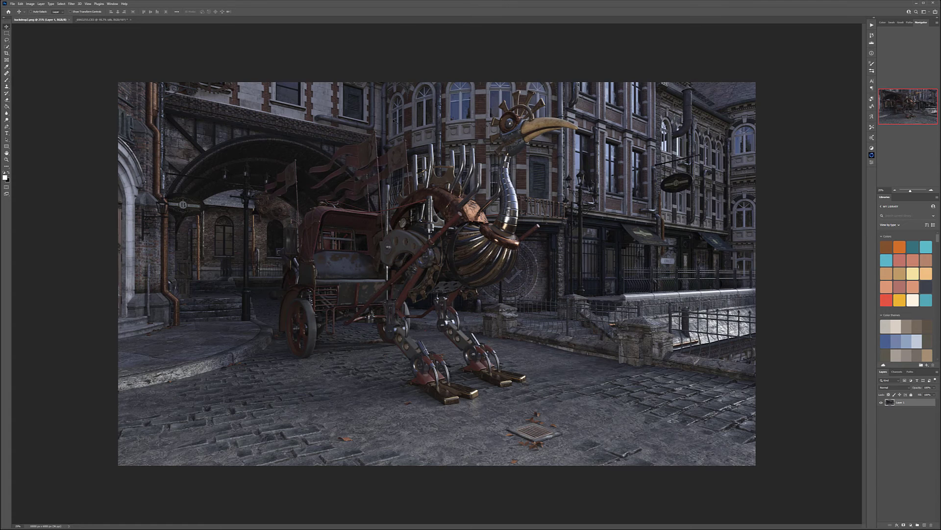
{"action": "left_click_drag", "start_coordinate": [250, 74], "coordinate": [102, 1]}
{"action": "left_click", "coordinate": [100, 19]}
{"action": "left_click_drag", "start_coordinate": [359, 197], "coordinate": [362, 201]}
{"action": "left_click", "coordinate": [465, 193]}
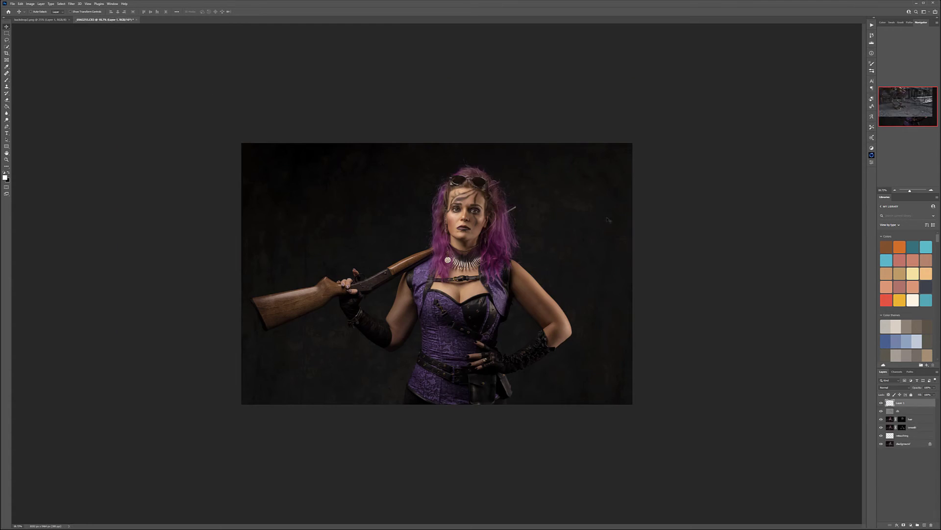
{"action": "left_click_drag", "start_coordinate": [521, 204], "coordinate": [564, 291]}
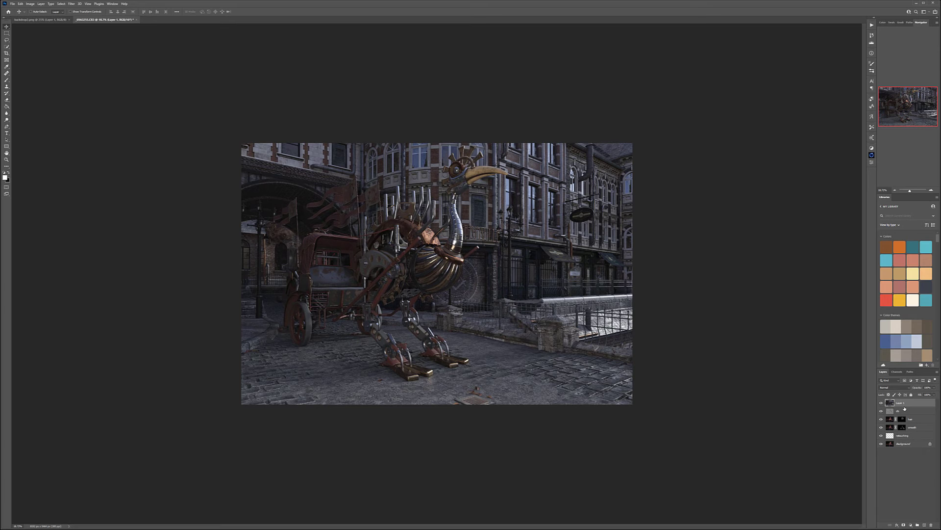
Add a black mask to the street layer and set the brush's foreground color to mid gray, 757575
{"action": "left_click", "coordinate": [904, 525], "text": "alt"}
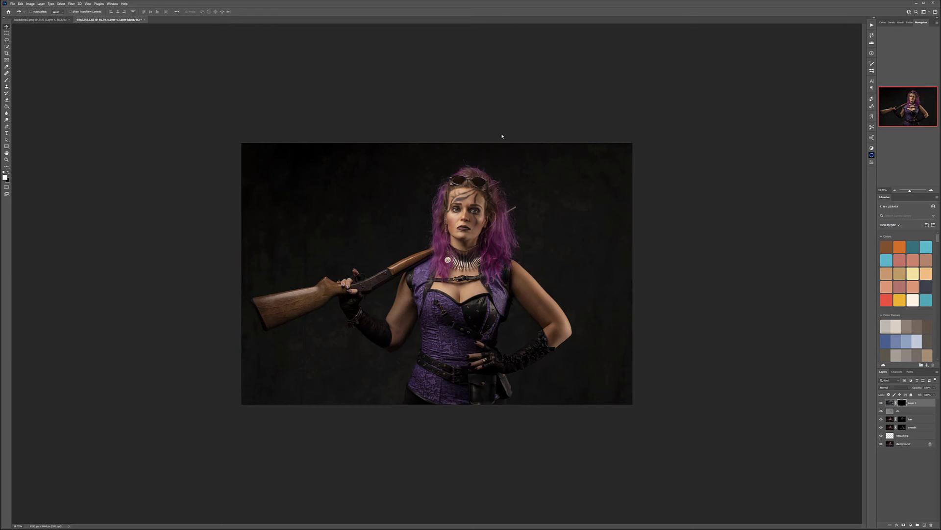
{"action": "left_click", "coordinate": [6, 80]}
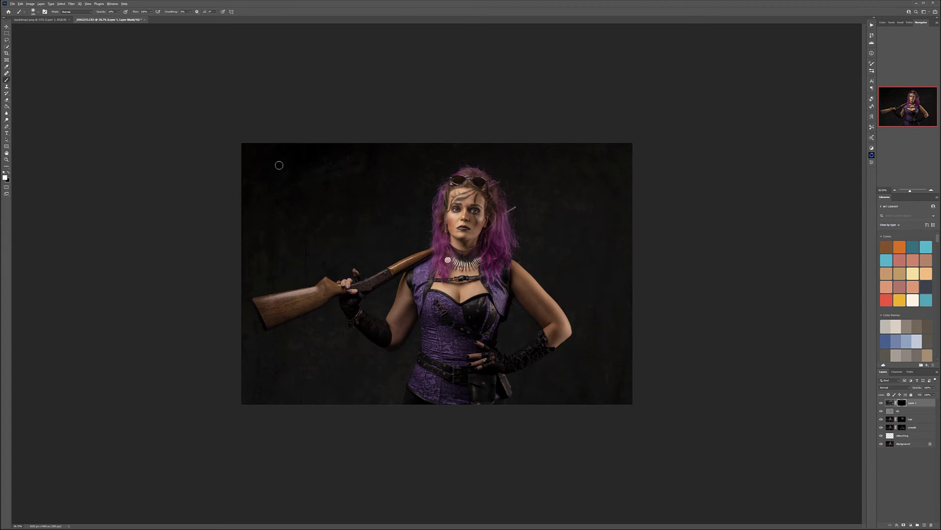
{"action": "key", "text": "ctrl+plus"}
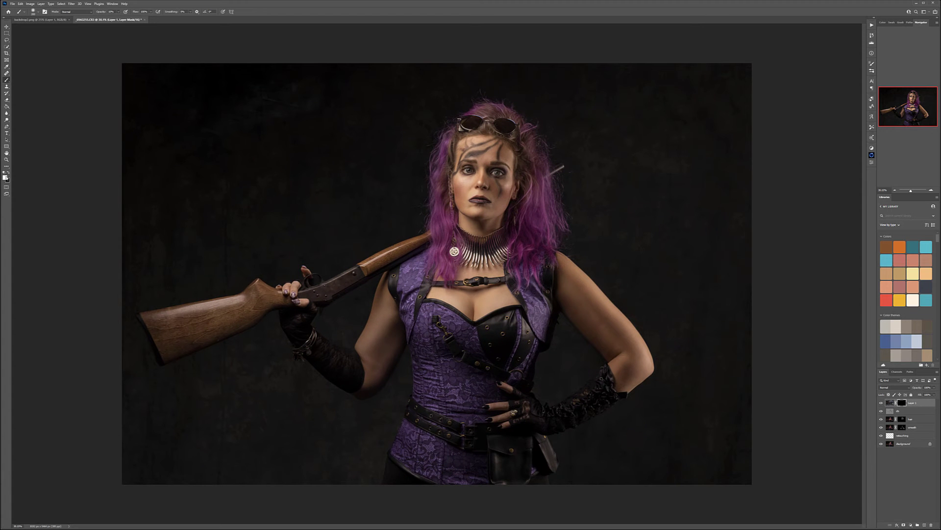
{"action": "left_click", "coordinate": [6, 177]}
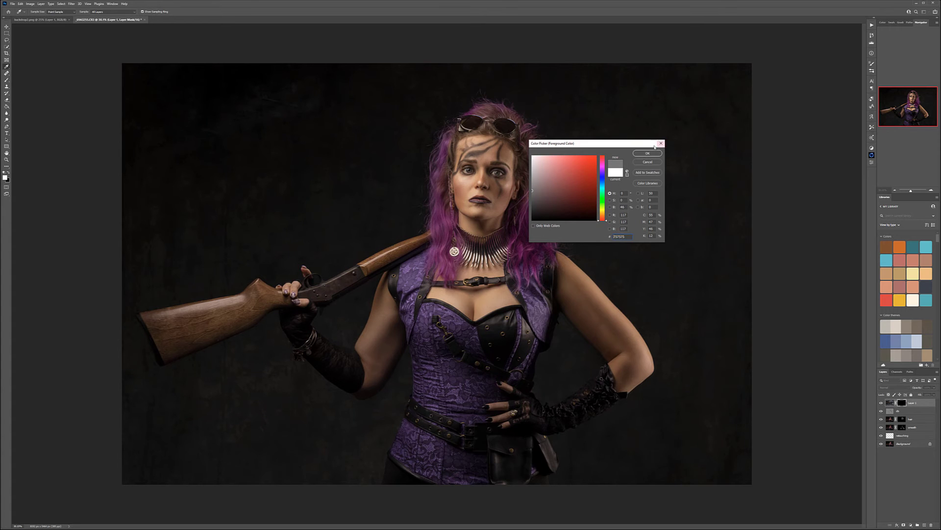
{"action": "left_click", "coordinate": [648, 153]}
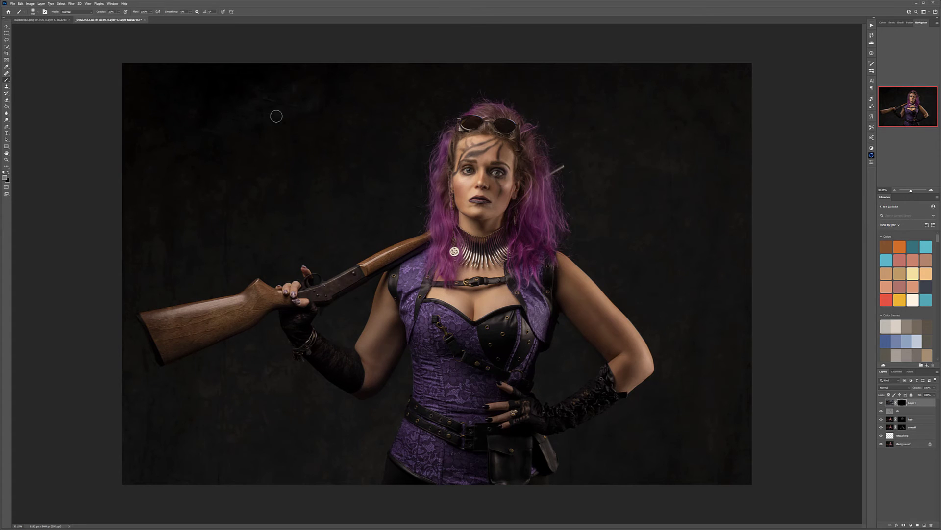
Paint the street in on the mask around the woman with a large gray brush, covering the buildings, railing and cobblestones
{"action": "key", "text": "bracketright"}
{"action": "key", "text": "bracketright"}
{"action": "key", "text": "bracketright"}
{"action": "left_click_drag", "start_coordinate": [78, 63], "coordinate": [418, 74]}
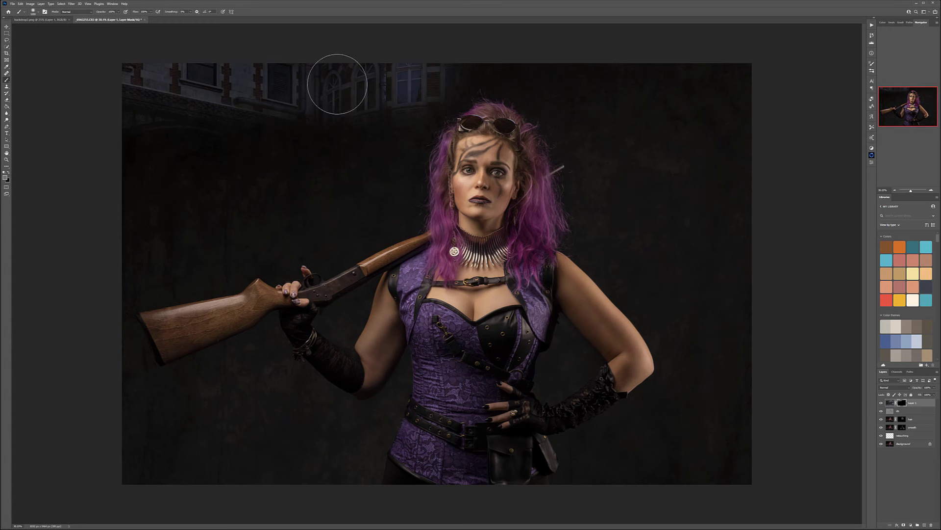
{"action": "mouse_move", "coordinate": [166, 130]}
{"action": "left_mouse_down"}
{"action": "mouse_move", "coordinate": [176, 155]}
{"action": "mouse_move", "coordinate": [311, 145]}
{"action": "mouse_move", "coordinate": [194, 200]}
{"action": "mouse_move", "coordinate": [215, 232]}
{"action": "mouse_move", "coordinate": [330, 220]}
{"action": "mouse_move", "coordinate": [362, 165]}
{"action": "mouse_move", "coordinate": [356, 204]}
{"action": "mouse_move", "coordinate": [381, 173]}
{"action": "left_mouse_up"}
{"action": "mouse_move", "coordinate": [401, 57]}
{"action": "left_mouse_down"}
{"action": "mouse_move", "coordinate": [735, 101]}
{"action": "mouse_move", "coordinate": [717, 122]}
{"action": "mouse_move", "coordinate": [588, 122]}
{"action": "mouse_move", "coordinate": [603, 176]}
{"action": "mouse_move", "coordinate": [597, 200]}
{"action": "mouse_move", "coordinate": [699, 278]}
{"action": "mouse_move", "coordinate": [721, 196]}
{"action": "mouse_move", "coordinate": [642, 144]}
{"action": "mouse_move", "coordinate": [603, 229]}
{"action": "mouse_move", "coordinate": [752, 370]}
{"action": "mouse_move", "coordinate": [678, 405]}
{"action": "mouse_move", "coordinate": [603, 460]}
{"action": "mouse_move", "coordinate": [754, 430]}
{"action": "left_mouse_up"}
{"action": "mouse_move", "coordinate": [399, 494]}
{"action": "left_mouse_down"}
{"action": "mouse_move", "coordinate": [330, 435]}
{"action": "mouse_move", "coordinate": [319, 442]}
{"action": "mouse_move", "coordinate": [190, 384]}
{"action": "mouse_move", "coordinate": [141, 422]}
{"action": "mouse_move", "coordinate": [290, 462]}
{"action": "mouse_move", "coordinate": [117, 410]}
{"action": "mouse_move", "coordinate": [101, 338]}
{"action": "left_mouse_up"}
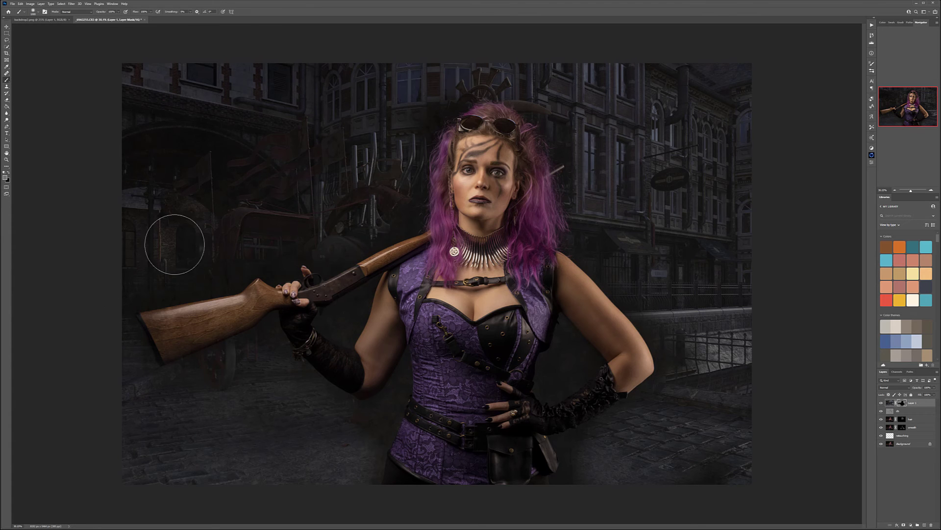
Paint the street in along the upper edge of the rifle's wooden stock with a smaller gray brush
{"action": "scroll", "coordinate": [132, 285], "scroll_direction": "up", "scroll_amount": 10}
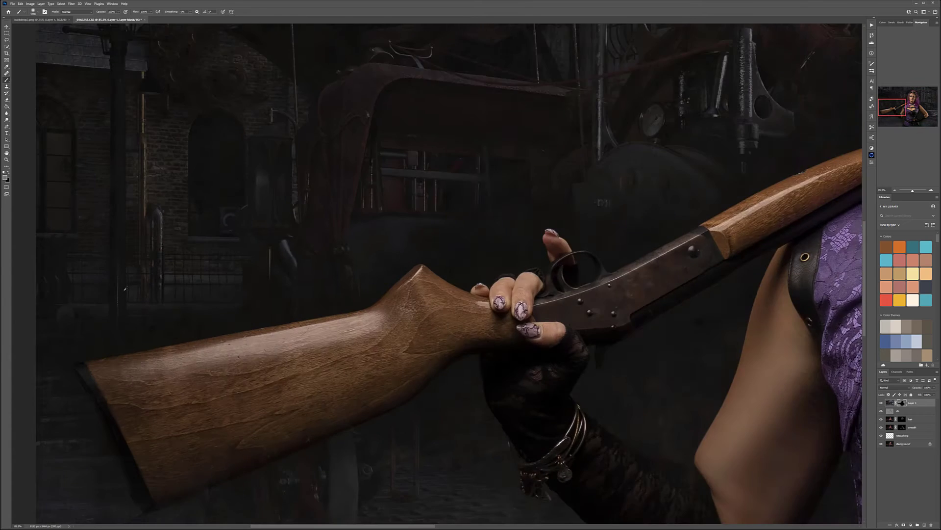
{"action": "left_click_drag", "start_coordinate": [220, 380], "coordinate": [388, 221]}
{"action": "key", "text": "bracketleft"}
{"action": "key", "text": "bracketleft"}
{"action": "key", "text": "bracketleft"}
{"action": "key", "text": "bracketleft"}
{"action": "key", "text": "bracketleft"}
{"action": "key", "text": "bracketleft"}
{"action": "key", "text": "bracketleft"}
{"action": "key", "text": "bracketleft"}
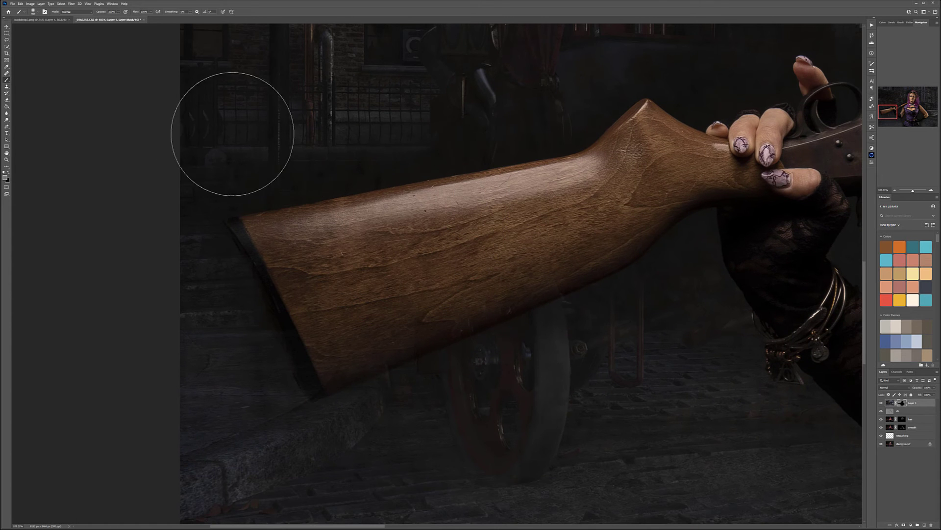
{"action": "mouse_move", "coordinate": [579, 111]}
{"action": "left_mouse_down"}
{"action": "mouse_move", "coordinate": [438, 142]}
{"action": "mouse_move", "coordinate": [271, 159]}
{"action": "mouse_move", "coordinate": [341, 143]}
{"action": "mouse_move", "coordinate": [184, 192]}
{"action": "mouse_move", "coordinate": [569, 82]}
{"action": "left_mouse_up"}
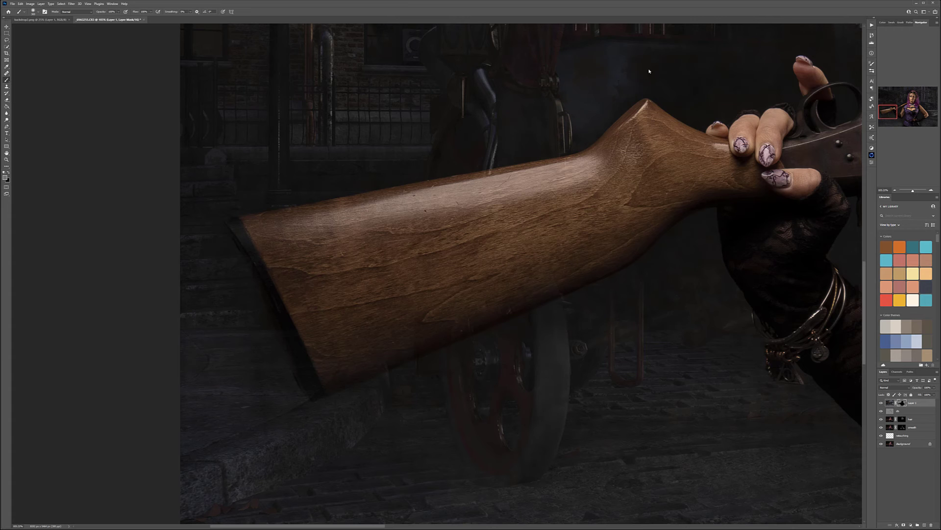
Paint the street in around the trigger guard, the hand and the metal receiver of the rifle
{"action": "mouse_move", "coordinate": [708, 105]}
{"action": "left_mouse_down"}
{"action": "mouse_move", "coordinate": [314, 294]}
{"action": "mouse_move", "coordinate": [364, 266]}
{"action": "mouse_move", "coordinate": [343, 219]}
{"action": "mouse_move", "coordinate": [431, 185]}
{"action": "mouse_move", "coordinate": [483, 278]}
{"action": "left_mouse_up"}
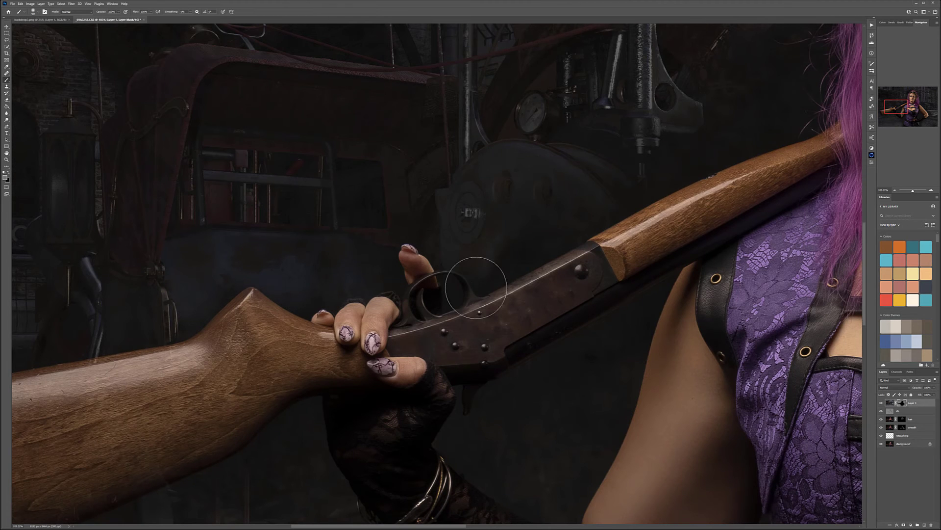
{"action": "key", "text": "bracketleft"}
{"action": "key", "text": "bracketleft"}
{"action": "key", "text": "bracketleft"}
{"action": "key", "text": "bracketright"}
{"action": "key", "text": "bracketright"}
{"action": "key", "text": "bracketright"}
{"action": "mouse_move", "coordinate": [538, 246]}
{"action": "left_mouse_down"}
{"action": "mouse_move", "coordinate": [714, 145]}
{"action": "mouse_move", "coordinate": [746, 152]}
{"action": "mouse_move", "coordinate": [468, 315]}
{"action": "left_mouse_up"}
{"action": "mouse_move", "coordinate": [525, 271]}
{"action": "left_mouse_down"}
{"action": "mouse_move", "coordinate": [519, 101]}
{"action": "mouse_move", "coordinate": [540, 173]}
{"action": "mouse_move", "coordinate": [560, 128]}
{"action": "mouse_move", "coordinate": [523, 286]}
{"action": "left_mouse_up"}
Paint the street in along the edges of the purple hair, the bent arm and the underside of the lace glove
{"action": "mouse_move", "coordinate": [528, 54]}
{"action": "left_mouse_down"}
{"action": "mouse_move", "coordinate": [534, 140]}
{"action": "mouse_move", "coordinate": [556, 89]}
{"action": "mouse_move", "coordinate": [550, 111]}
{"action": "mouse_move", "coordinate": [465, 225]}
{"action": "mouse_move", "coordinate": [299, 289]}
{"action": "left_mouse_up"}
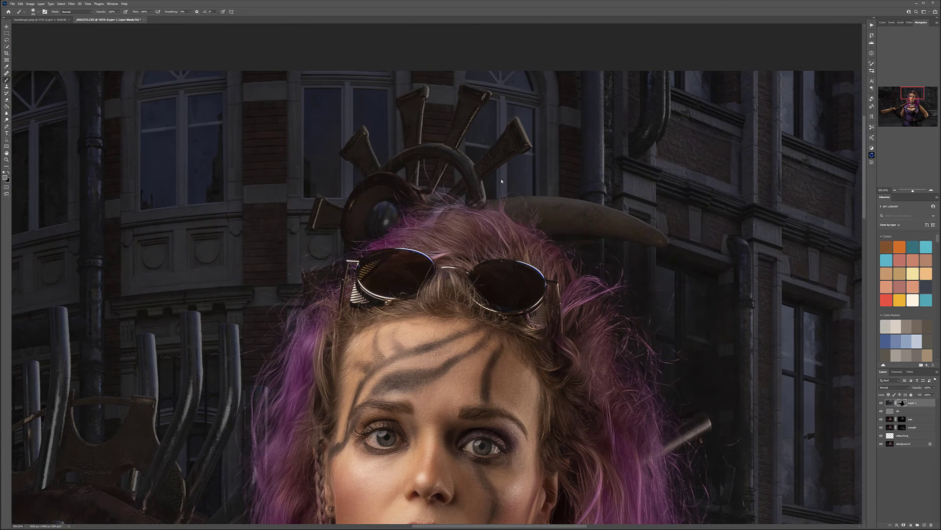
{"action": "mouse_move", "coordinate": [719, 393]}
{"action": "left_mouse_down"}
{"action": "mouse_move", "coordinate": [606, 114]}
{"action": "mouse_move", "coordinate": [544, 82]}
{"action": "left_mouse_up"}
{"action": "left_click_drag", "start_coordinate": [530, 152], "coordinate": [539, 265]}
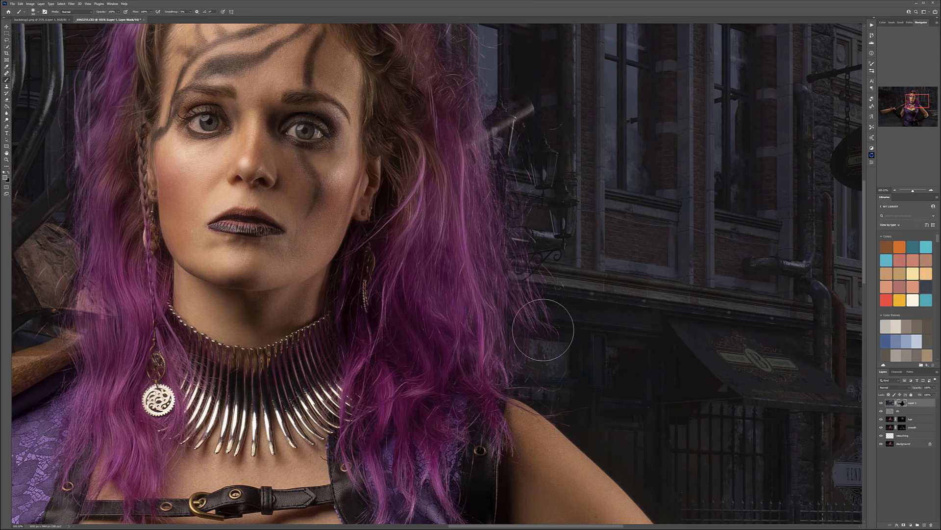
{"action": "left_click_drag", "start_coordinate": [700, 426], "coordinate": [426, 88]}
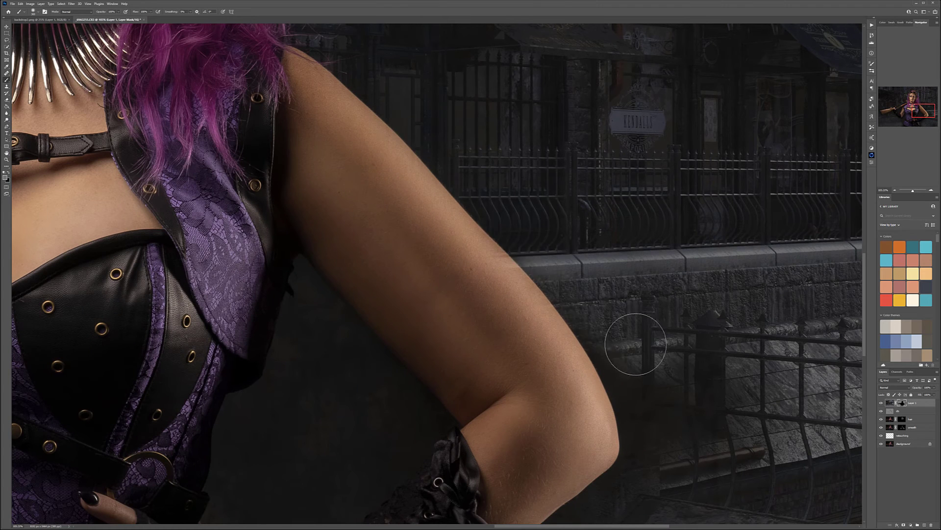
{"action": "mouse_move", "coordinate": [694, 441]}
{"action": "left_mouse_down"}
{"action": "mouse_move", "coordinate": [636, 123]}
{"action": "mouse_move", "coordinate": [561, 192]}
{"action": "left_mouse_up"}
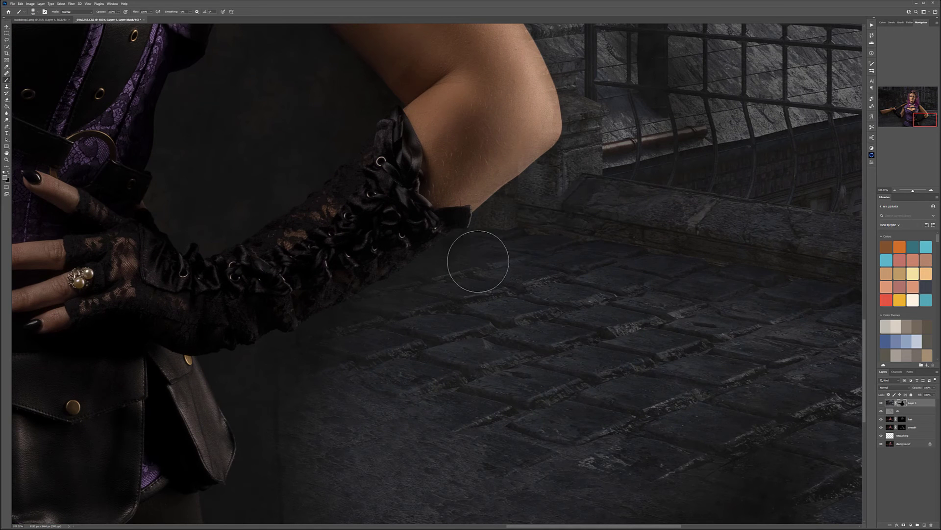
{"action": "mouse_move", "coordinate": [452, 272]}
{"action": "left_mouse_down"}
{"action": "mouse_move", "coordinate": [418, 295]}
{"action": "mouse_move", "coordinate": [254, 357]}
{"action": "mouse_move", "coordinate": [284, 363]}
{"action": "mouse_move", "coordinate": [225, 374]}
{"action": "left_mouse_up"}
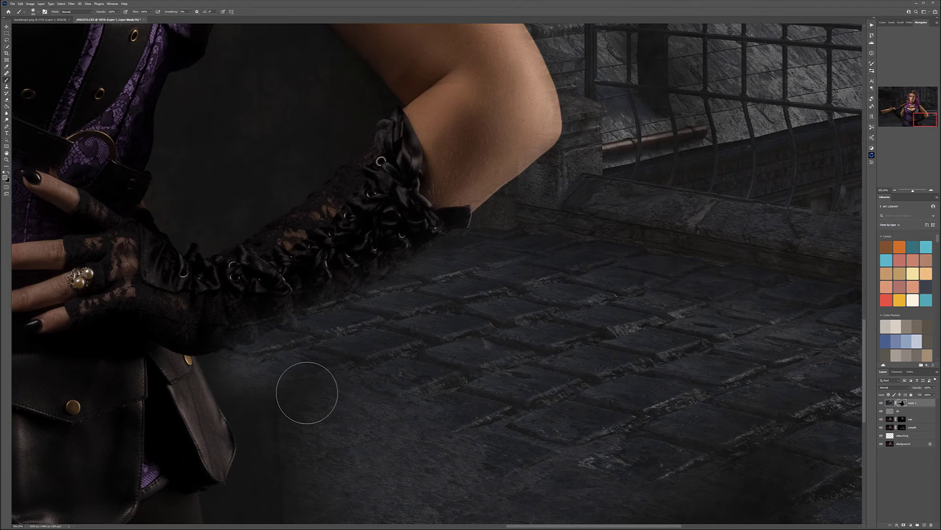
Restore the overpainted lower edge of the glove with black, and paint the cobblestones in beside the belt pouch with gray
{"action": "key", "text": "x"}
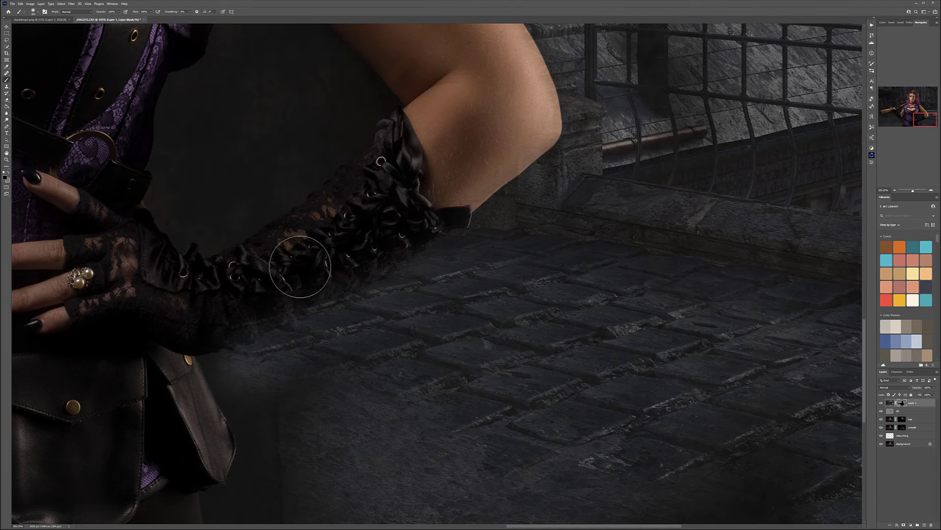
{"action": "mouse_move", "coordinate": [227, 316]}
{"action": "left_mouse_down"}
{"action": "mouse_move", "coordinate": [295, 284]}
{"action": "mouse_move", "coordinate": [246, 293]}
{"action": "mouse_move", "coordinate": [343, 268]}
{"action": "left_mouse_up"}
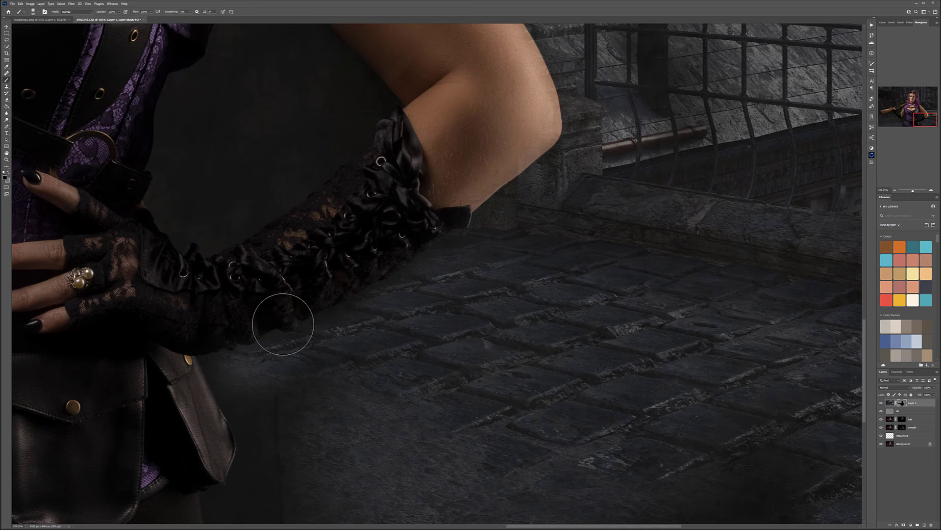
{"action": "mouse_move", "coordinate": [360, 377]}
{"action": "left_mouse_down"}
{"action": "mouse_move", "coordinate": [393, 238]}
{"action": "mouse_move", "coordinate": [477, 105]}
{"action": "left_mouse_up"}
{"action": "left_click_drag", "start_coordinate": [561, 108], "coordinate": [494, 260]}
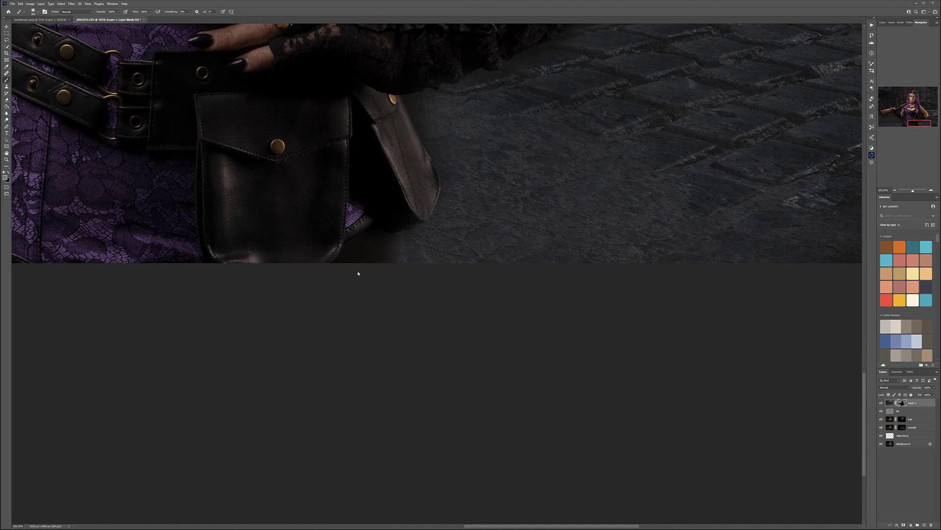
Paint the street and the machine's feet in beside the corset and below the elbow of the rifle-holding arm
{"action": "left_click_drag", "start_coordinate": [293, 211], "coordinate": [683, 280]}
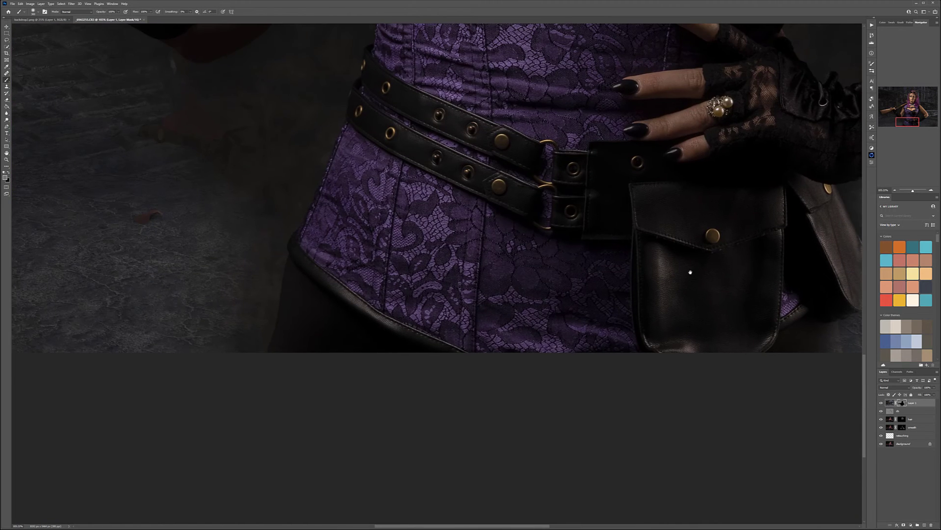
{"action": "mouse_move", "coordinate": [236, 259]}
{"action": "left_mouse_down"}
{"action": "mouse_move", "coordinate": [237, 309]}
{"action": "mouse_move", "coordinate": [309, 153]}
{"action": "mouse_move", "coordinate": [211, 142]}
{"action": "left_mouse_up"}
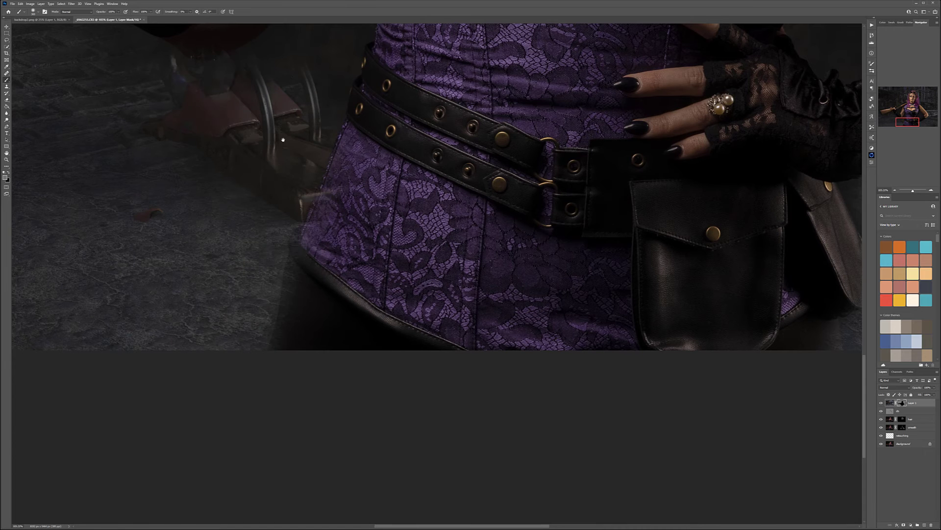
{"action": "left_click_drag", "start_coordinate": [270, 81], "coordinate": [300, 215]}
{"action": "mouse_move", "coordinate": [328, 179]}
{"action": "left_mouse_down"}
{"action": "mouse_move", "coordinate": [369, 63]}
{"action": "mouse_move", "coordinate": [361, 105]}
{"action": "left_mouse_up"}
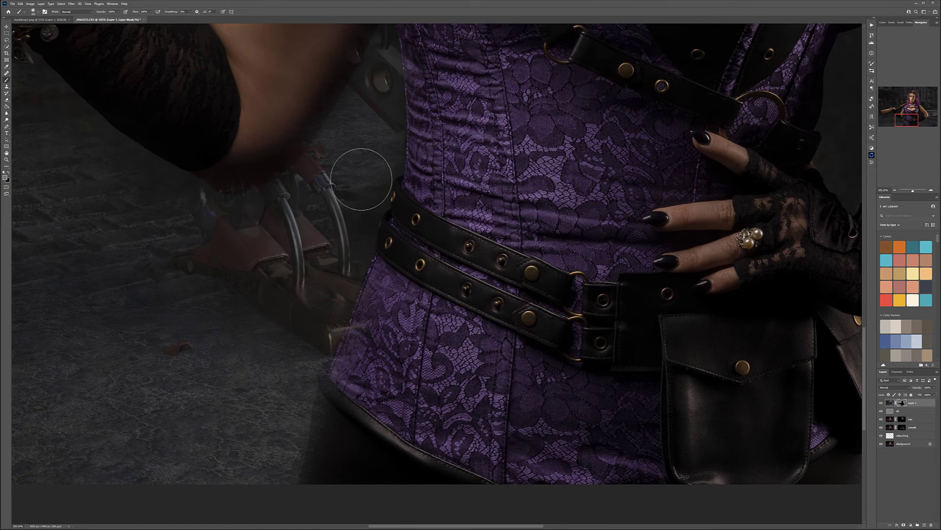
{"action": "mouse_move", "coordinate": [322, 285]}
{"action": "left_mouse_down"}
{"action": "mouse_move", "coordinate": [281, 236]}
{"action": "mouse_move", "coordinate": [181, 213]}
{"action": "mouse_move", "coordinate": [104, 168]}
{"action": "mouse_move", "coordinate": [276, 266]}
{"action": "left_mouse_up"}
{"action": "scroll", "coordinate": [275, 265], "scroll_direction": "down", "scroll_amount": 6}
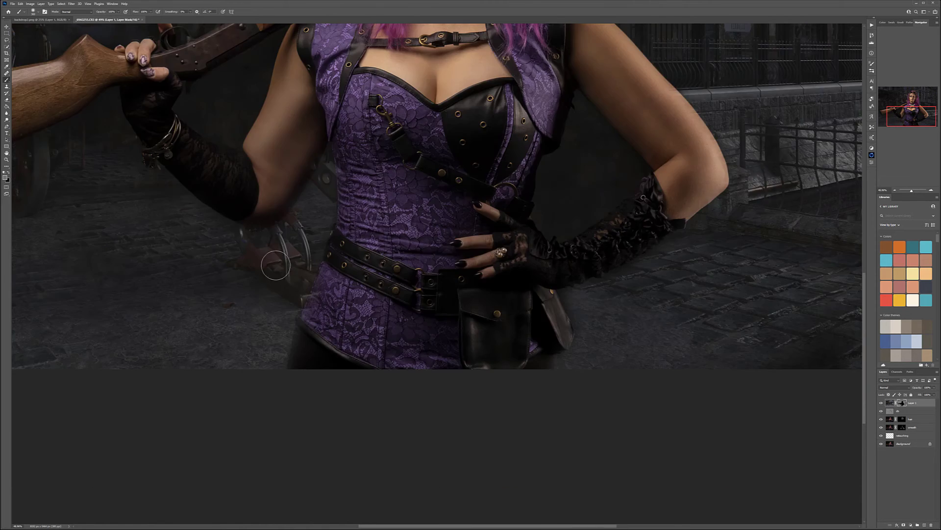
{"action": "scroll", "coordinate": [351, 367], "scroll_direction": "up", "scroll_amount": 5}
{"action": "mouse_move", "coordinate": [351, 367]}
{"action": "left_mouse_down"}
{"action": "mouse_move", "coordinate": [333, 377]}
{"action": "mouse_move", "coordinate": [381, 391]}
{"action": "mouse_move", "coordinate": [397, 351]}
{"action": "mouse_move", "coordinate": [360, 355]}
{"action": "mouse_move", "coordinate": [425, 313]}
{"action": "mouse_move", "coordinate": [406, 342]}
{"action": "mouse_move", "coordinate": [400, 329]}
{"action": "mouse_move", "coordinate": [383, 379]}
{"action": "left_mouse_up"}
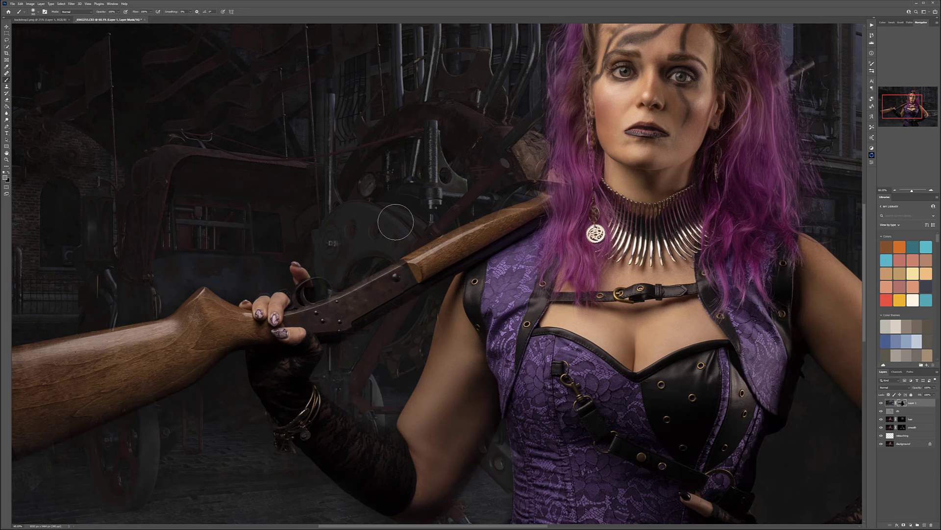
Unlink the street layer from its mask and shift the street image to the right behind the woman
{"action": "scroll", "coordinate": [465, 265], "scroll_direction": "down", "scroll_amount": 8}
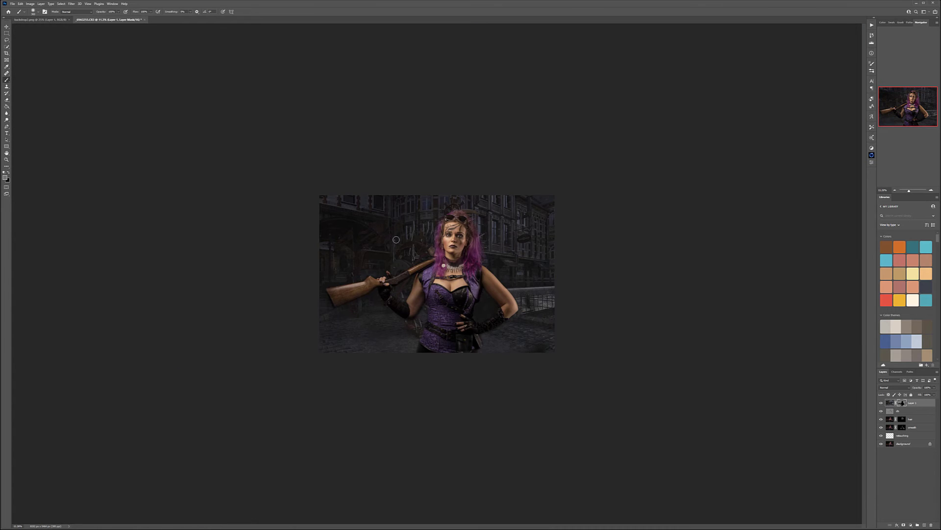
{"action": "left_click", "coordinate": [6, 27]}
{"action": "left_click_drag", "start_coordinate": [479, 213], "coordinate": [525, 216]}
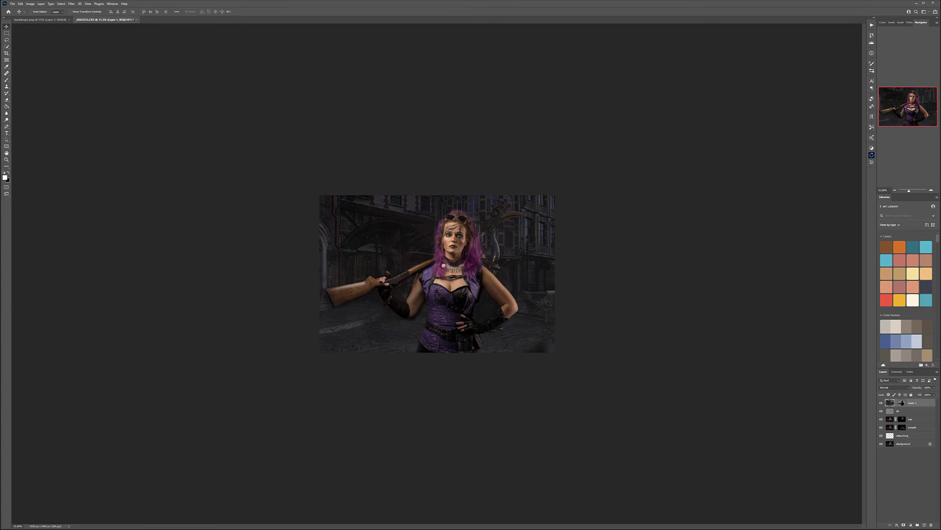
Scale the street image down slightly with Free Transform, keeping the canvas behind the woman filled
{"action": "key", "text": "ctrl+t"}
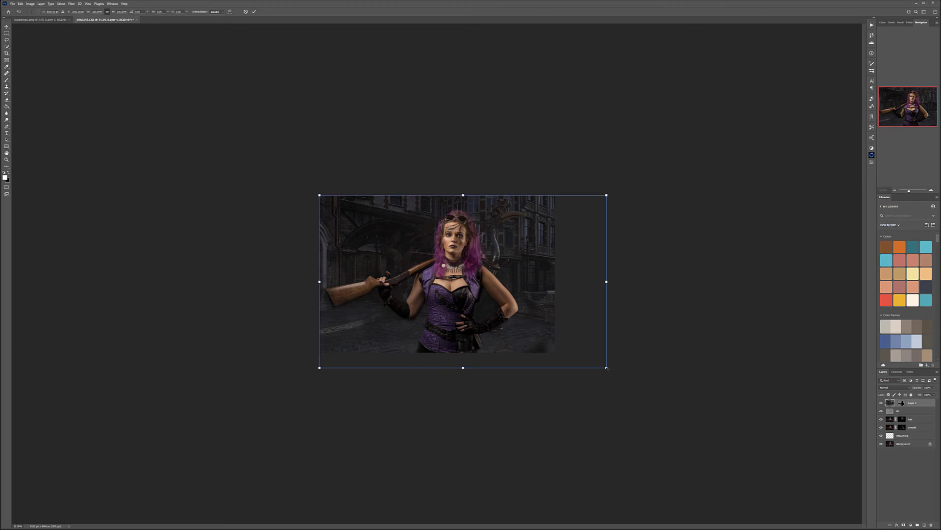
{"action": "left_click_drag", "start_coordinate": [608, 368], "coordinate": [529, 333]}
{"action": "key", "text": "Return"}
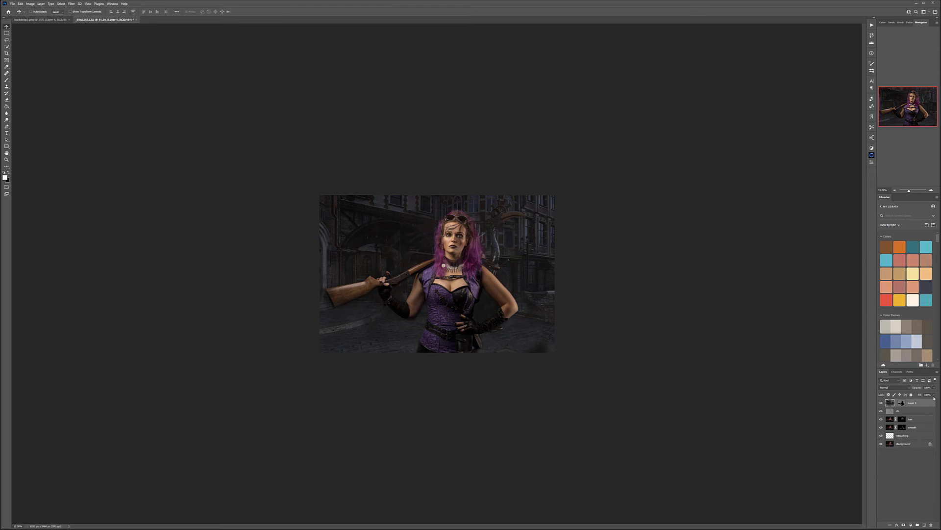
Move the street layer's mask onto the retouching layer and convert the street layer to a smart object
{"action": "right_click", "coordinate": [892, 404]}
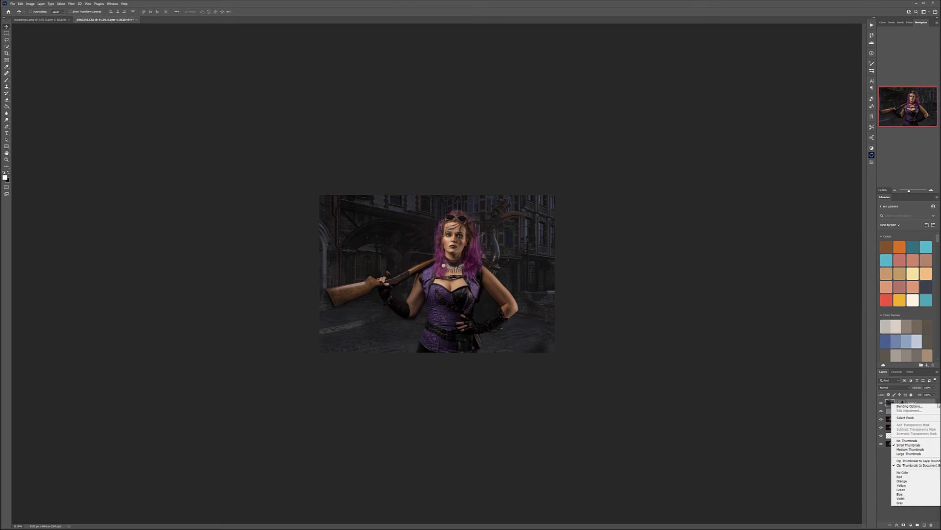
{"action": "left_click", "coordinate": [800, 403]}
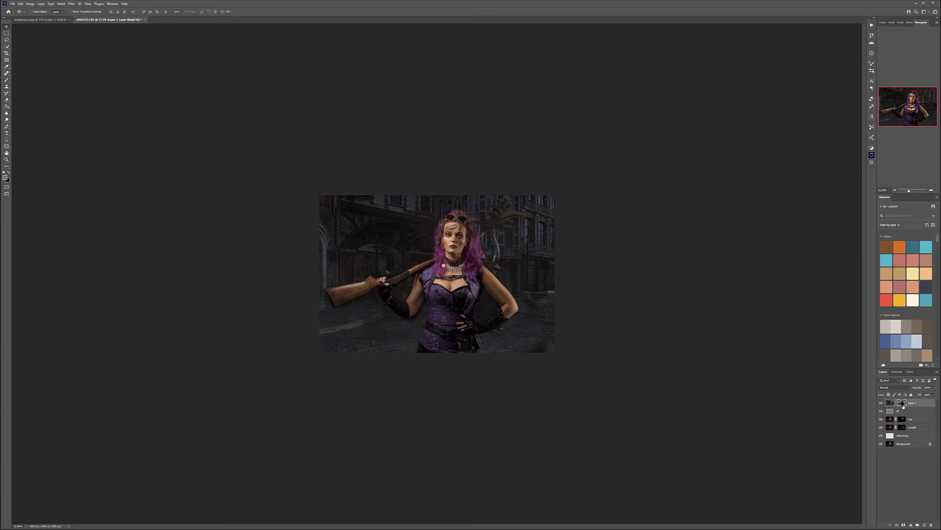
{"action": "left_click_drag", "start_coordinate": [905, 403], "coordinate": [914, 436]}
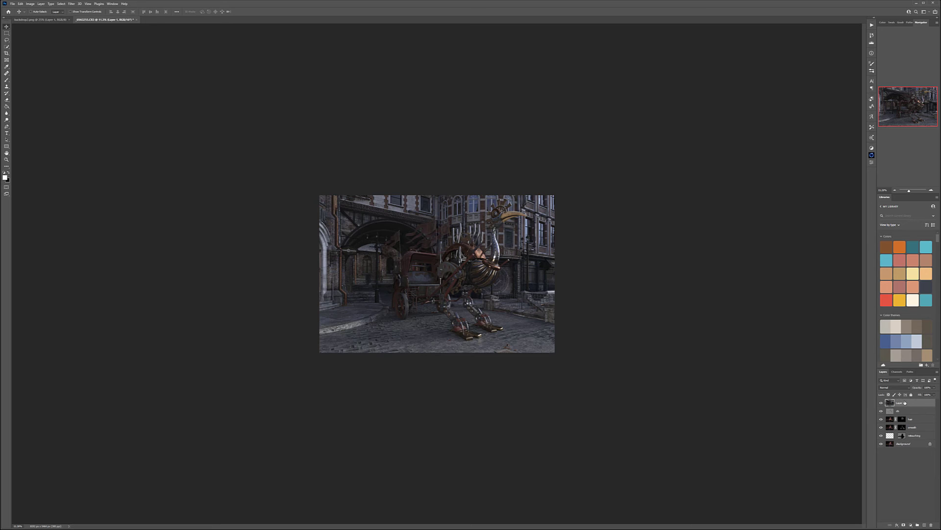
{"action": "right_click", "coordinate": [905, 402]}
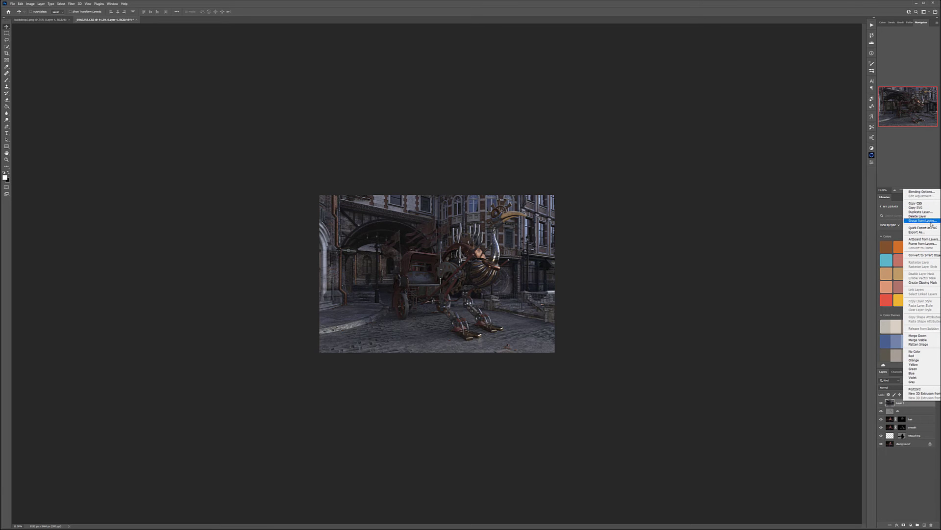
{"action": "left_click", "coordinate": [931, 255]}
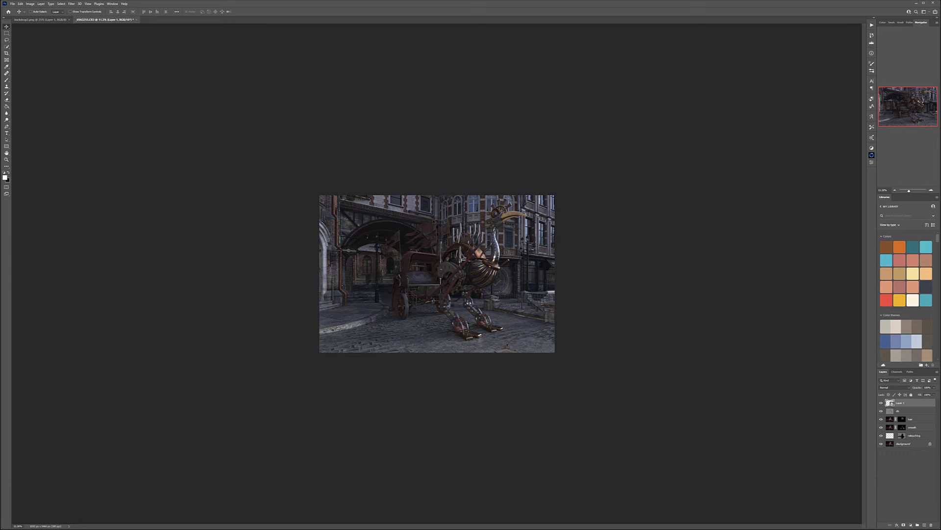
Move the mask from the retouching layer back onto the street smart object and make the street image active
{"action": "left_click", "coordinate": [903, 435]}
{"action": "left_click_drag", "start_coordinate": [903, 436], "coordinate": [903, 403]}
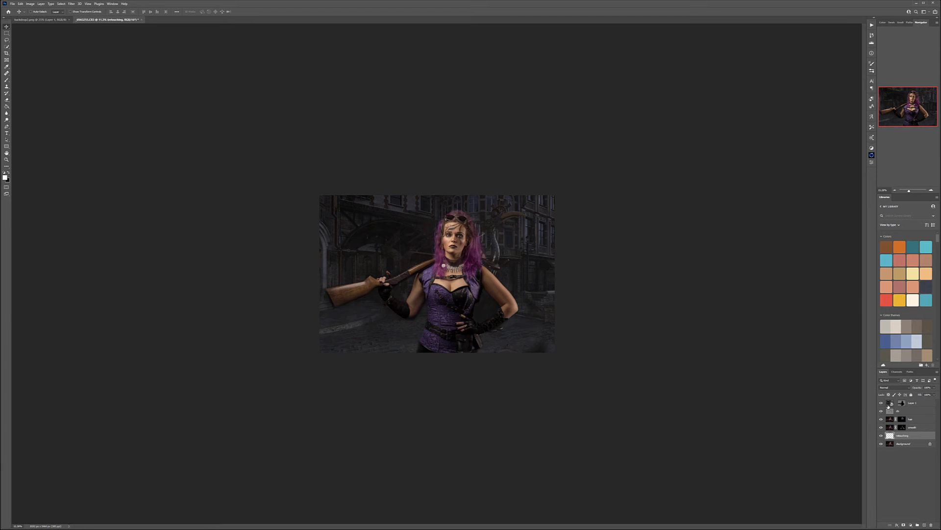
{"action": "left_click", "coordinate": [896, 401]}
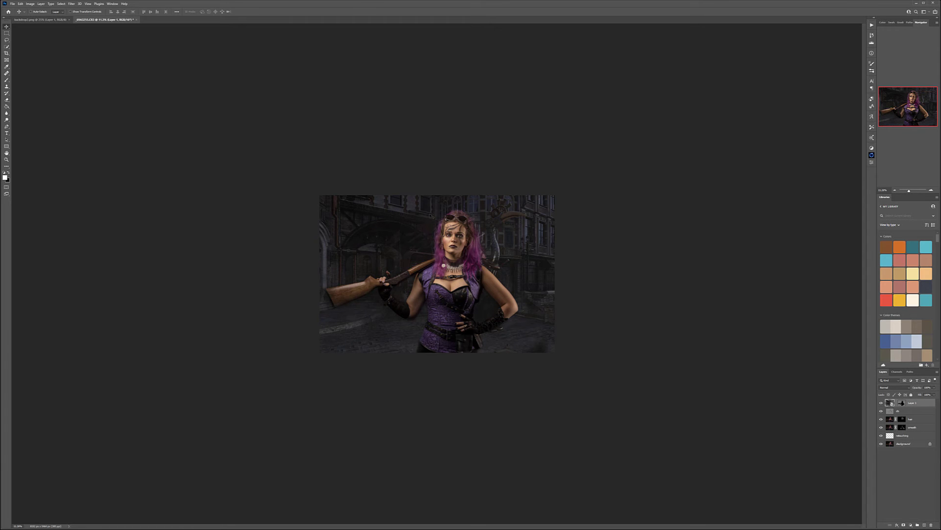
Apply a slight Gaussian Blur of about 4 pixels to the street smart object
{"action": "scroll", "coordinate": [436, 216], "scroll_direction": "up", "scroll_amount": 3}
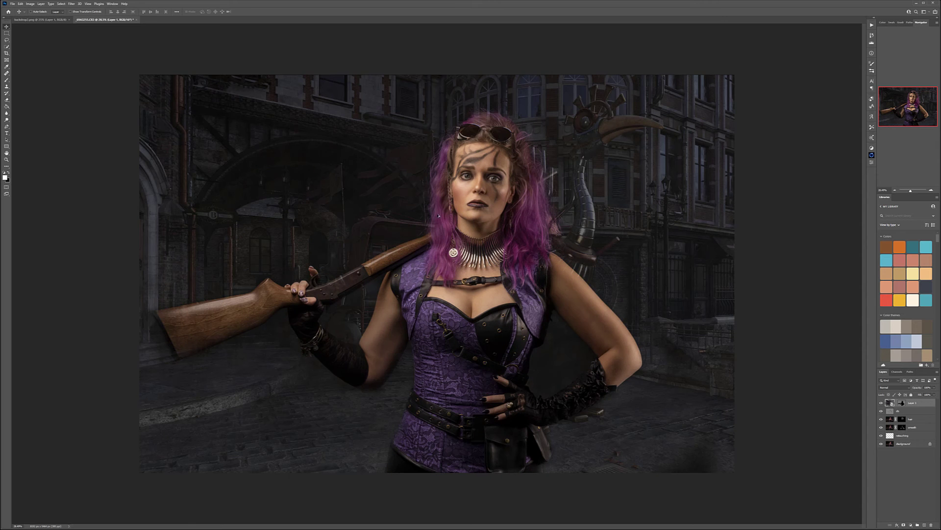
{"action": "left_click", "coordinate": [71, 5]}
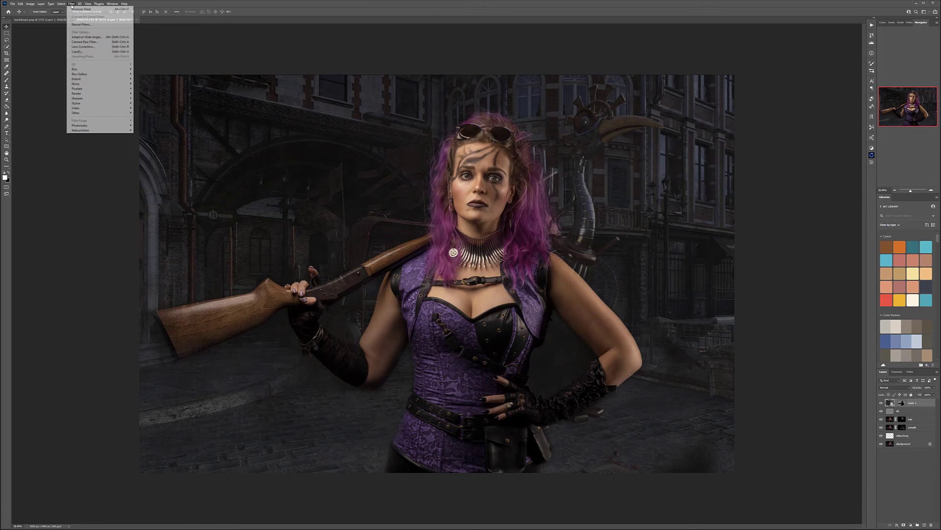
{"action": "mouse_move", "coordinate": [119, 73]}
{"action": "left_click", "coordinate": [147, 89]}
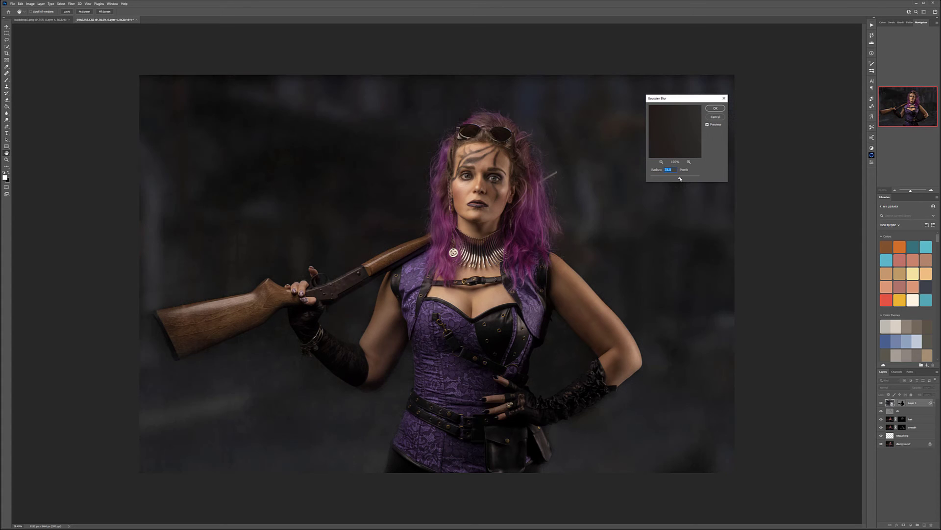
{"action": "left_click_drag", "start_coordinate": [680, 178], "coordinate": [671, 178]}
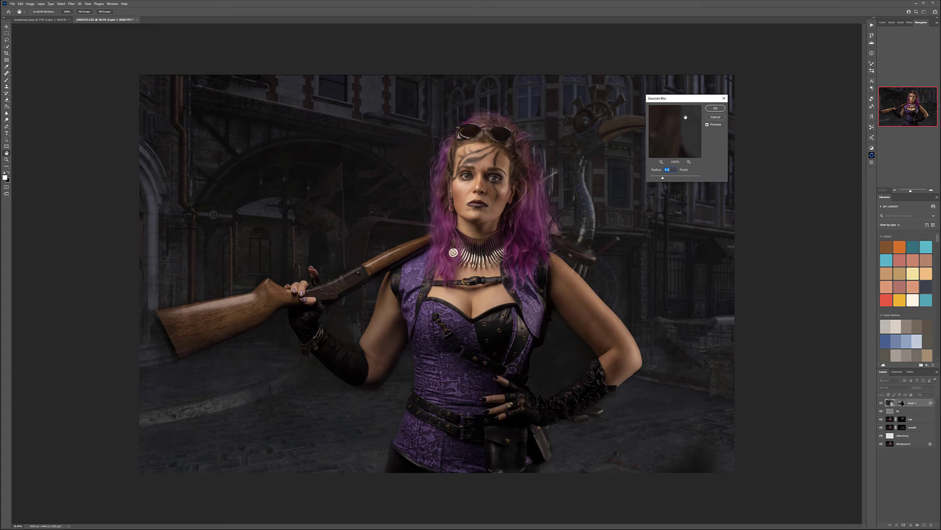
{"action": "left_click", "coordinate": [715, 108]}
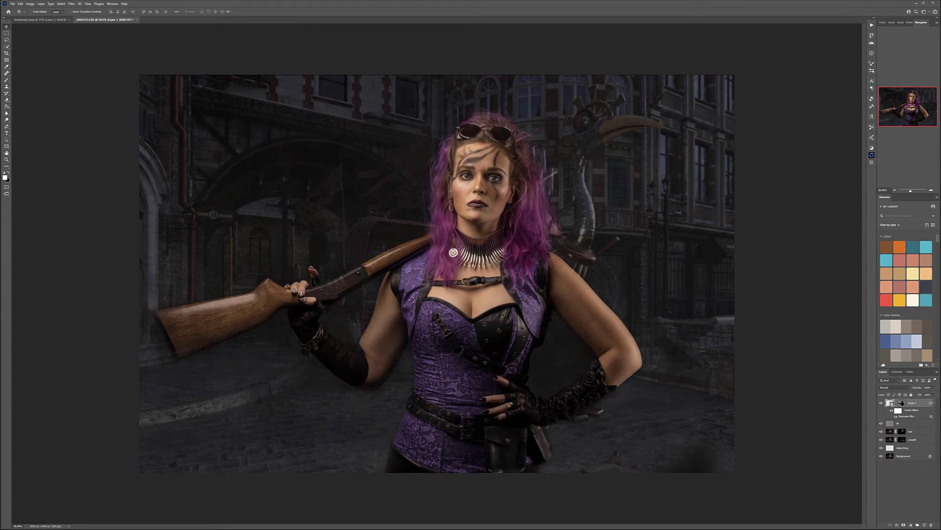
Display the street mask on its own and paint its dark blotches gray beside the bent arm, the hand-on-hip side and around the head
{"action": "key", "text": "ctrl+minus"}
{"action": "key", "text": "ctrl+minus"}
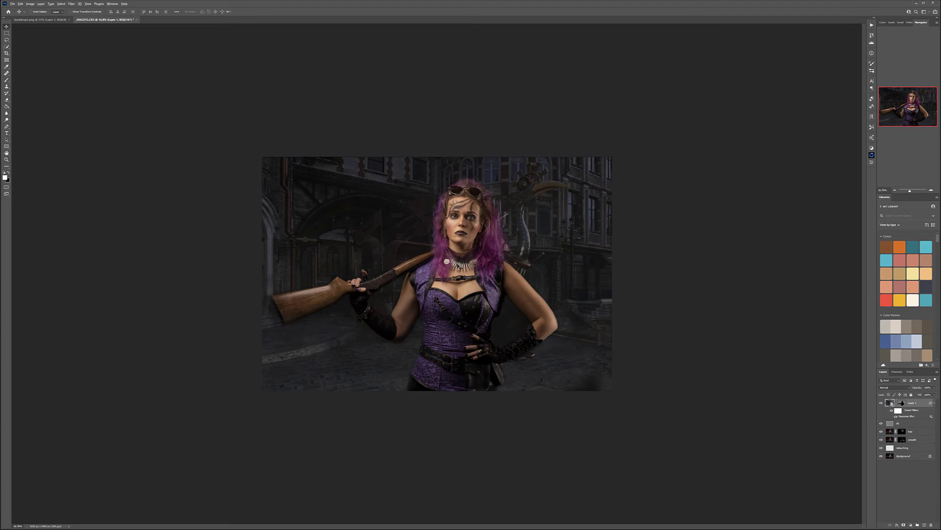
{"action": "key", "text": "ctrl+minus"}
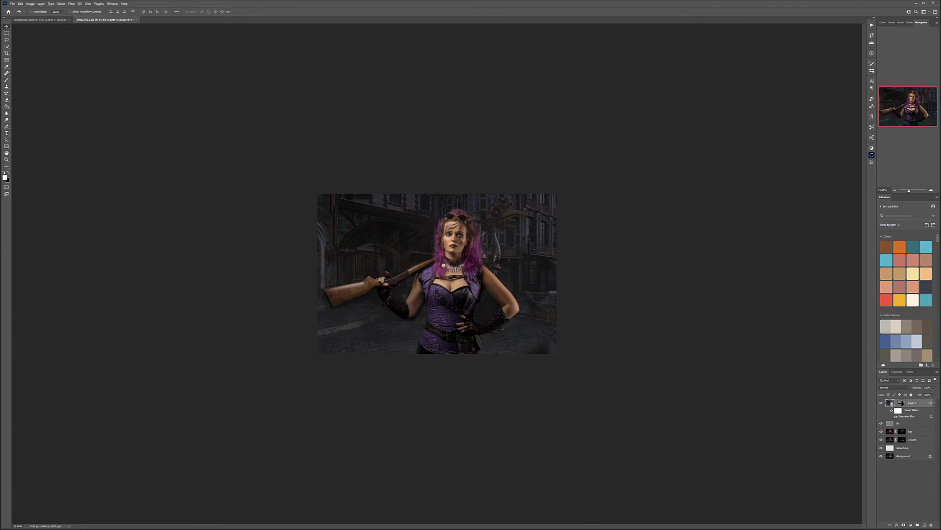
{"action": "left_click", "coordinate": [902, 403], "text": "alt"}
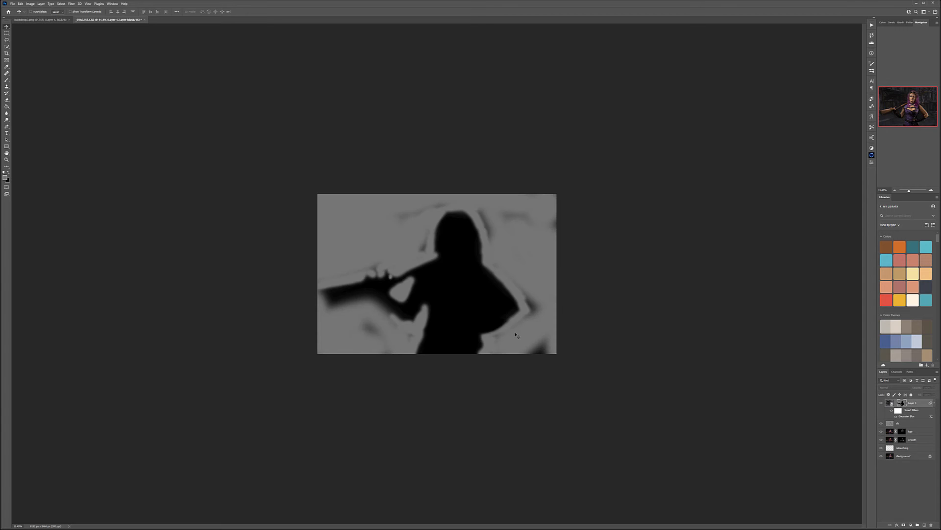
{"action": "key", "text": "ctrl+plus"}
{"action": "key", "text": "ctrl+plus"}
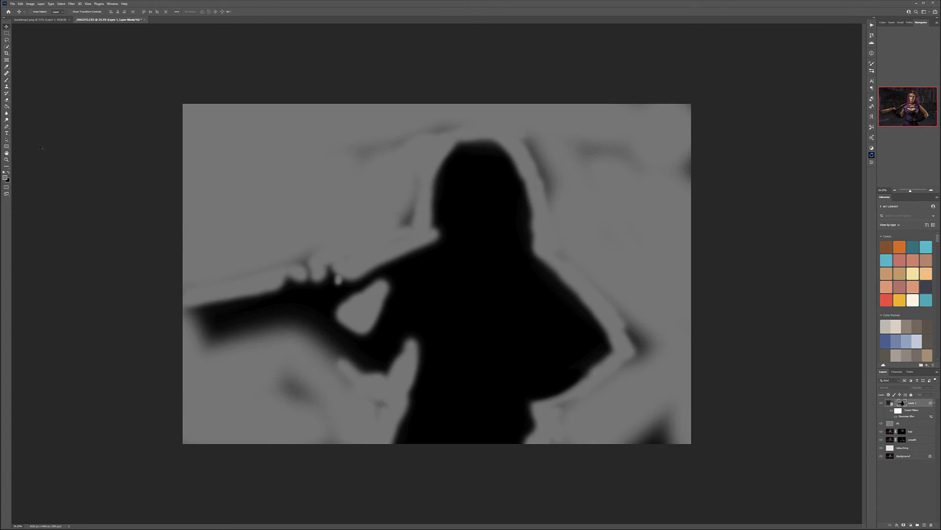
{"action": "key", "text": "b"}
{"action": "mouse_move", "coordinate": [676, 425]}
{"action": "left_mouse_down"}
{"action": "mouse_move", "coordinate": [616, 452]}
{"action": "mouse_move", "coordinate": [682, 405]}
{"action": "left_mouse_up"}
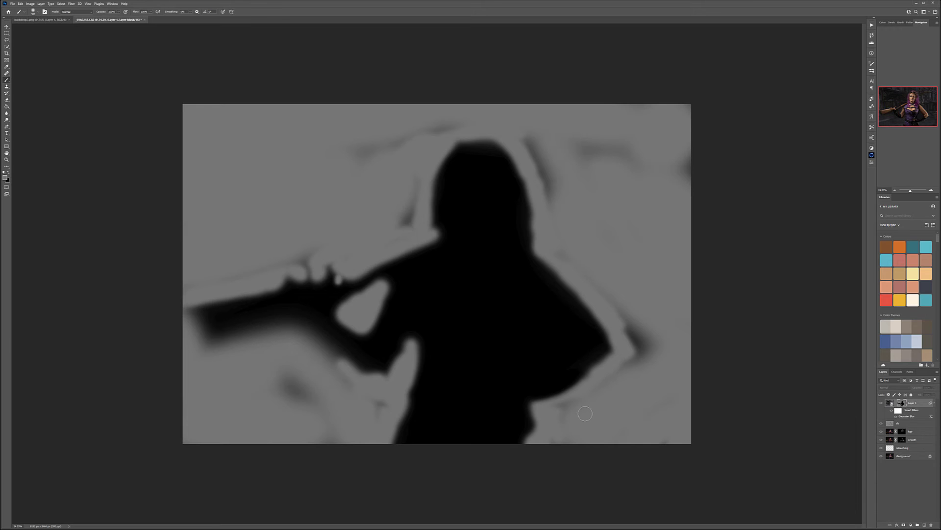
{"action": "mouse_move", "coordinate": [620, 367]}
{"action": "left_mouse_down"}
{"action": "mouse_move", "coordinate": [640, 351]}
{"action": "mouse_move", "coordinate": [629, 296]}
{"action": "mouse_move", "coordinate": [632, 328]}
{"action": "mouse_move", "coordinate": [568, 257]}
{"action": "mouse_move", "coordinate": [628, 336]}
{"action": "mouse_move", "coordinate": [638, 376]}
{"action": "left_mouse_up"}
{"action": "mouse_move", "coordinate": [532, 144]}
{"action": "left_mouse_down"}
{"action": "mouse_move", "coordinate": [551, 187]}
{"action": "mouse_move", "coordinate": [554, 170]}
{"action": "mouse_move", "coordinate": [633, 136]}
{"action": "mouse_move", "coordinate": [607, 168]}
{"action": "mouse_move", "coordinate": [685, 168]}
{"action": "mouse_move", "coordinate": [684, 190]}
{"action": "mouse_move", "coordinate": [687, 158]}
{"action": "left_mouse_up"}
{"action": "left_click_drag", "start_coordinate": [451, 127], "coordinate": [410, 138]}
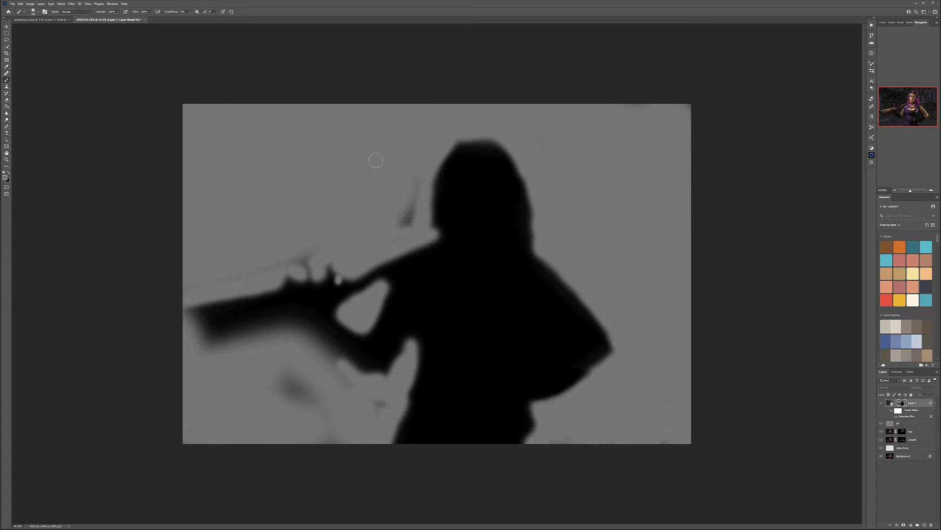
Paint the mask's remaining dark patches gray beside the hair, around the rifle and below the rifle arm, and return to the composite view
{"action": "mouse_move", "coordinate": [411, 201]}
{"action": "left_mouse_down"}
{"action": "mouse_move", "coordinate": [410, 219]}
{"action": "mouse_move", "coordinate": [387, 241]}
{"action": "left_mouse_up"}
{"action": "left_click_drag", "start_coordinate": [322, 245], "coordinate": [155, 284]}
{"action": "mouse_move", "coordinate": [275, 328]}
{"action": "left_mouse_down"}
{"action": "mouse_move", "coordinate": [293, 406]}
{"action": "mouse_move", "coordinate": [309, 371]}
{"action": "mouse_move", "coordinate": [290, 385]}
{"action": "mouse_move", "coordinate": [220, 365]}
{"action": "mouse_move", "coordinate": [252, 339]}
{"action": "mouse_move", "coordinate": [324, 344]}
{"action": "mouse_move", "coordinate": [345, 377]}
{"action": "mouse_move", "coordinate": [315, 356]}
{"action": "mouse_move", "coordinate": [346, 393]}
{"action": "mouse_move", "coordinate": [286, 348]}
{"action": "mouse_move", "coordinate": [233, 346]}
{"action": "mouse_move", "coordinate": [188, 363]}
{"action": "left_mouse_up"}
{"action": "mouse_move", "coordinate": [375, 400]}
{"action": "left_mouse_down"}
{"action": "mouse_move", "coordinate": [383, 416]}
{"action": "mouse_move", "coordinate": [319, 437]}
{"action": "mouse_move", "coordinate": [328, 439]}
{"action": "left_mouse_up"}
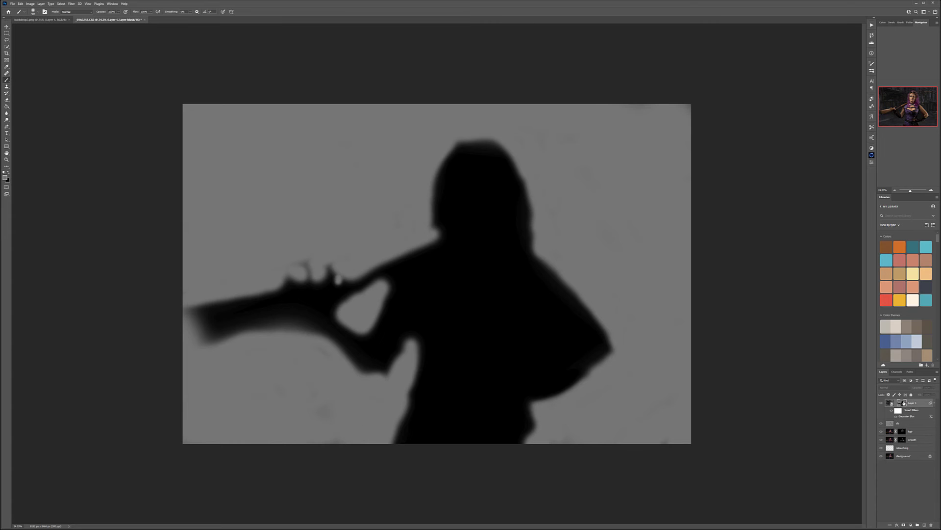
{"action": "left_click", "coordinate": [904, 402], "text": "alt"}
Restore the lower edge and butt end of the rifle stock by painting black on the street mask
{"action": "scroll", "coordinate": [185, 337], "scroll_direction": "up", "scroll_amount": 20}
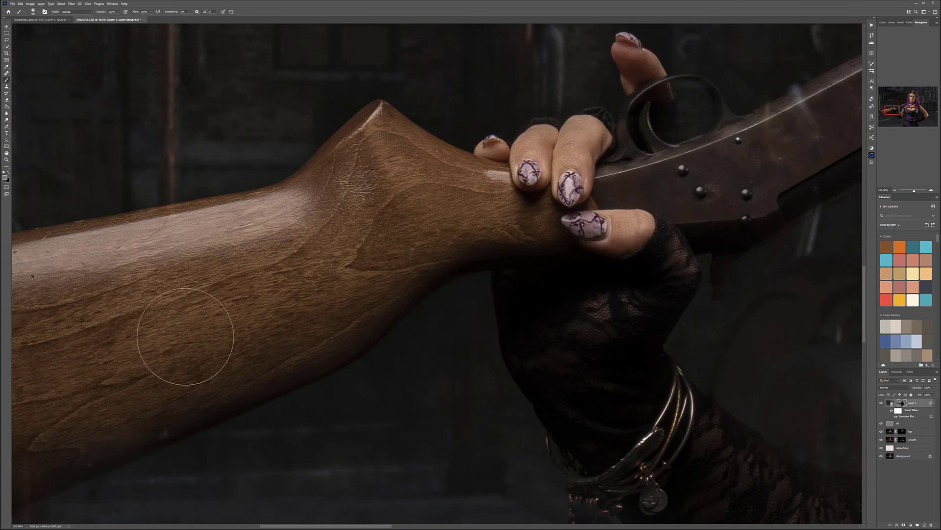
{"action": "mouse_move", "coordinate": [273, 359]}
{"action": "left_mouse_down"}
{"action": "mouse_move", "coordinate": [474, 250]}
{"action": "mouse_move", "coordinate": [569, 267]}
{"action": "left_mouse_up"}
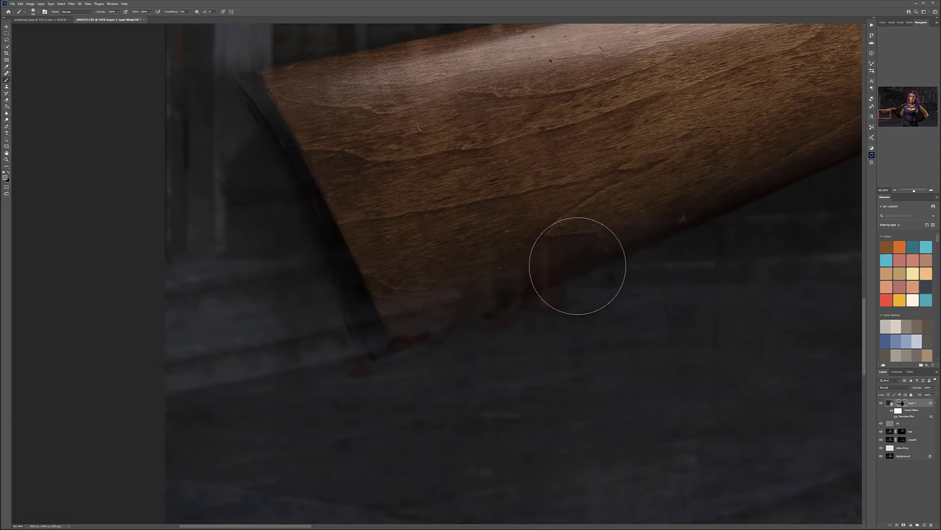
{"action": "key", "text": "c"}
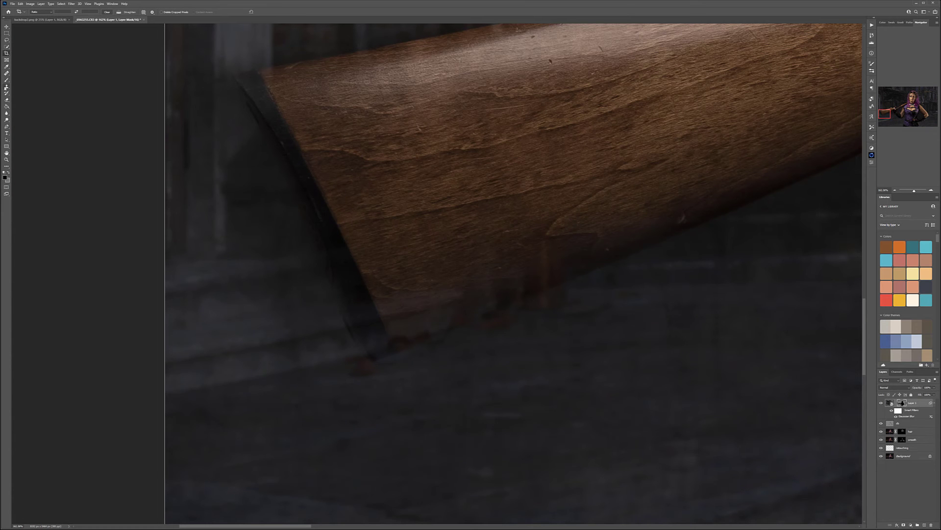
{"action": "left_click", "coordinate": [7, 81]}
{"action": "mouse_move", "coordinate": [393, 300]}
{"action": "left_mouse_down"}
{"action": "mouse_move", "coordinate": [424, 292]}
{"action": "mouse_move", "coordinate": [369, 283]}
{"action": "mouse_move", "coordinate": [333, 222]}
{"action": "mouse_move", "coordinate": [377, 344]}
{"action": "mouse_move", "coordinate": [430, 305]}
{"action": "mouse_move", "coordinate": [482, 300]}
{"action": "left_mouse_up"}
{"action": "left_click_drag", "start_coordinate": [264, 91], "coordinate": [364, 277]}
{"action": "scroll", "coordinate": [311, 311], "scroll_direction": "up", "scroll_amount": 5}
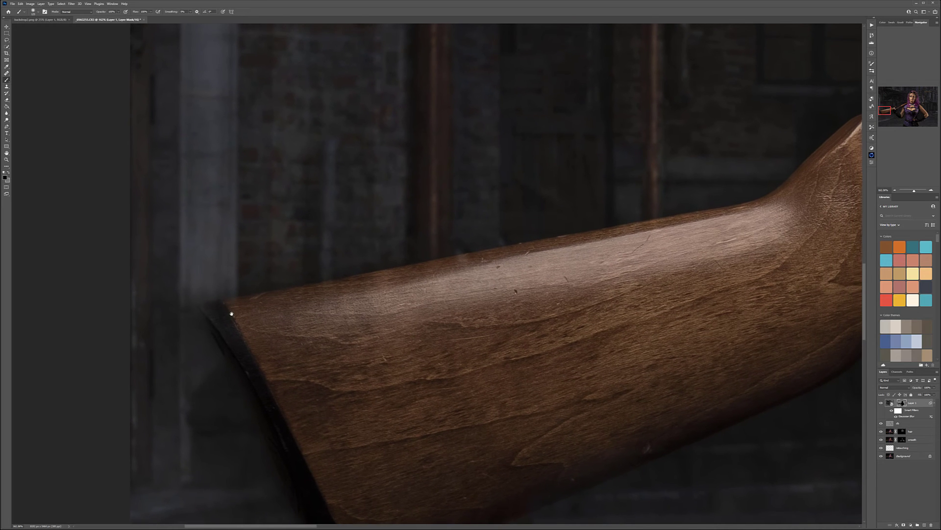
{"action": "scroll", "coordinate": [627, 315], "scroll_direction": "down", "scroll_amount": 5}
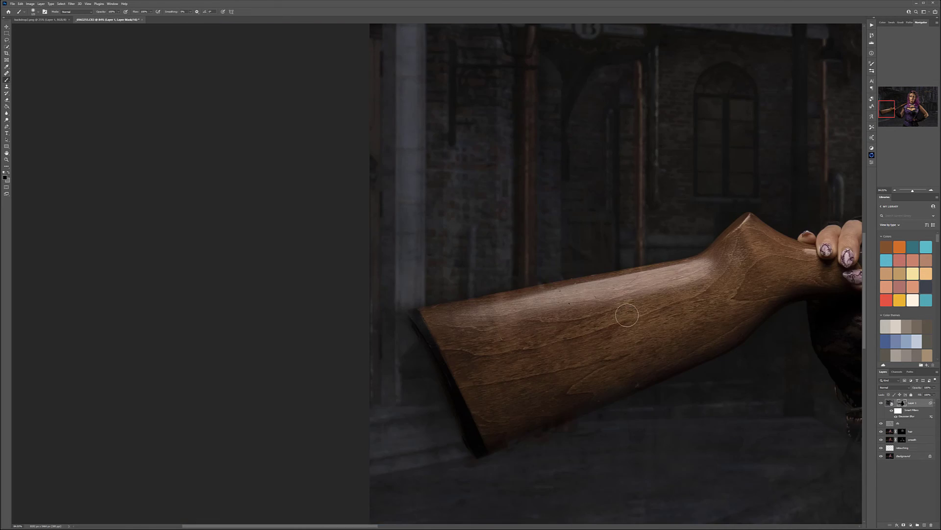
{"action": "scroll", "coordinate": [627, 314], "scroll_direction": "down", "scroll_amount": 5}
{"action": "scroll", "coordinate": [413, 278], "scroll_direction": "up", "scroll_amount": 5}
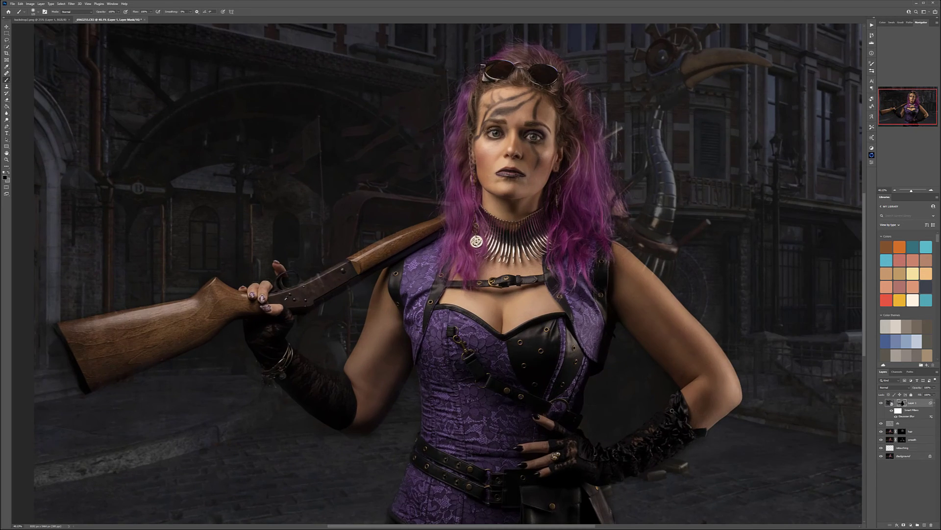
Add a Curves adjustment layer above the street layer and clip it to that layer
{"action": "scroll", "coordinate": [479, 302], "scroll_direction": "down", "scroll_amount": 3}
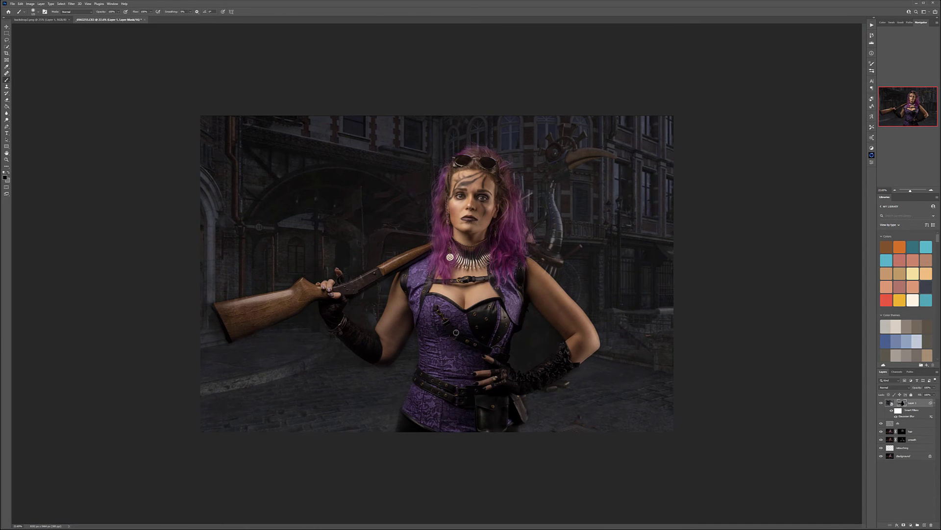
{"action": "scroll", "coordinate": [462, 290], "scroll_direction": "down", "scroll_amount": 2}
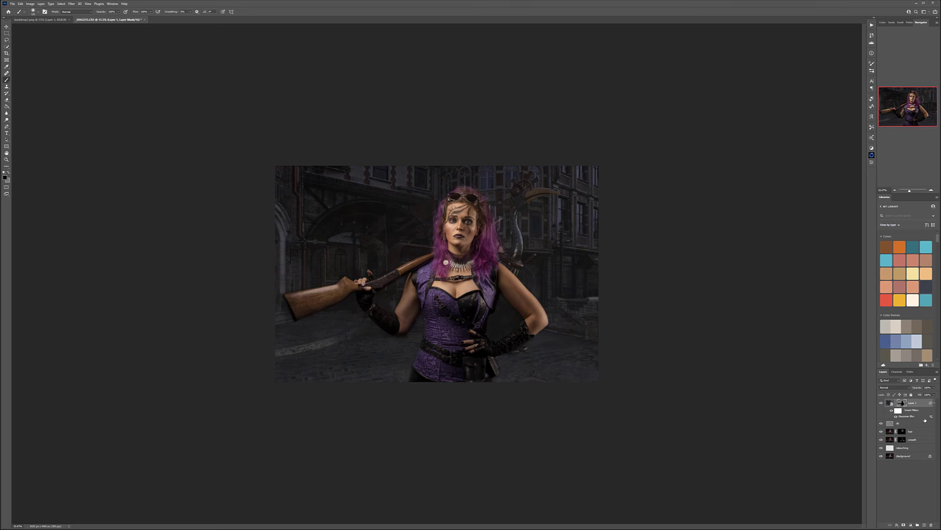
{"action": "left_click", "coordinate": [911, 524]}
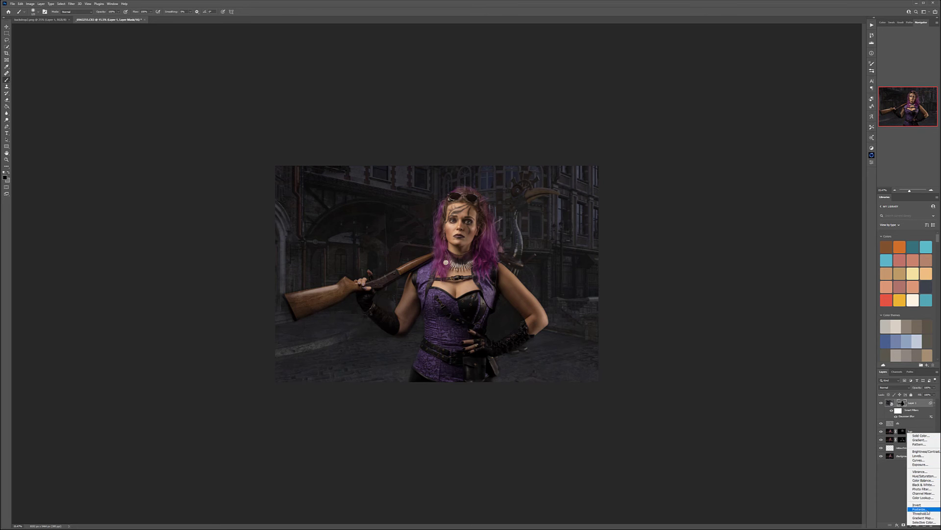
{"action": "left_click", "coordinate": [919, 459]}
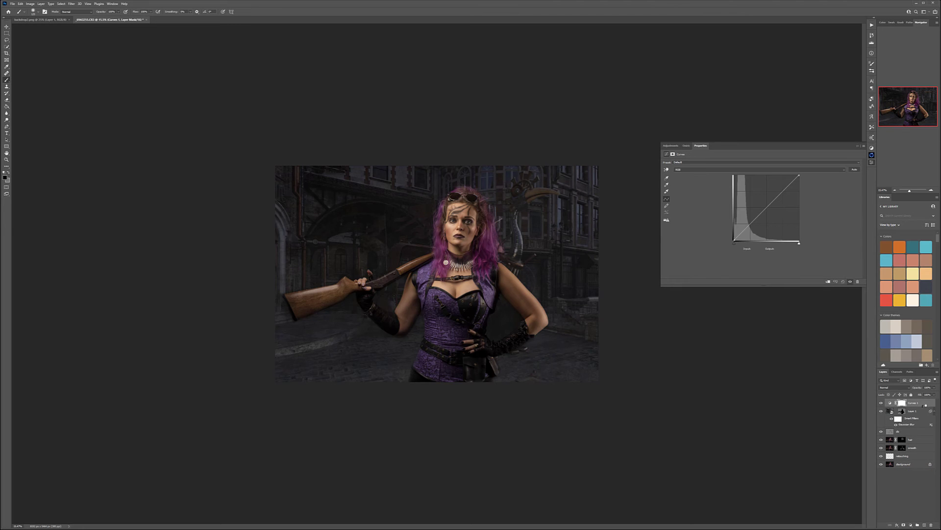
{"action": "left_click", "coordinate": [925, 406], "text": "alt"}
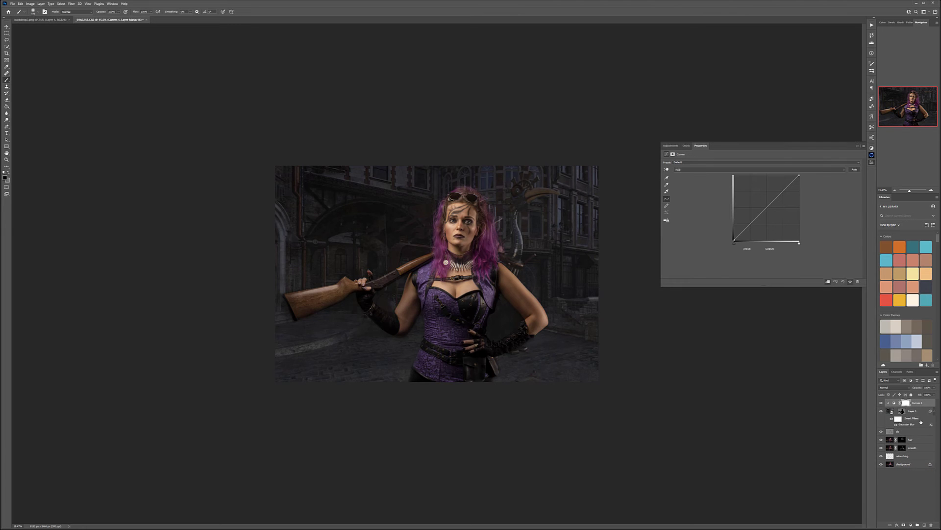
Set the street's Curves layer to the Color blend mode and adjust its Blue channel curve to reduce the blue cast
{"action": "left_click", "coordinate": [908, 388]}
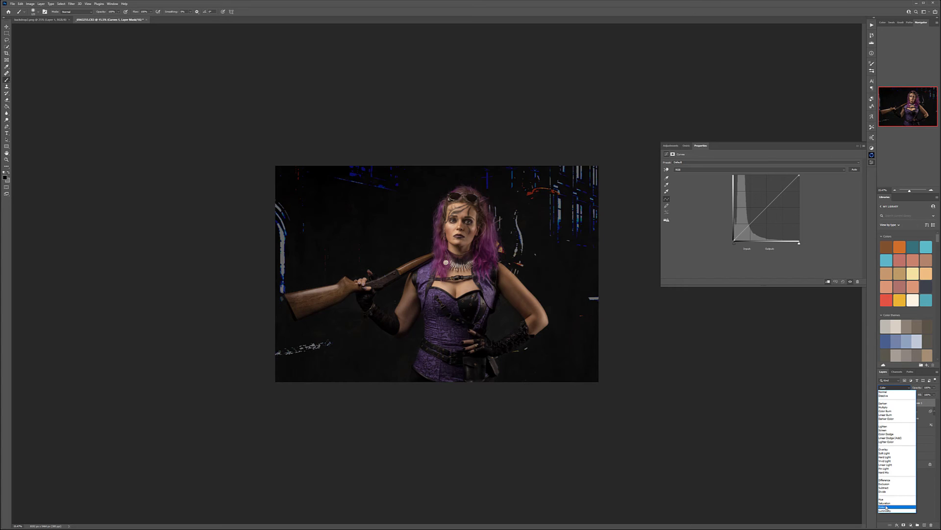
{"action": "left_click", "coordinate": [886, 507]}
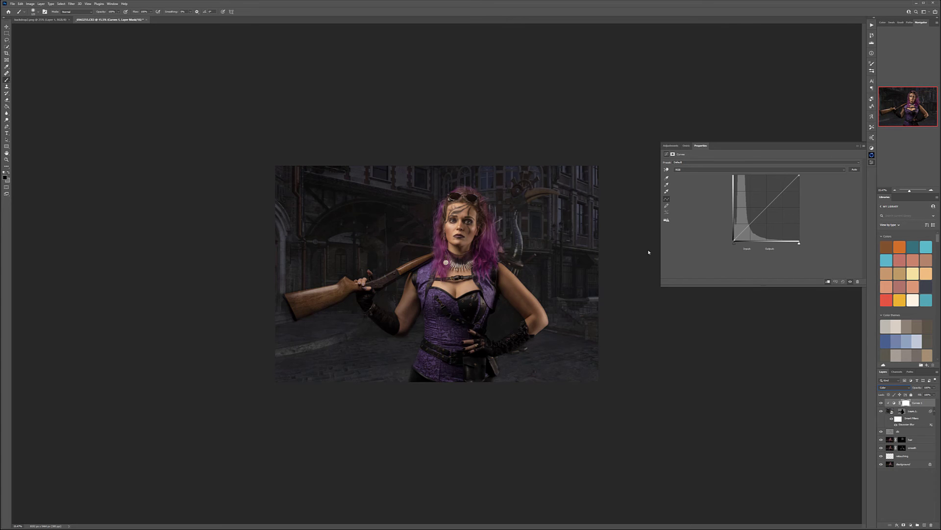
{"action": "left_click", "coordinate": [690, 170]}
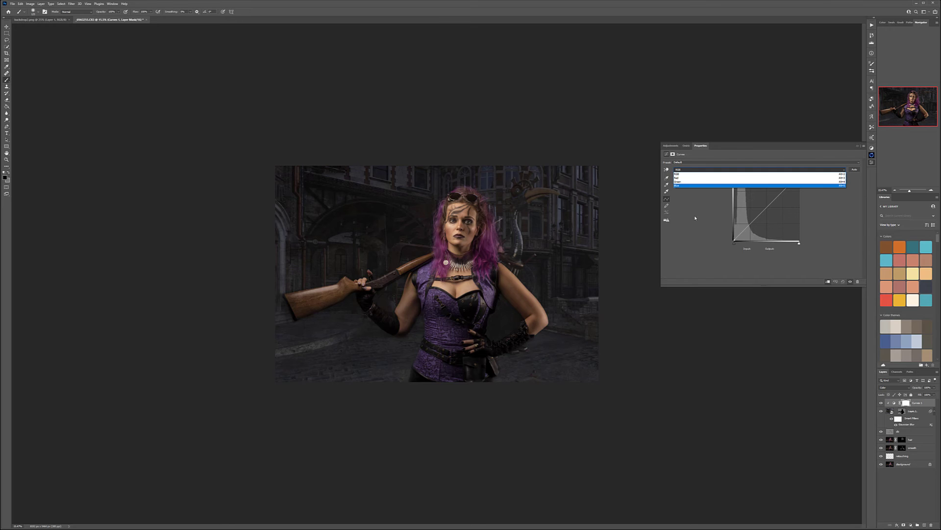
{"action": "left_click", "coordinate": [694, 185]}
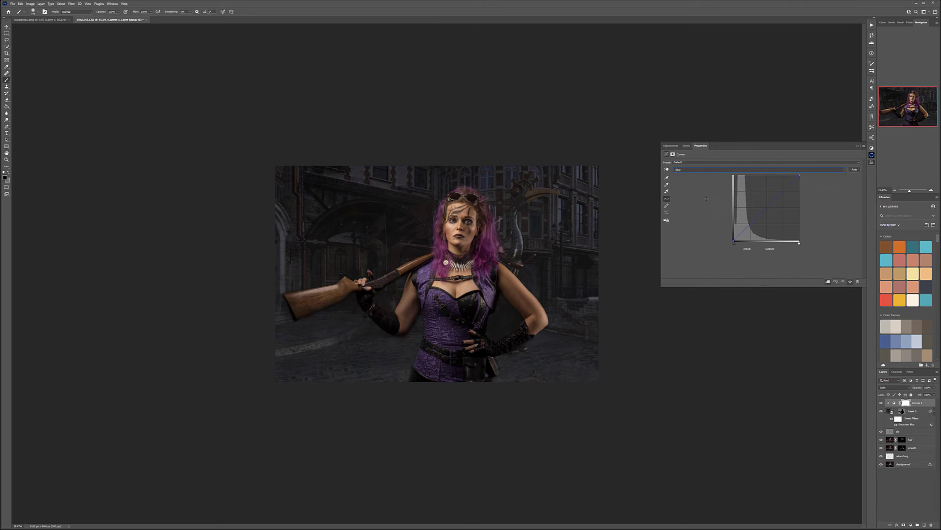
{"action": "mouse_move", "coordinate": [767, 209]}
{"action": "left_mouse_down"}
{"action": "mouse_move", "coordinate": [774, 215]}
{"action": "mouse_move", "coordinate": [769, 210]}
{"action": "left_mouse_up"}
{"action": "left_click_drag", "start_coordinate": [734, 241], "coordinate": [700, 244]}
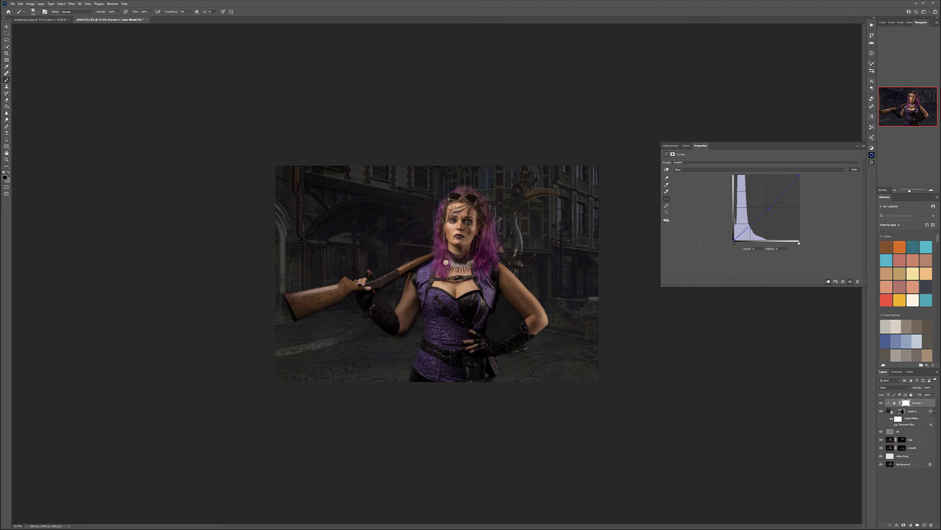
Fine-tune the Red channel's shadow end and lower midtones in the street's Curves adjustment
{"action": "left_click", "coordinate": [683, 169]}
{"action": "left_click", "coordinate": [683, 178]}
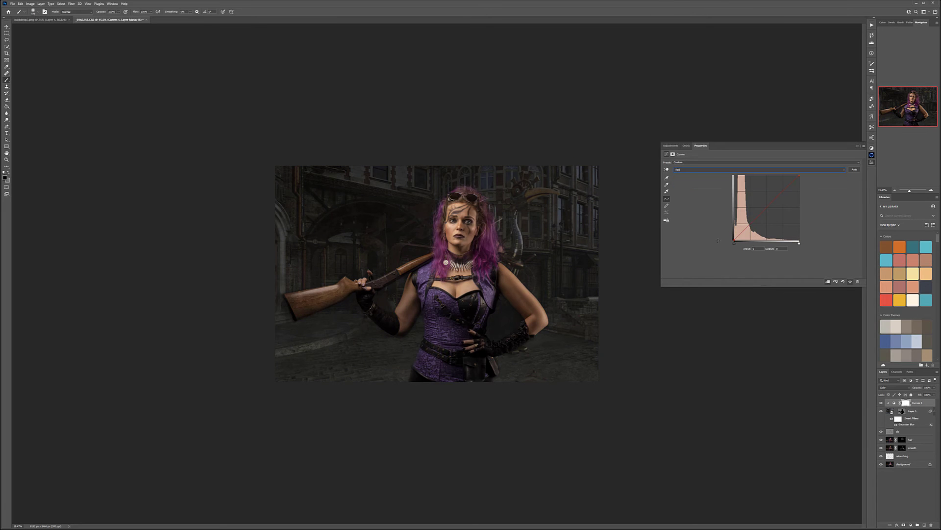
{"action": "mouse_move", "coordinate": [734, 240]}
{"action": "left_mouse_down"}
{"action": "mouse_move", "coordinate": [757, 216]}
{"action": "mouse_move", "coordinate": [729, 236]}
{"action": "mouse_move", "coordinate": [736, 240]}
{"action": "left_mouse_up"}
{"action": "left_click", "coordinate": [755, 222]}
Flip the street backdrop layer horizontally and inspect the shop sign beside the rifle up close
{"action": "left_click", "coordinate": [890, 412]}
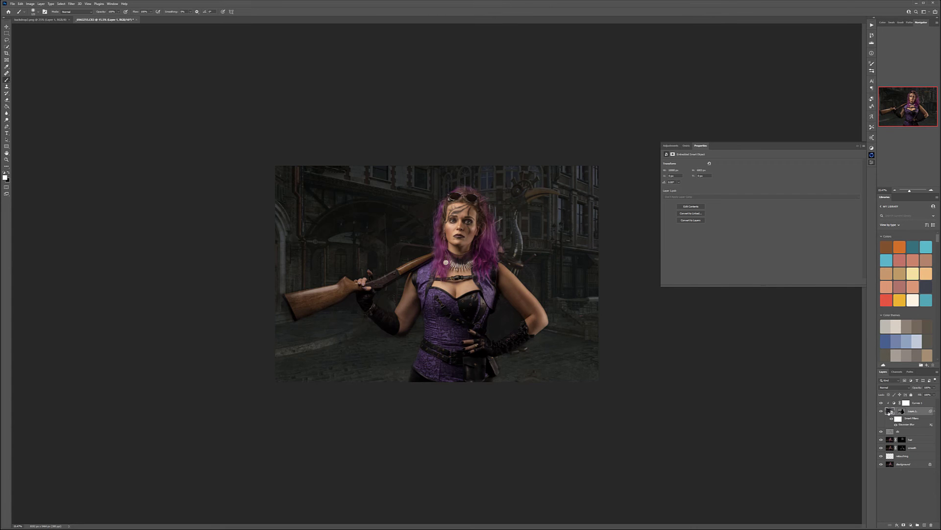
{"action": "left_click", "coordinate": [21, 4]}
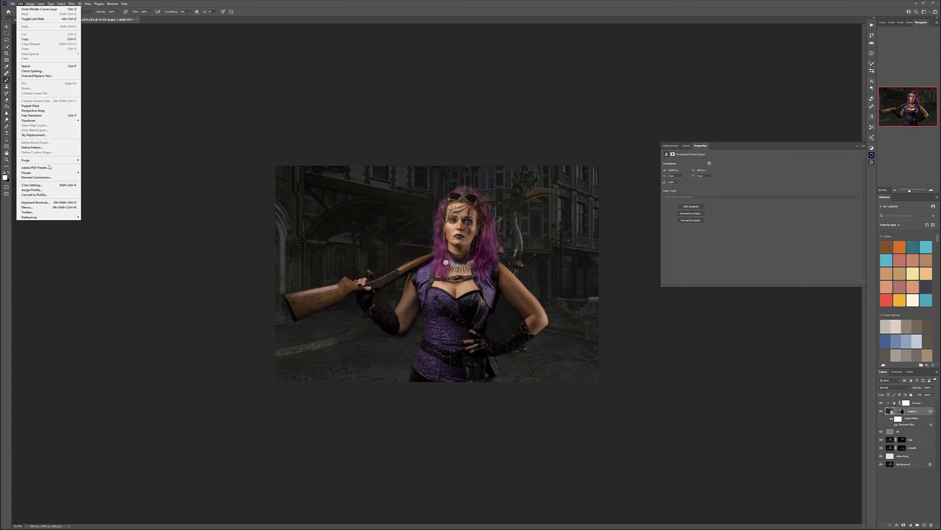
{"action": "mouse_move", "coordinate": [62, 121]}
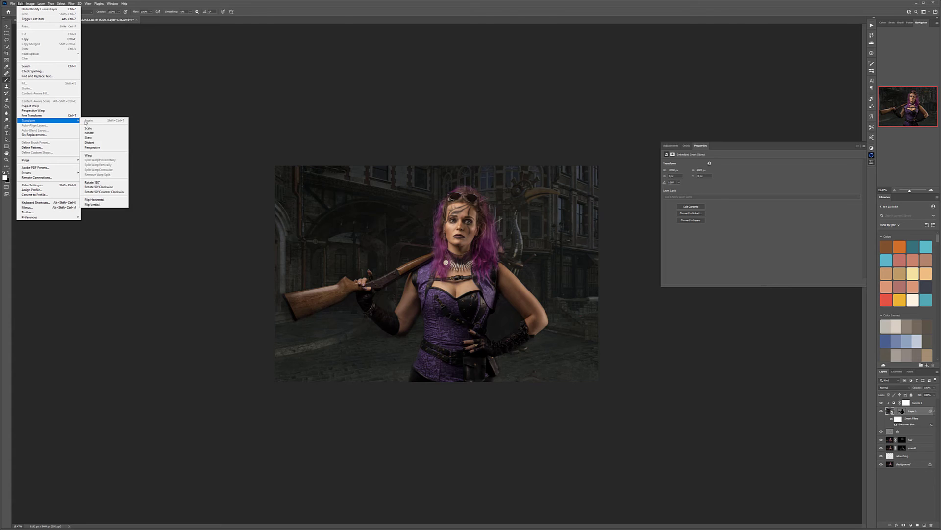
{"action": "left_click", "coordinate": [94, 199]}
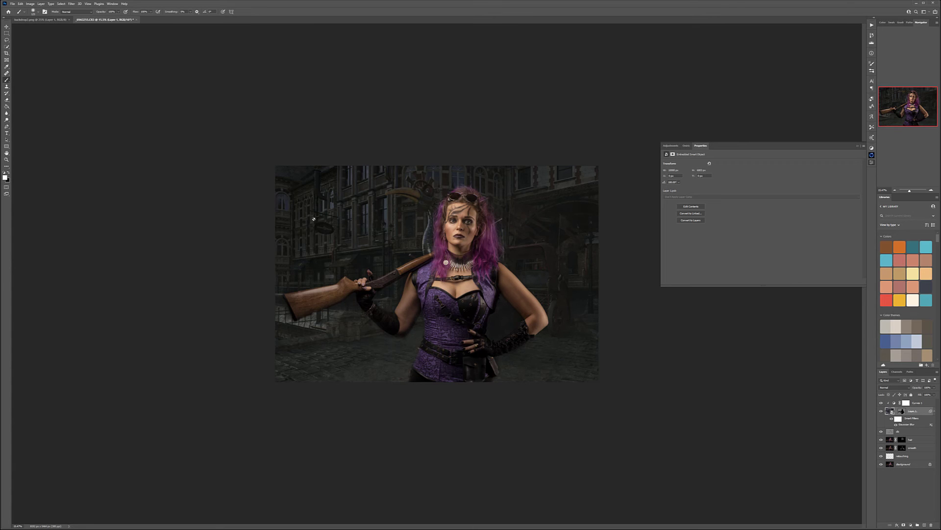
{"action": "scroll", "coordinate": [314, 216], "scroll_direction": "up", "scroll_amount": 10}
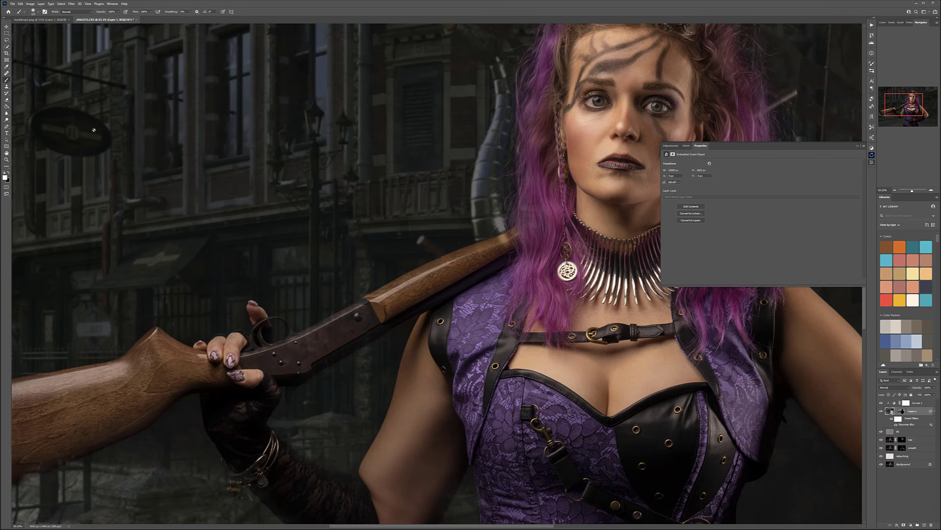
{"action": "scroll", "coordinate": [314, 298], "scroll_direction": "down", "scroll_amount": 10}
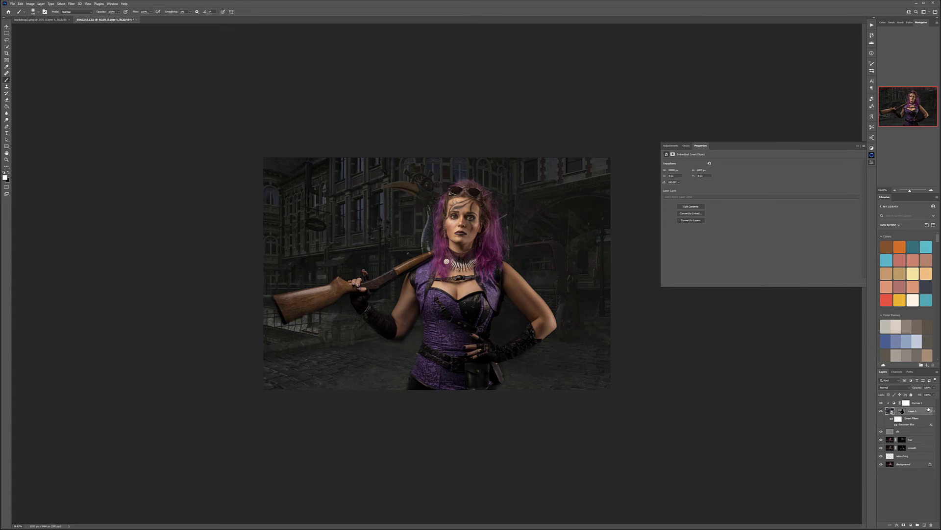
Add a new layer above the Curves layer, fill it with mid-gray, rename it and set its blend mode to Soft Light
{"action": "left_click", "coordinate": [933, 403]}
{"action": "left_click", "coordinate": [924, 524]}
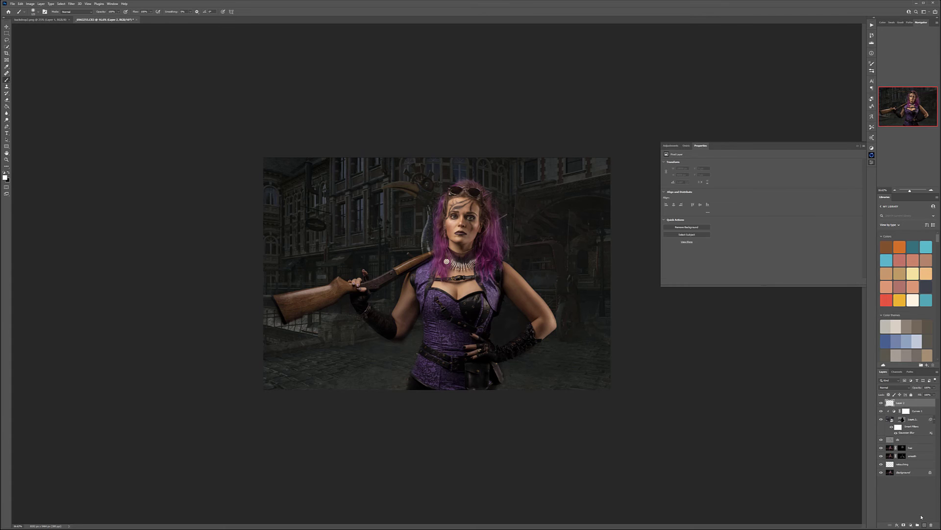
{"action": "key", "text": "shift+F5"}
{"action": "key", "text": "Return"}
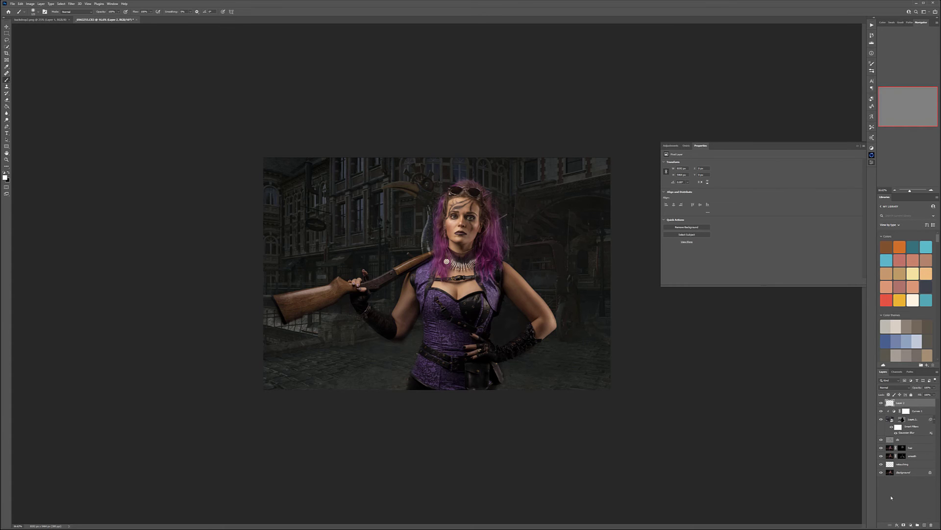
{"action": "double_click", "coordinate": [901, 403]}
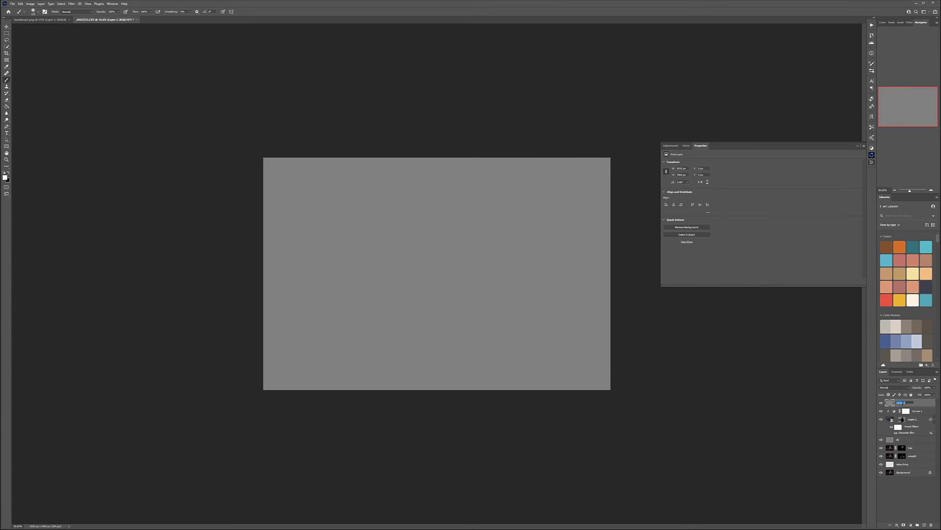
{"action": "type", "text": "ddb"}
{"action": "key", "text": "Return"}
{"action": "left_click", "coordinate": [908, 387]}
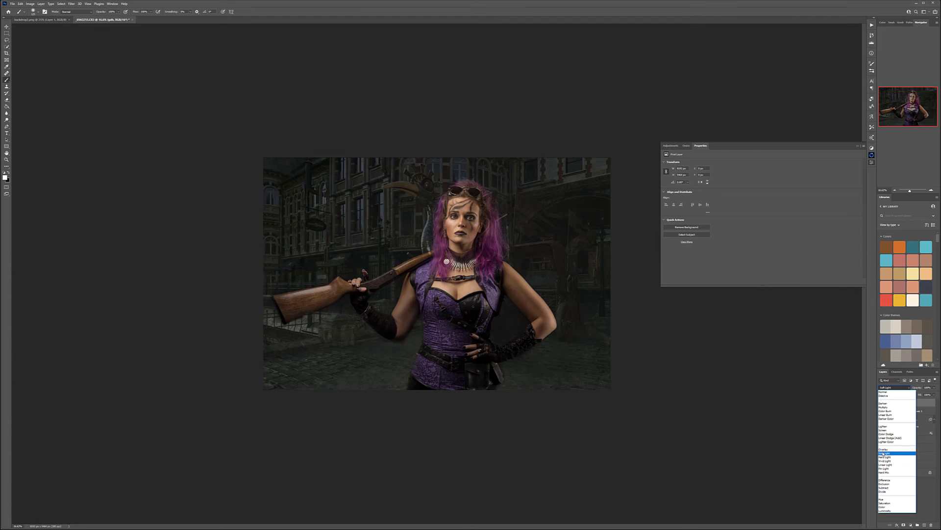
{"action": "left_click", "coordinate": [893, 453]}
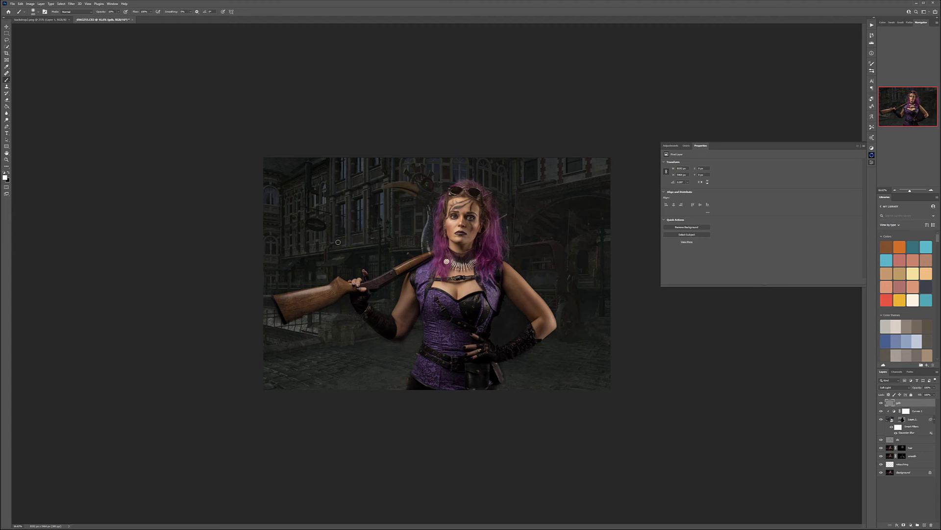
Burn the lower and outer areas of the picture with large black brush strokes on the gray Soft Light layer
{"action": "key", "text": "bracketright"}
{"action": "key", "text": "bracketright"}
{"action": "key", "text": "x"}
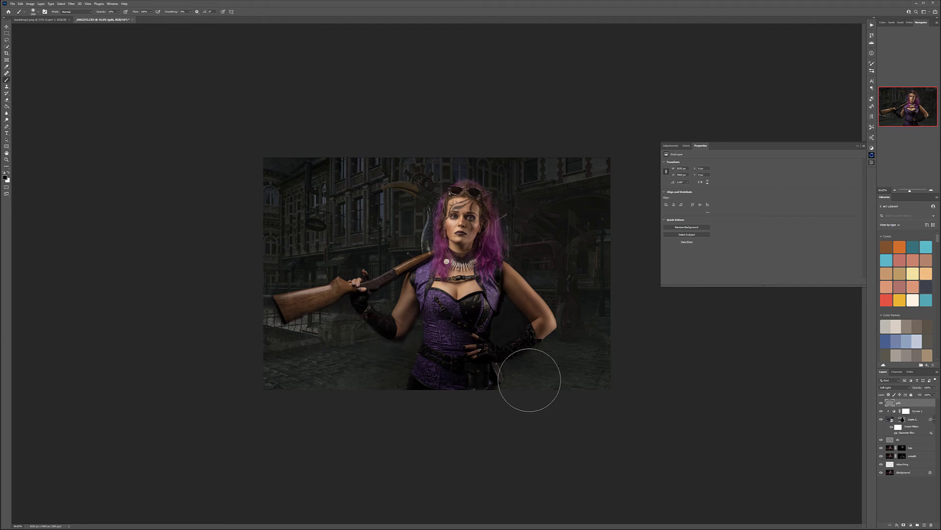
{"action": "mouse_move", "coordinate": [580, 332]}
{"action": "left_mouse_down"}
{"action": "mouse_move", "coordinate": [544, 173]}
{"action": "mouse_move", "coordinate": [588, 295]}
{"action": "mouse_move", "coordinate": [550, 194]}
{"action": "mouse_move", "coordinate": [601, 300]}
{"action": "left_mouse_up"}
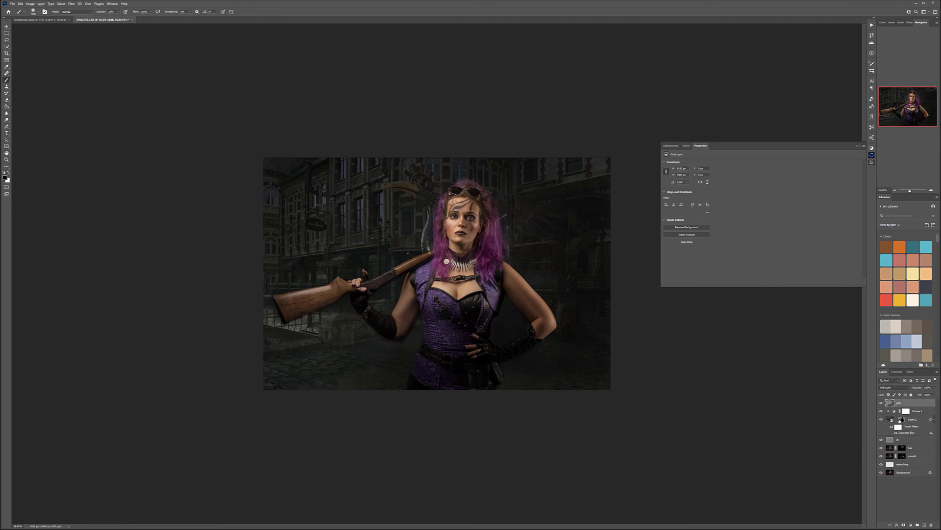
Reveal the street in the gap between the torso and the hand-on-hip arm by painting the street mask lighter with a smaller brush
{"action": "left_click", "coordinate": [901, 419]}
{"action": "scroll", "coordinate": [437, 273], "scroll_direction": "up", "scroll_amount": 2}
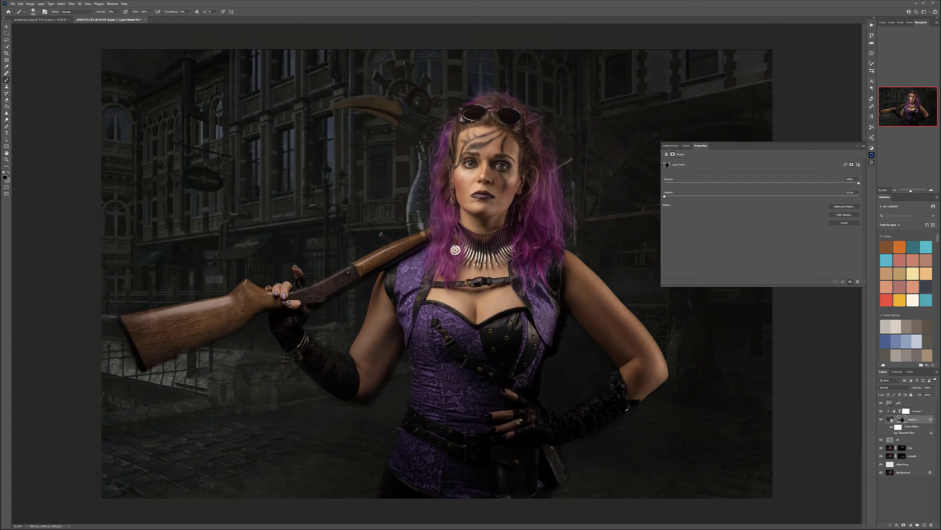
{"action": "scroll", "coordinate": [509, 325], "scroll_direction": "up", "scroll_amount": 5}
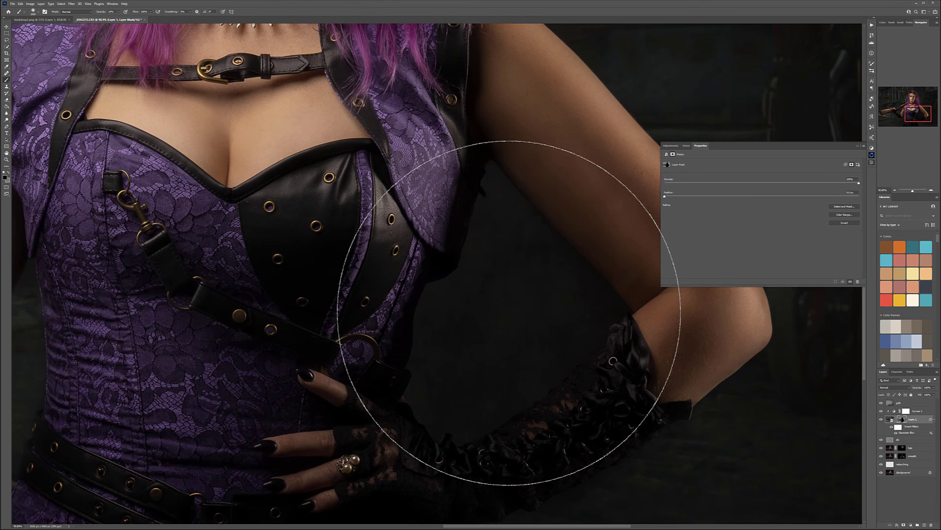
{"action": "key", "text": "bracketleft"}
{"action": "key", "text": "bracketleft"}
{"action": "key", "text": "bracketleft"}
{"action": "key", "text": "bracketleft"}
{"action": "key", "text": "bracketleft"}
{"action": "key", "text": "bracketleft"}
{"action": "key", "text": "bracketleft"}
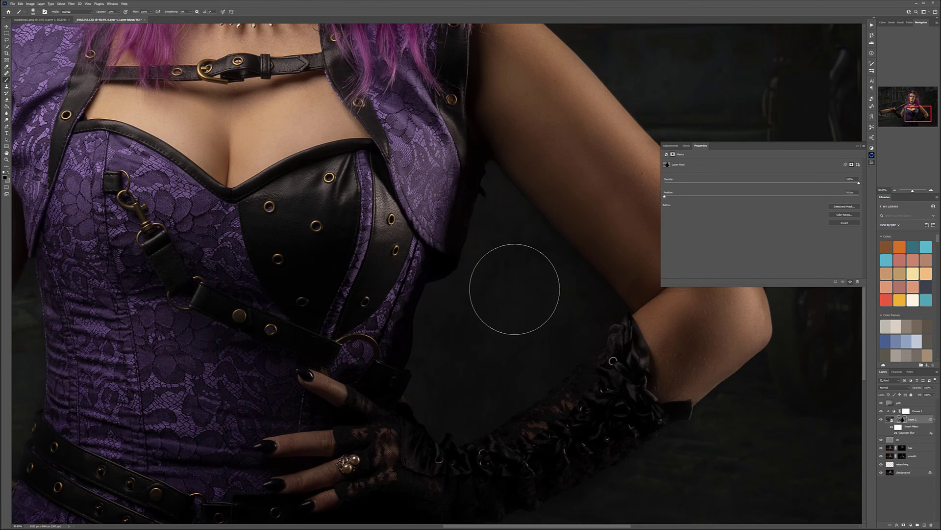
{"action": "key", "text": "x"}
{"action": "key", "text": "bracketleft"}
{"action": "key", "text": "bracketleft"}
{"action": "key", "text": "bracketleft"}
{"action": "key", "text": "bracketleft"}
{"action": "key", "text": "bracketleft"}
{"action": "key", "text": "bracketleft"}
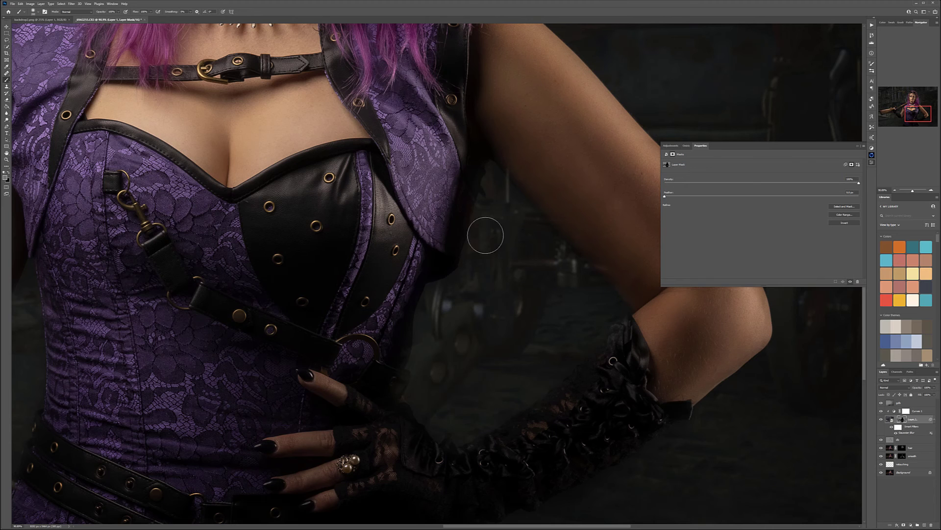
Clean up the edges of the corset, lace glove and inner arm around the gap by painting black on the street mask
{"action": "scroll", "coordinate": [387, 422], "scroll_direction": "up", "scroll_amount": 4}
{"action": "key", "text": "bracketleft"}
{"action": "key", "text": "bracketleft"}
{"action": "key", "text": "bracketleft"}
{"action": "key", "text": "bracketleft"}
{"action": "key", "text": "bracketleft"}
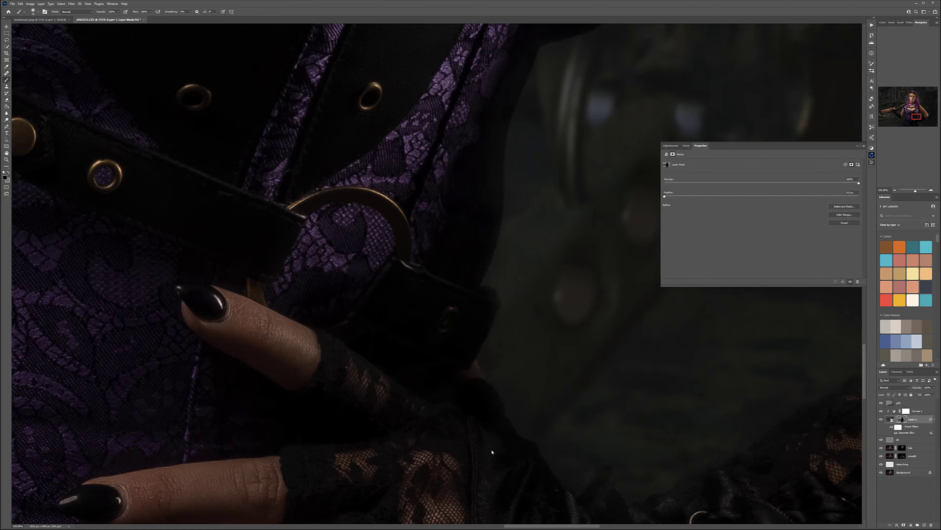
{"action": "left_click_drag", "start_coordinate": [723, 443], "coordinate": [228, 371]}
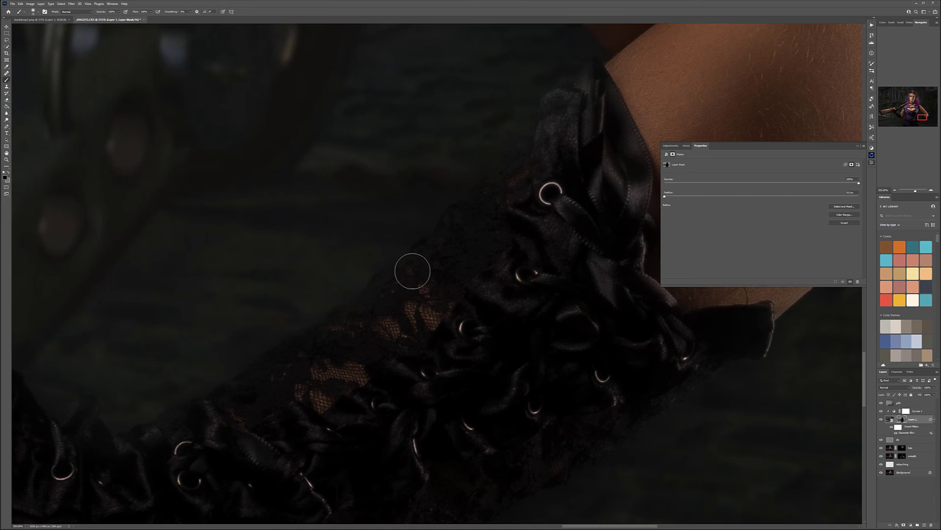
{"action": "left_click_drag", "start_coordinate": [544, 193], "coordinate": [533, 456]}
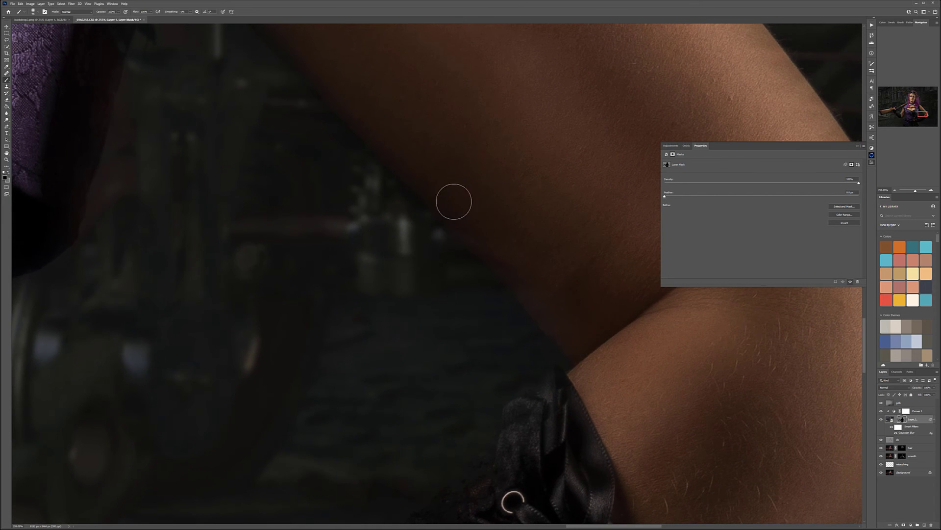
{"action": "left_click_drag", "start_coordinate": [472, 187], "coordinate": [684, 422]}
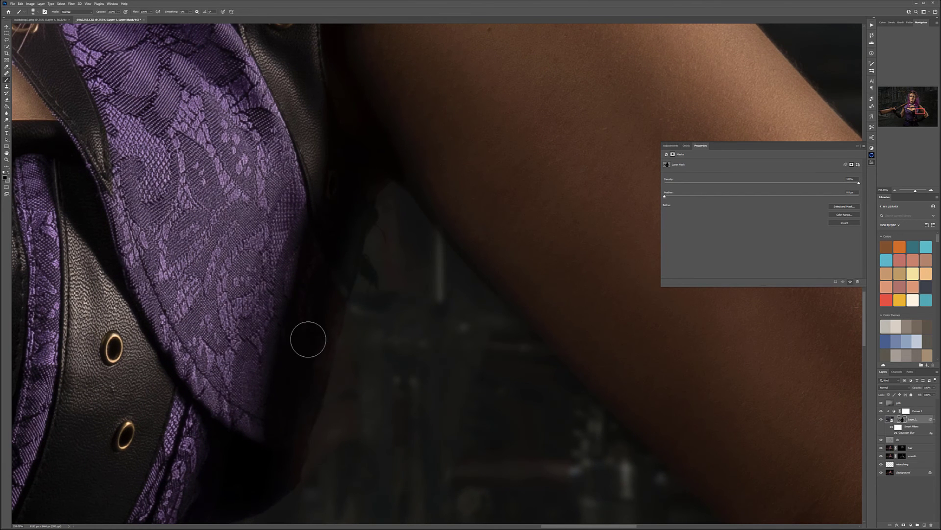
{"action": "scroll", "coordinate": [307, 339], "scroll_direction": "down", "scroll_amount": 15}
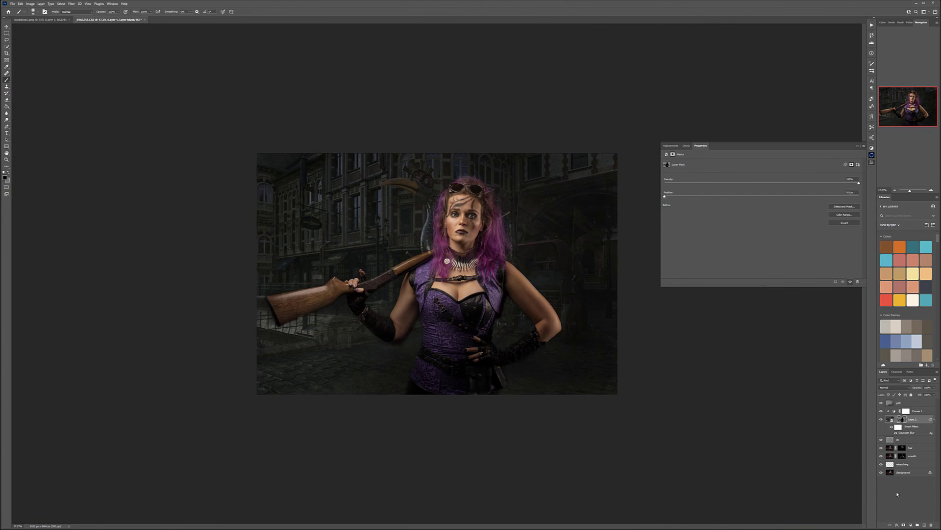
Darken the outer street areas with black and brighten the backdrop around the woman with white on the gray Soft Light layer
{"action": "left_click", "coordinate": [894, 403]}
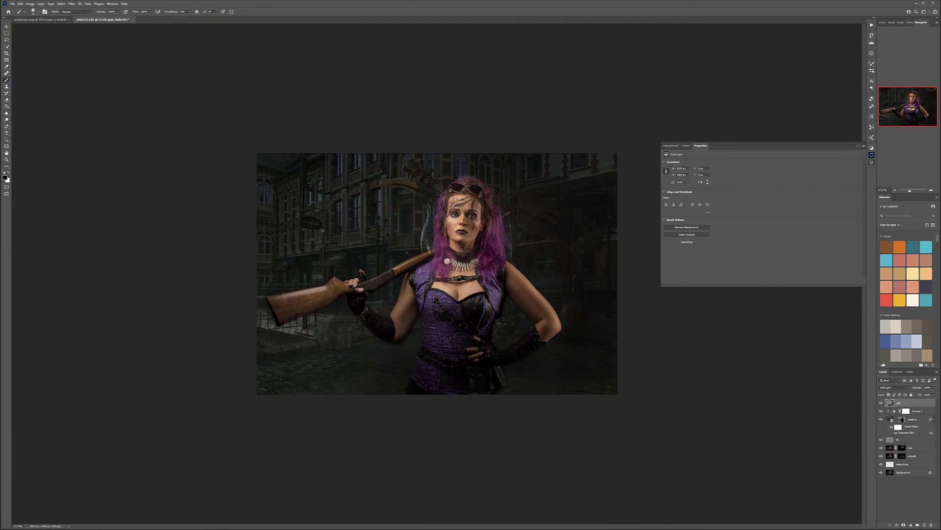
{"action": "key", "text": "x"}
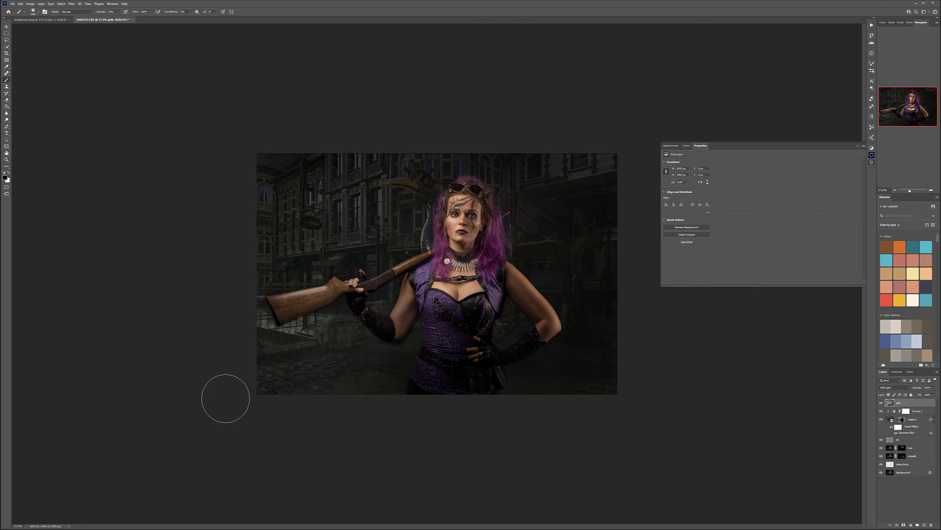
{"action": "left_click", "coordinate": [8, 172]}
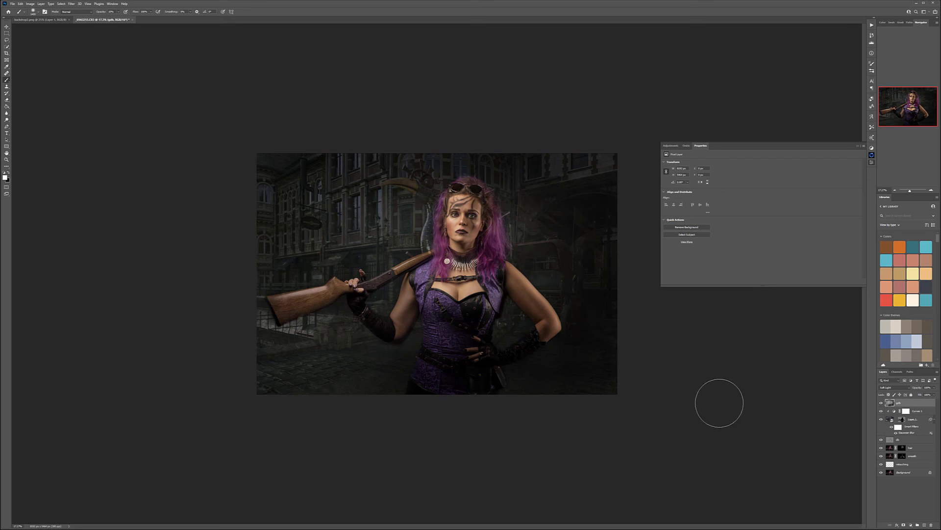
{"action": "left_click", "coordinate": [890, 420]}
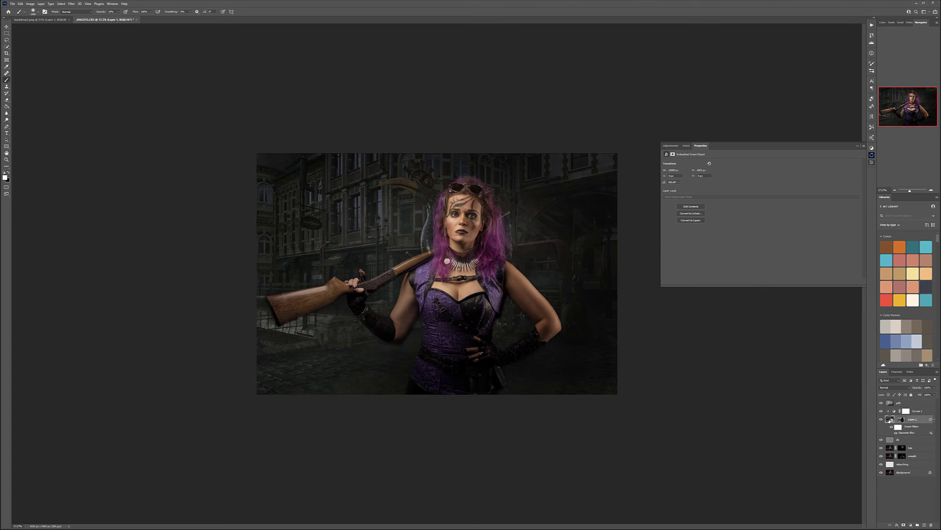
{"action": "left_click", "coordinate": [73, 4]}
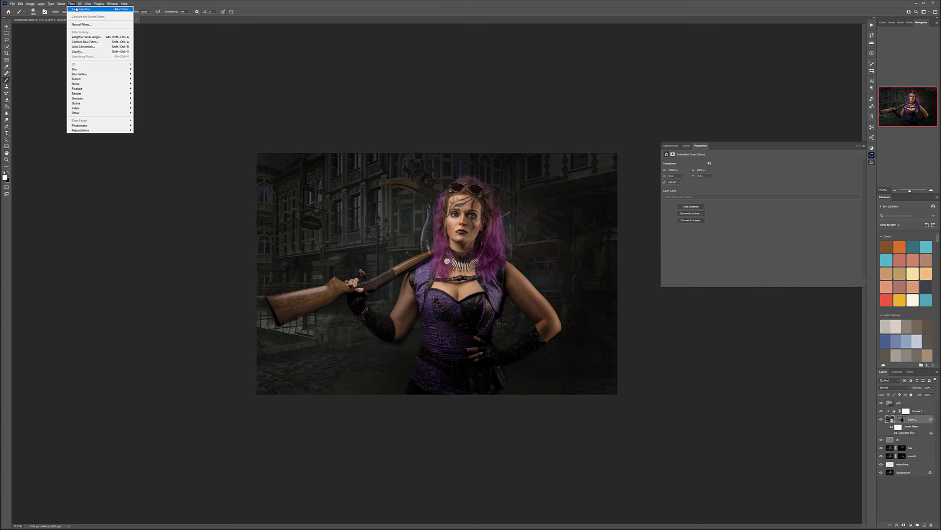
Add a new layer named grain above the street's Curves adjustment and fill it with gray
{"action": "mouse_move", "coordinate": [131, 79]}
{"action": "mouse_move", "coordinate": [126, 104]}
{"action": "left_click", "coordinate": [926, 411]}
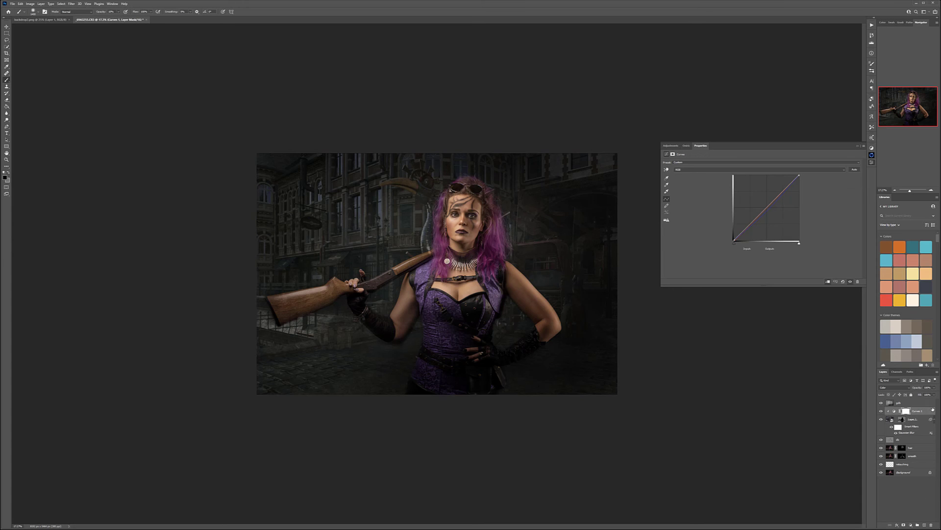
{"action": "left_click", "coordinate": [924, 524]}
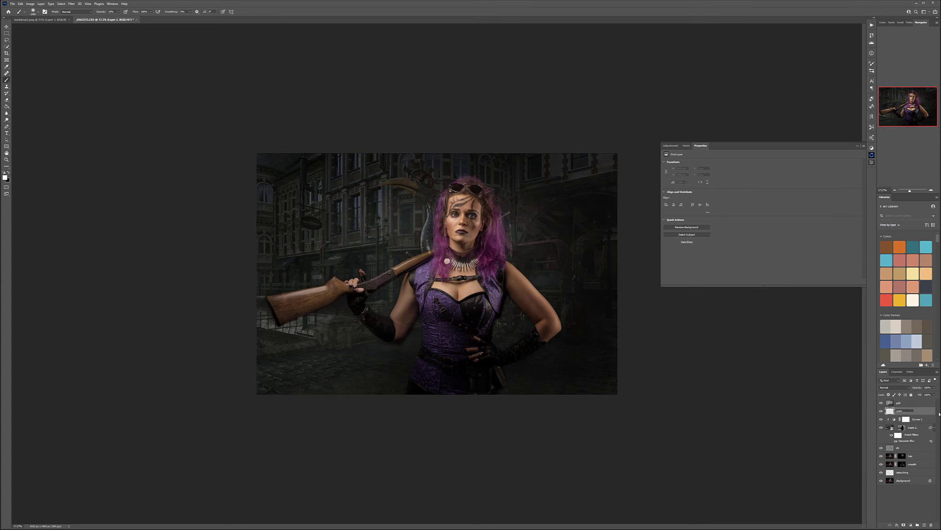
{"action": "key", "text": "Return"}
{"action": "key", "text": "shift+F5"}
{"action": "key", "text": "Return"}
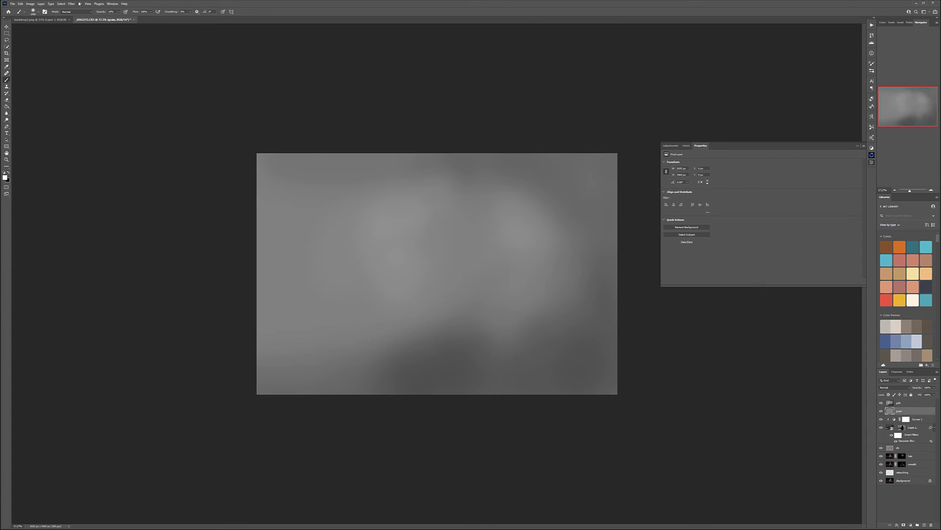
Apply Add Noise to the grain layer with Uniform distribution and Monochromatic enabled
{"action": "left_click", "coordinate": [68, 4]}
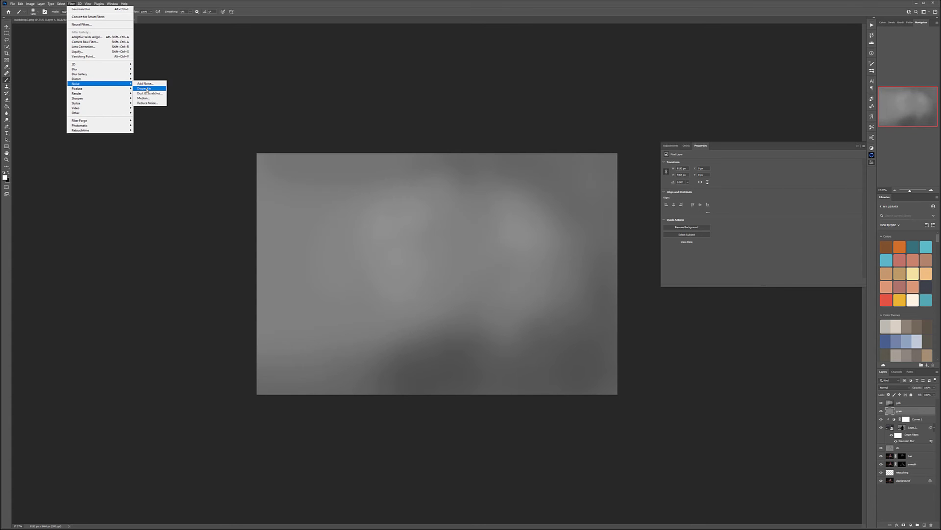
{"action": "left_click", "coordinate": [147, 84]}
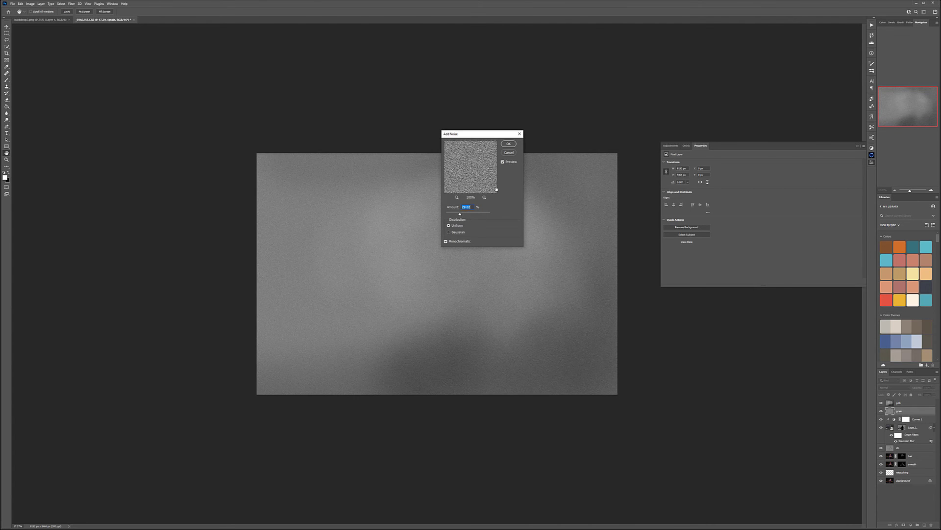
{"action": "left_click", "coordinate": [508, 143]}
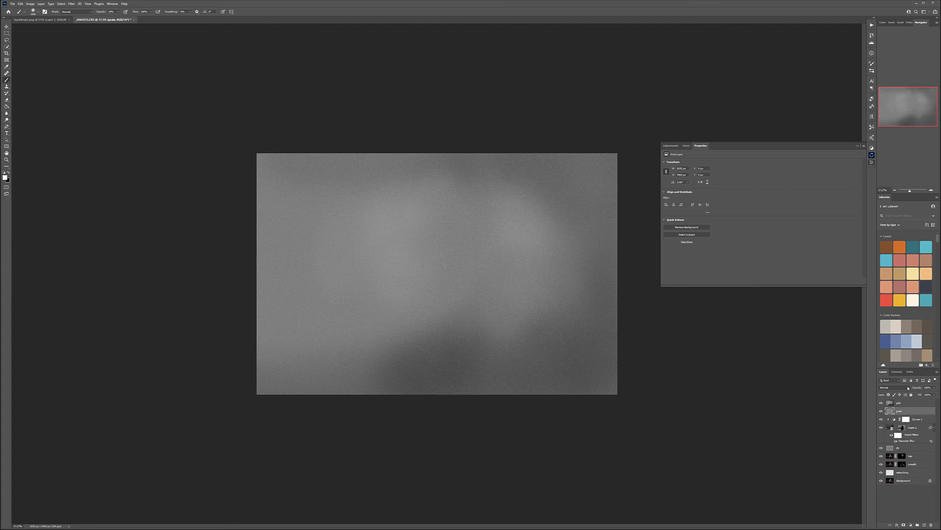
Blend the grain layer in Soft Light at about 50% opacity and check the grain up close on the woman
{"action": "left_click", "coordinate": [908, 387]}
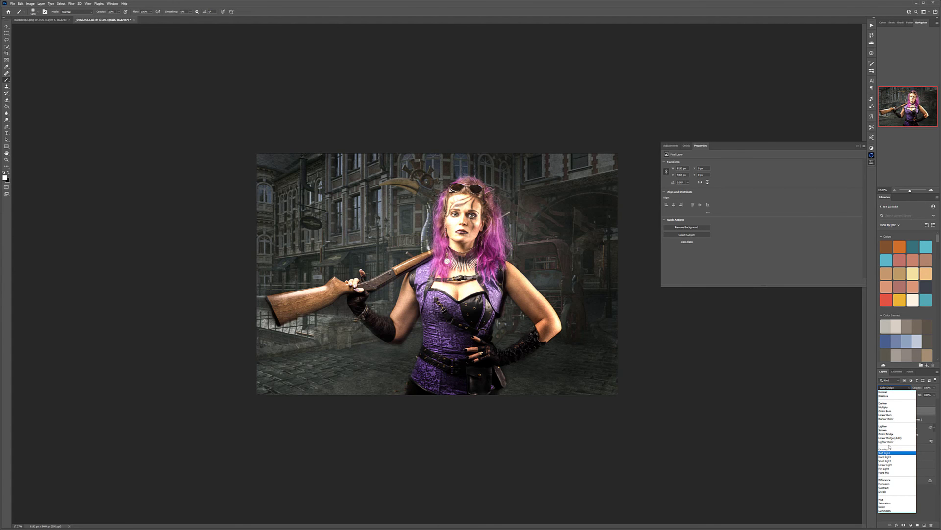
{"action": "left_click", "coordinate": [884, 452]}
{"action": "left_click", "coordinate": [935, 388]}
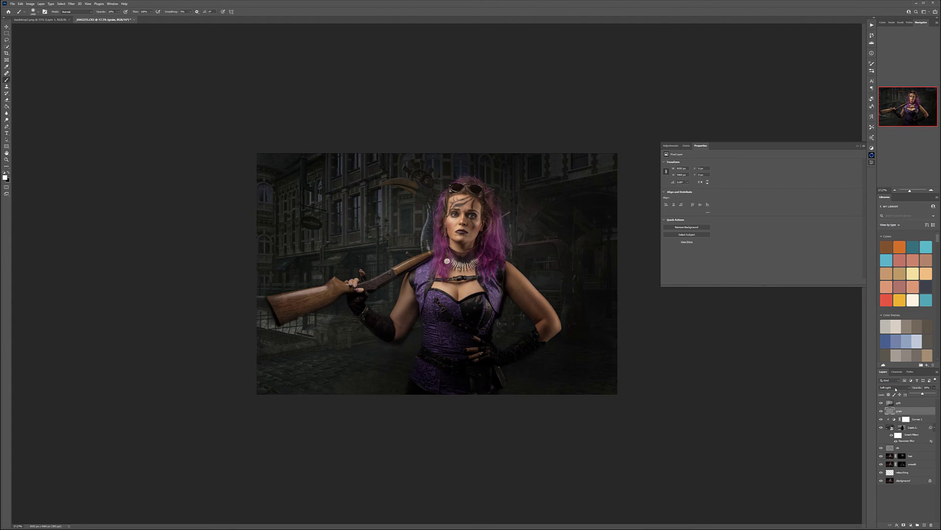
{"action": "left_click", "coordinate": [6, 26]}
{"action": "scroll", "coordinate": [455, 267], "scroll_direction": "up", "scroll_amount": 9}
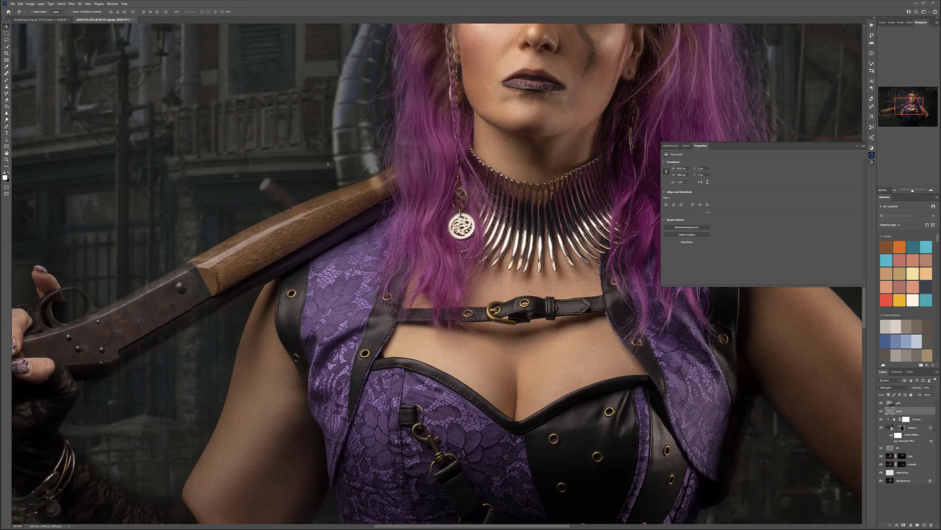
{"action": "scroll", "coordinate": [241, 290], "scroll_direction": "down", "scroll_amount": 9}
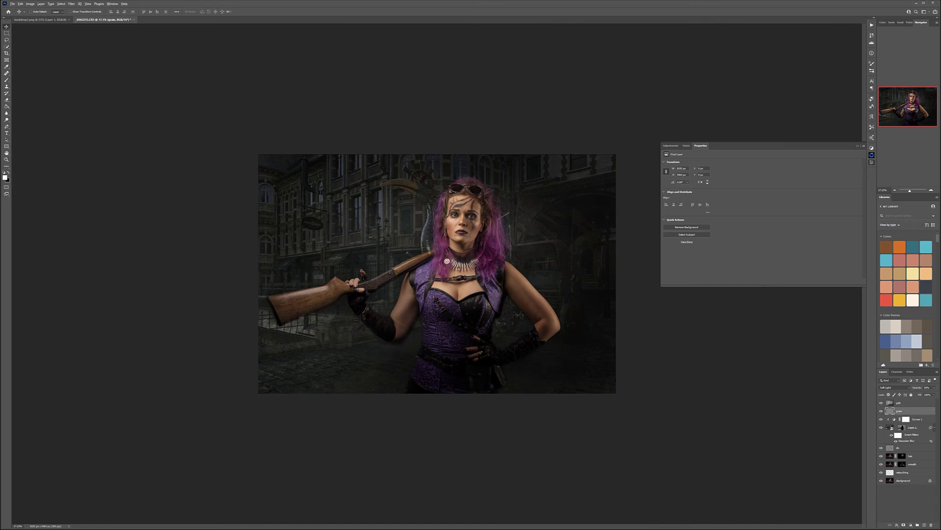
{"action": "scroll", "coordinate": [518, 314], "scroll_direction": "down", "scroll_amount": 4}
{"action": "scroll", "coordinate": [829, 491], "scroll_direction": "up", "scroll_amount": 2}
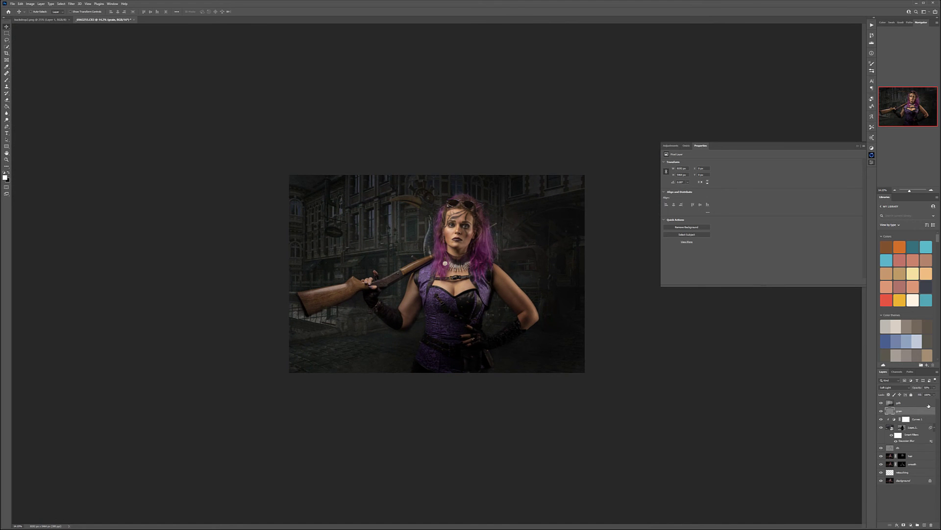
Shift the street image leftward behind the woman on its smart object layer, leaving its mask in place
{"action": "left_click", "coordinate": [928, 404]}
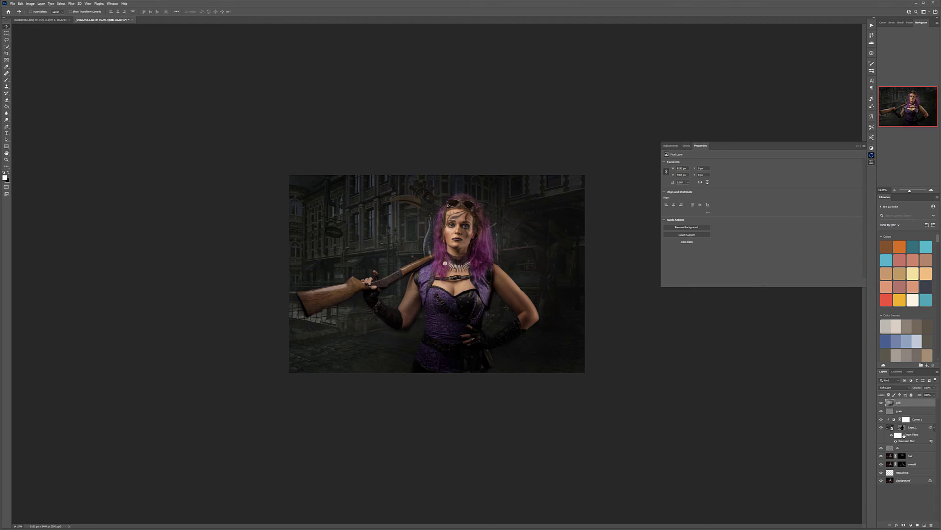
{"action": "left_click", "coordinate": [904, 428]}
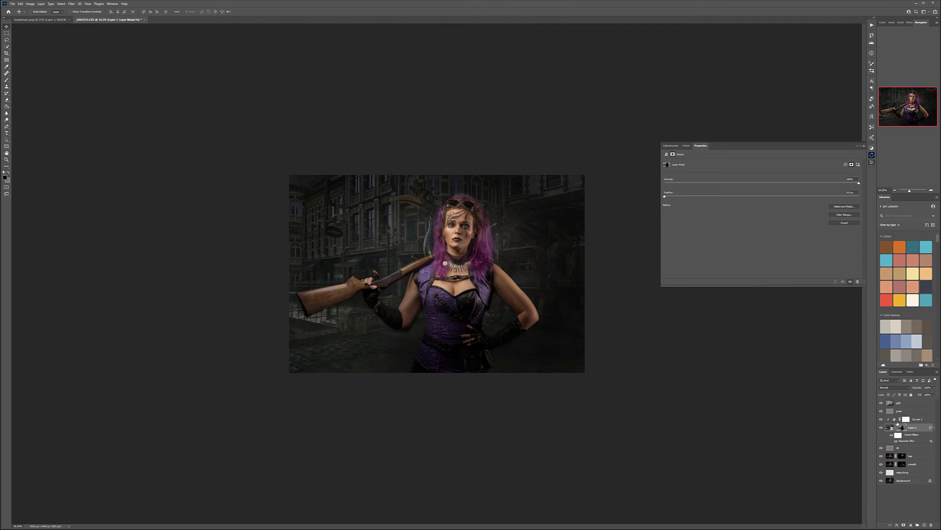
{"action": "left_click", "coordinate": [891, 427]}
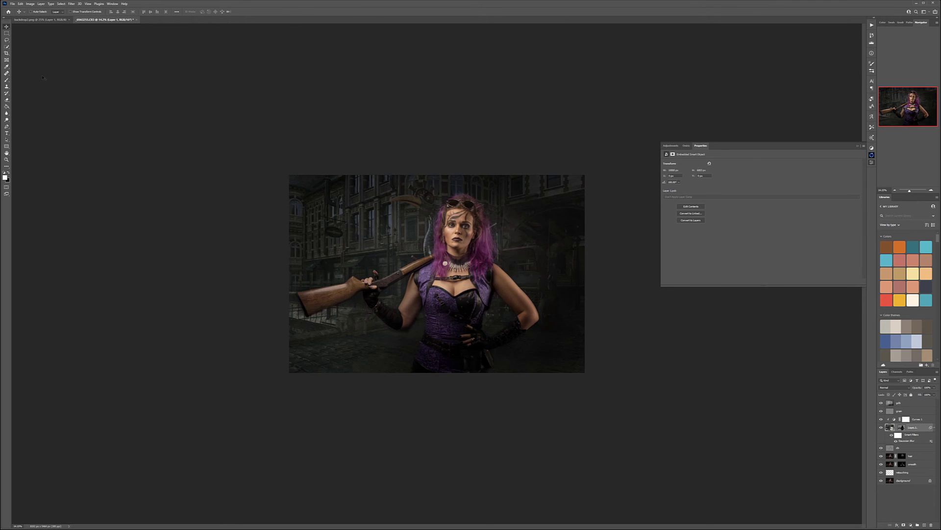
{"action": "left_click_drag", "start_coordinate": [573, 244], "coordinate": [500, 249]}
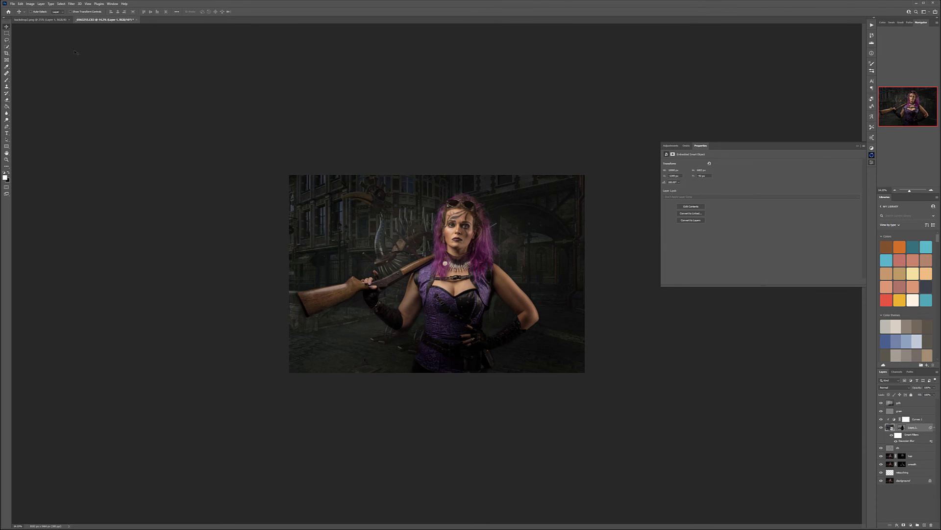
Extend the canvas beyond the picture's left edge with the Crop tool
{"action": "key", "text": "c"}
{"action": "mouse_move", "coordinate": [288, 276]}
{"action": "left_mouse_down"}
{"action": "mouse_move", "coordinate": [265, 275]}
{"action": "mouse_move", "coordinate": [278, 274]}
{"action": "left_mouse_up"}
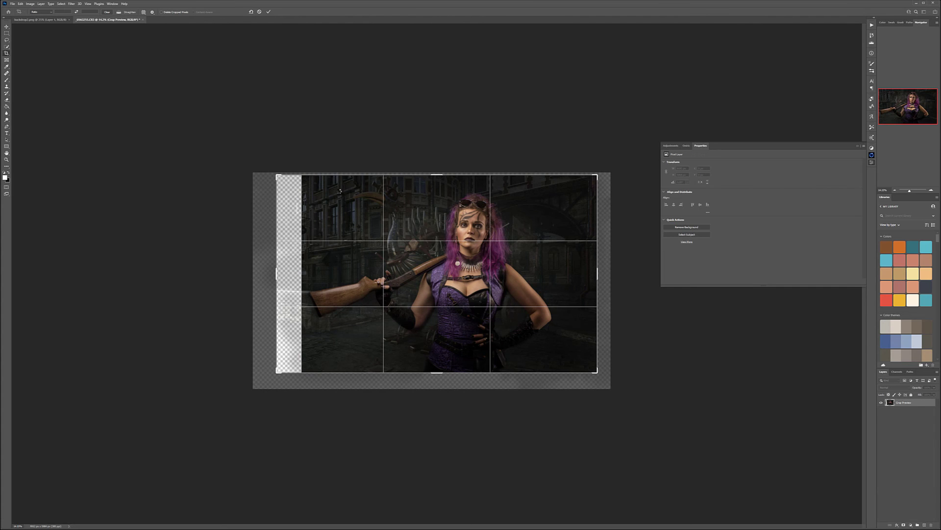
{"action": "key", "text": "Return"}
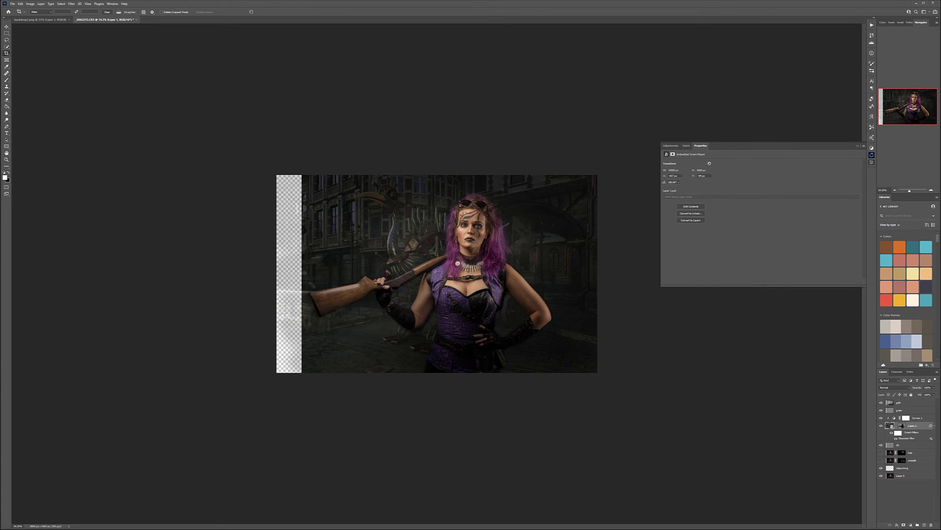
Hide the base, retouching and street layers and toggle the top Soft Light layer to examine which layers cover the added strip
{"action": "left_click", "coordinate": [881, 475]}
{"action": "left_click", "coordinate": [882, 468]}
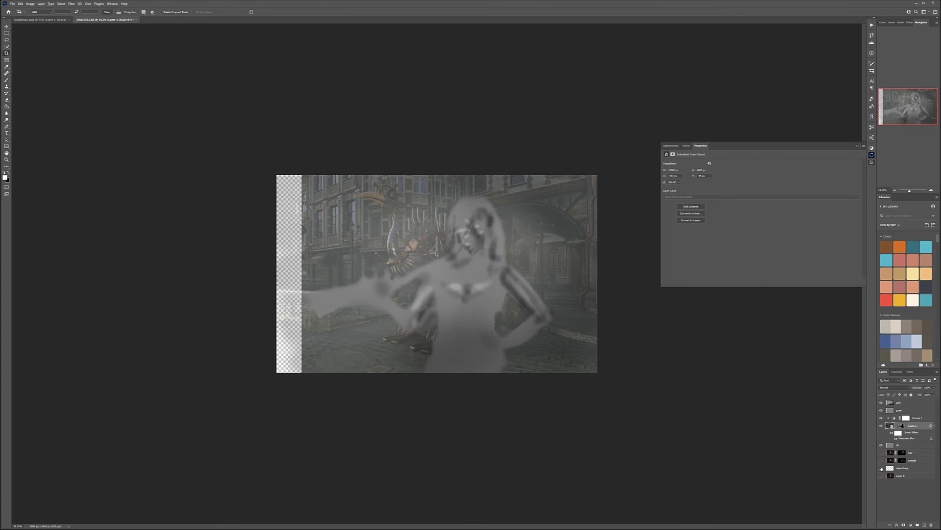
{"action": "left_click", "coordinate": [882, 426]}
{"action": "left_click", "coordinate": [882, 426]}
{"action": "left_click", "coordinate": [881, 427]}
{"action": "left_click", "coordinate": [882, 403]}
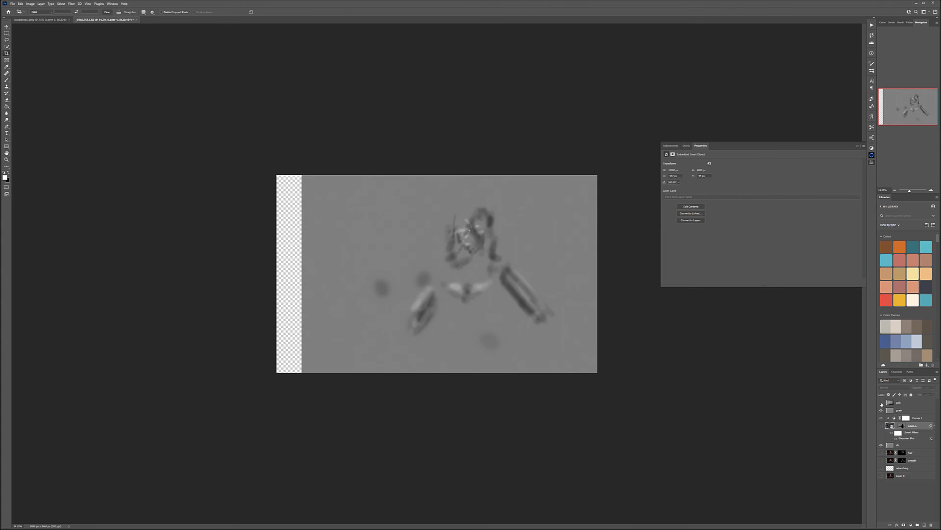
{"action": "left_click", "coordinate": [881, 403]}
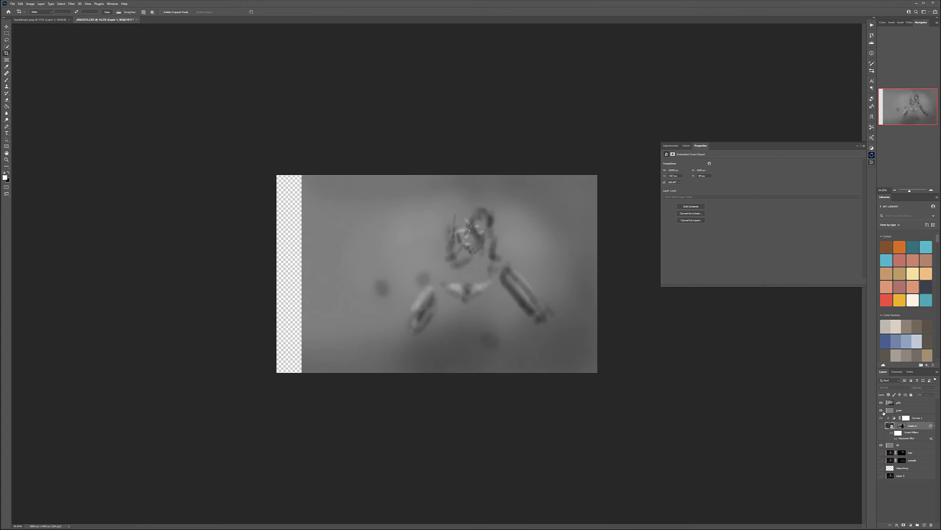
Stretch the grain layer with Free Transform to the left edge of the extended canvas
{"action": "left_click", "coordinate": [892, 411]}
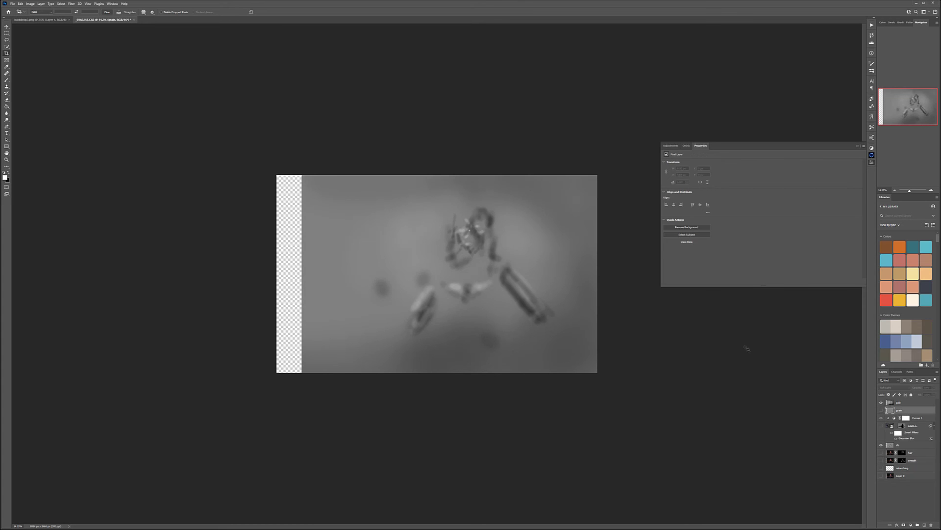
{"action": "left_click", "coordinate": [882, 410]}
{"action": "key", "text": "ctrl+t"}
{"action": "left_click_drag", "start_coordinate": [300, 273], "coordinate": [277, 270]}
{"action": "key", "text": "Return"}
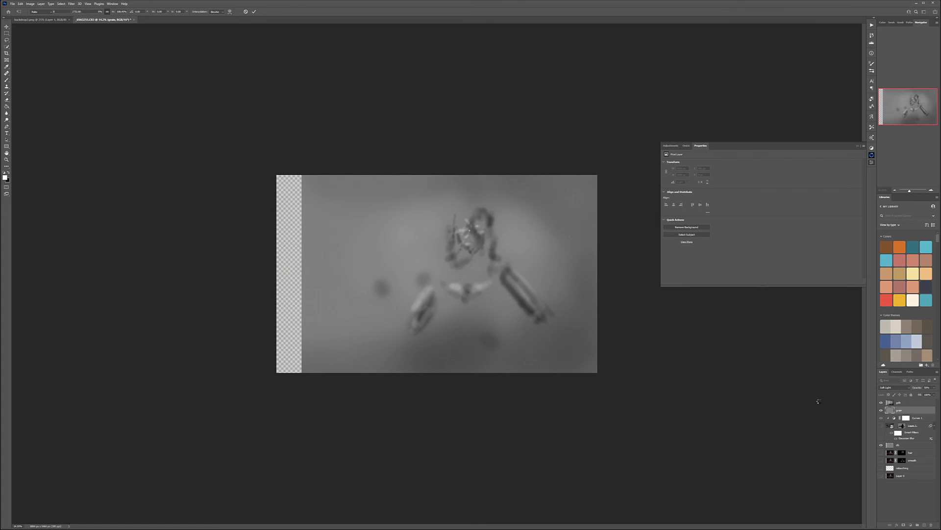
{"action": "key", "text": "c"}
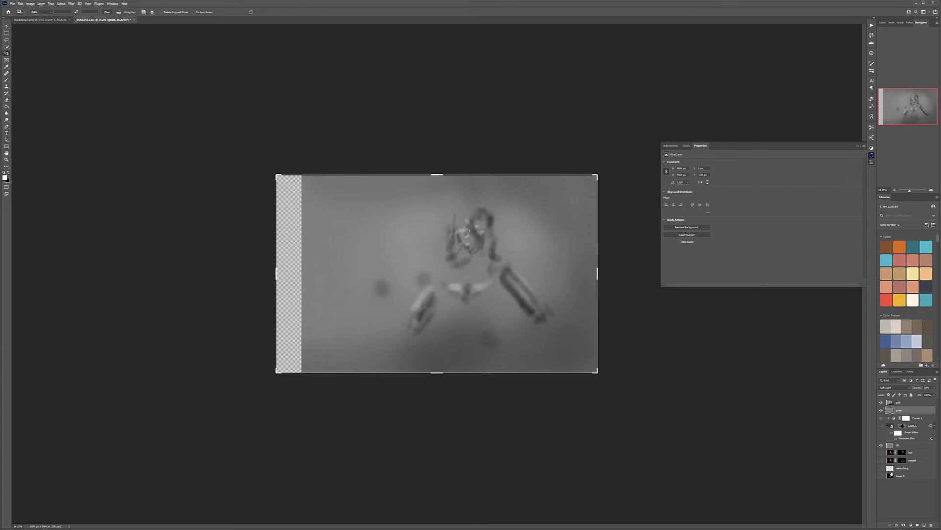
Show the hair, smooth, retouching and Layer 0 layers again and nudge the grain layer slightly to the right
{"action": "left_click", "coordinate": [881, 452]}
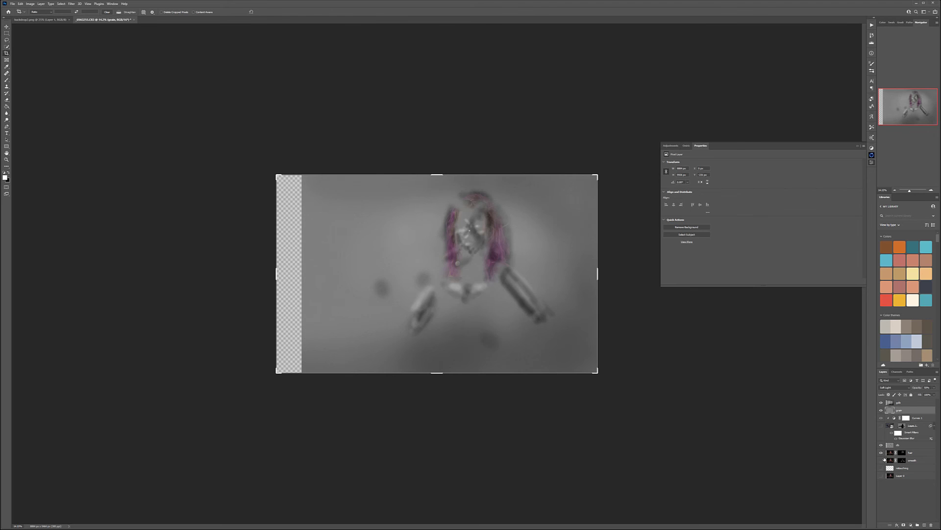
{"action": "left_click", "coordinate": [882, 460]}
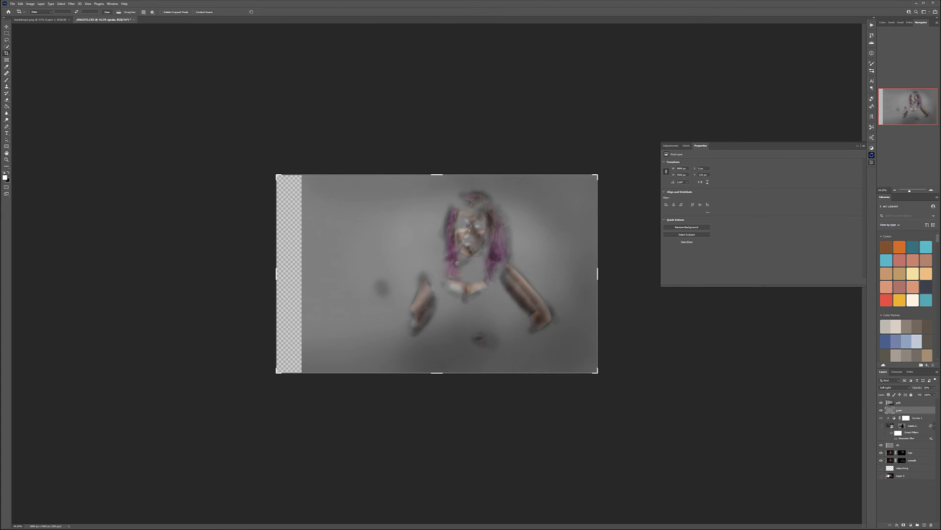
{"action": "left_click", "coordinate": [882, 468]}
{"action": "left_click", "coordinate": [882, 475]}
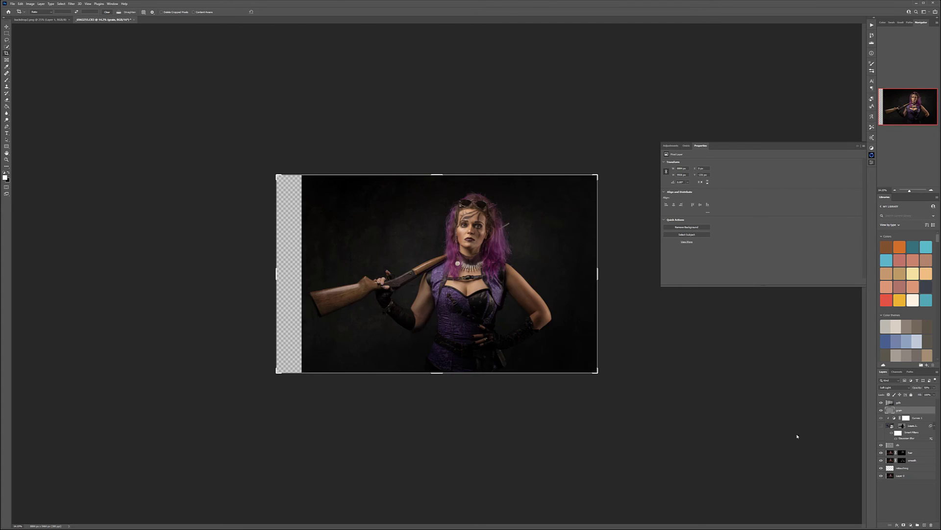
{"action": "scroll", "coordinate": [300, 265], "scroll_direction": "up", "scroll_amount": 4}
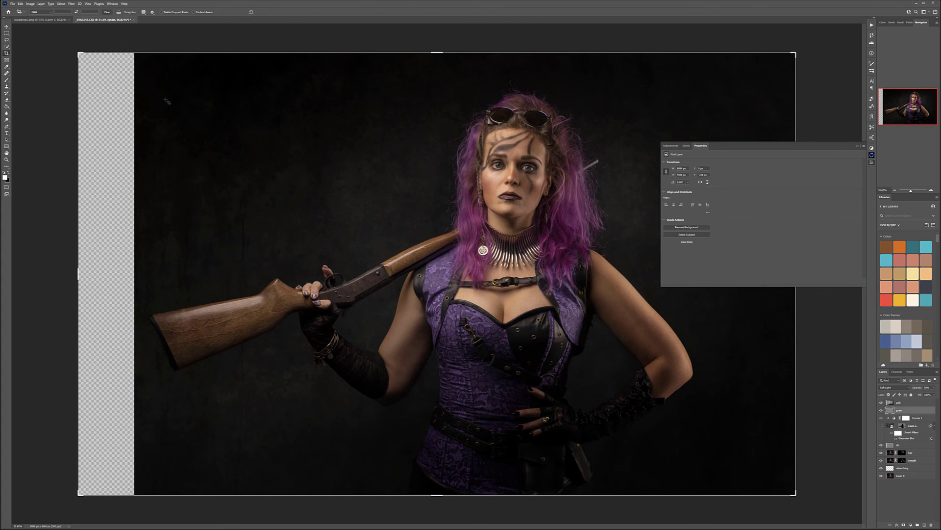
{"action": "scroll", "coordinate": [140, 166], "scroll_direction": "down", "scroll_amount": 2}
{"action": "scroll", "coordinate": [140, 166], "scroll_direction": "down", "scroll_amount": 1}
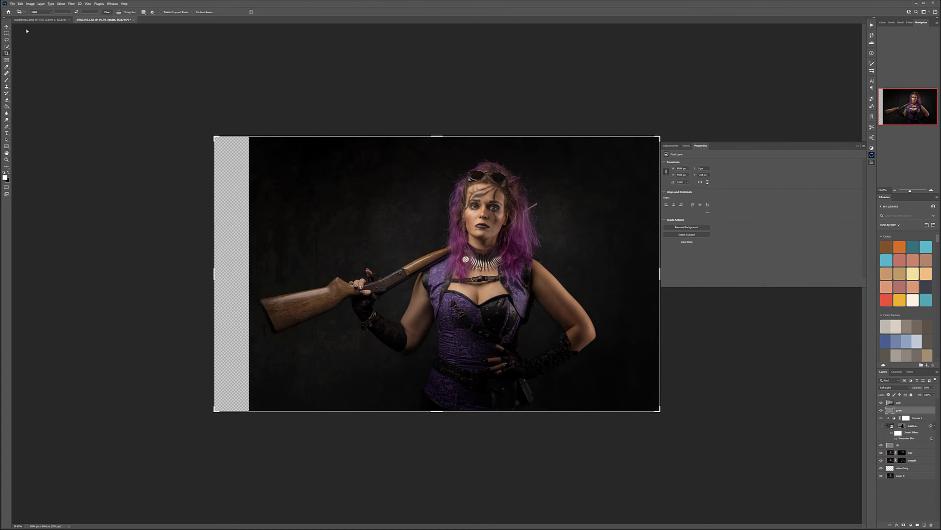
{"action": "left_click", "coordinate": [7, 27]}
{"action": "left_click_drag", "start_coordinate": [256, 136], "coordinate": [262, 142]}
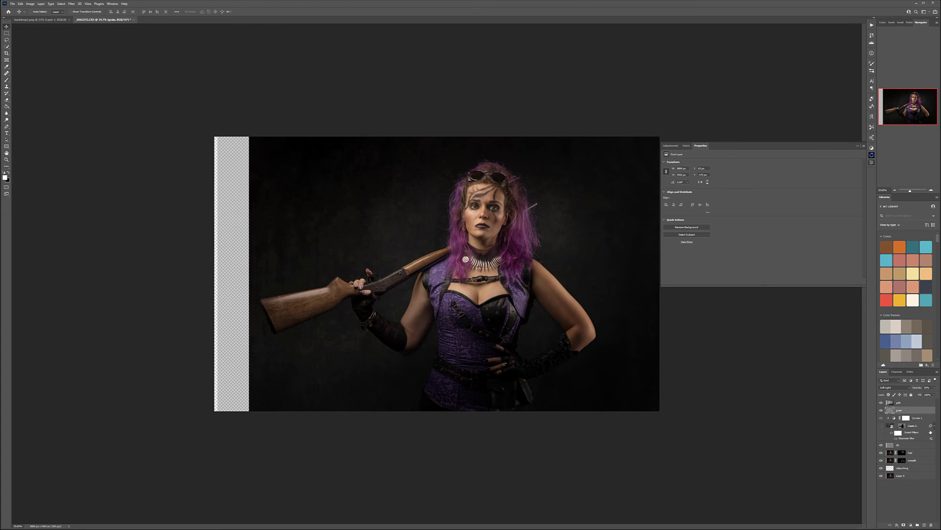
Crop off the empty left strip and a narrow strip along the right edge, and show the street layer again
{"action": "key", "text": "c"}
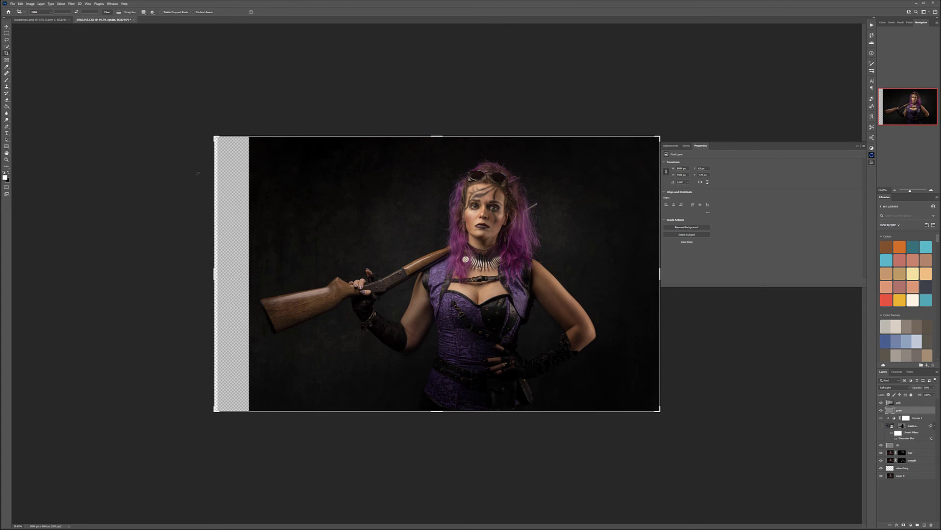
{"action": "mouse_move", "coordinate": [215, 270]}
{"action": "left_mouse_down"}
{"action": "mouse_move", "coordinate": [231, 265]}
{"action": "mouse_move", "coordinate": [231, 273]}
{"action": "left_mouse_up"}
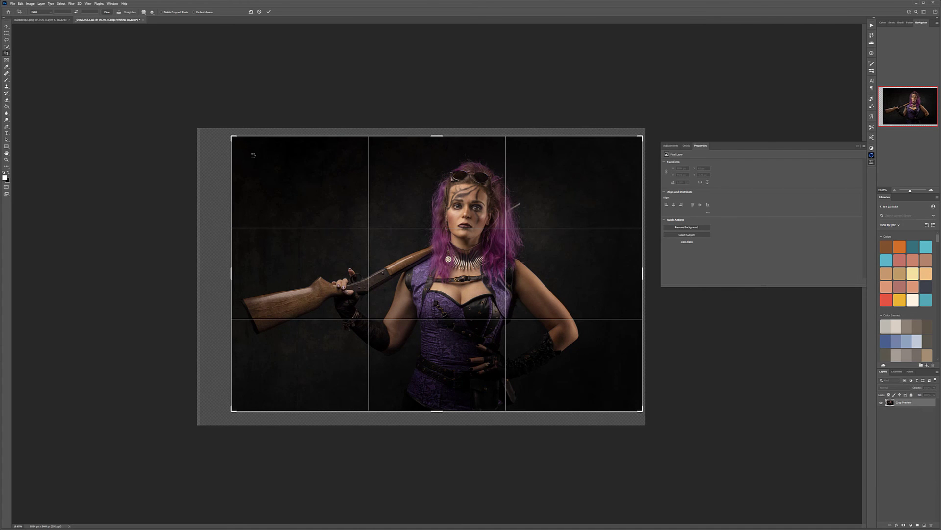
{"action": "key", "text": "Return"}
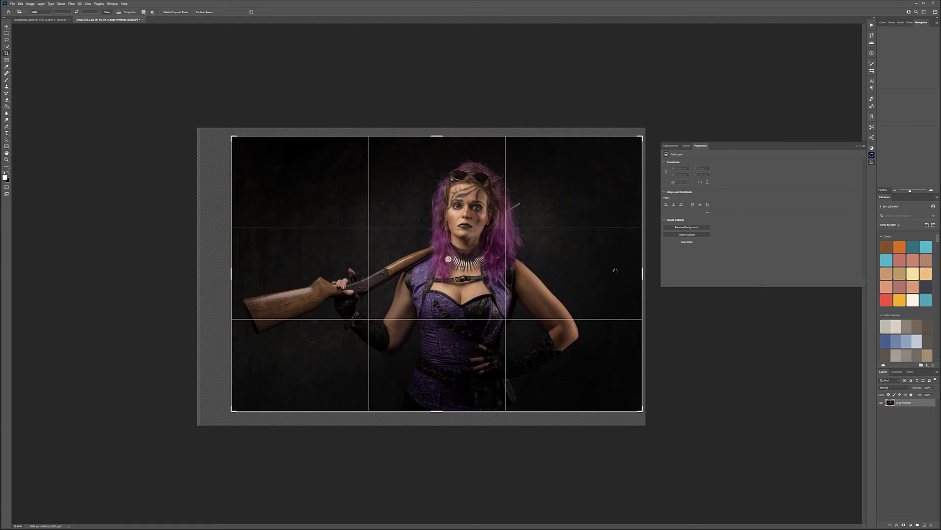
{"action": "mouse_move", "coordinate": [636, 273]}
{"action": "left_mouse_down"}
{"action": "mouse_move", "coordinate": [646, 271]}
{"action": "mouse_move", "coordinate": [630, 269]}
{"action": "left_mouse_up"}
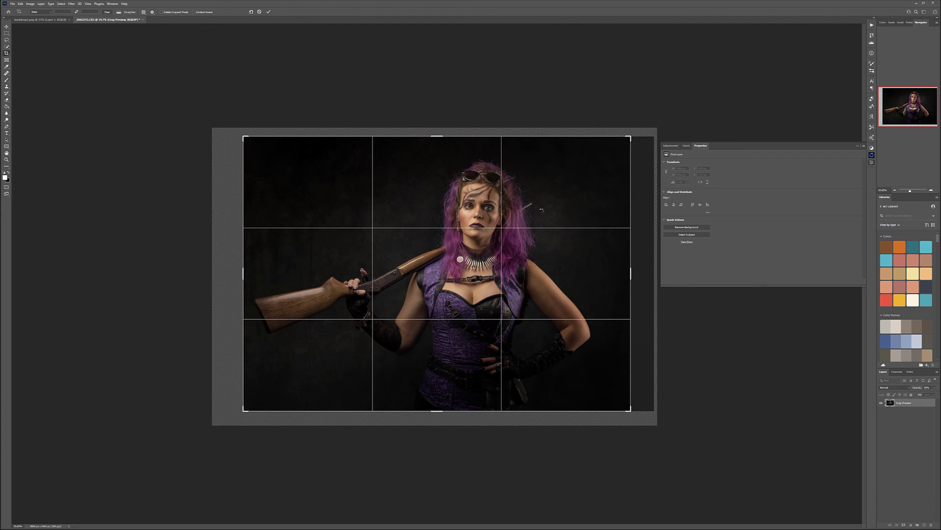
{"action": "key", "text": "Return"}
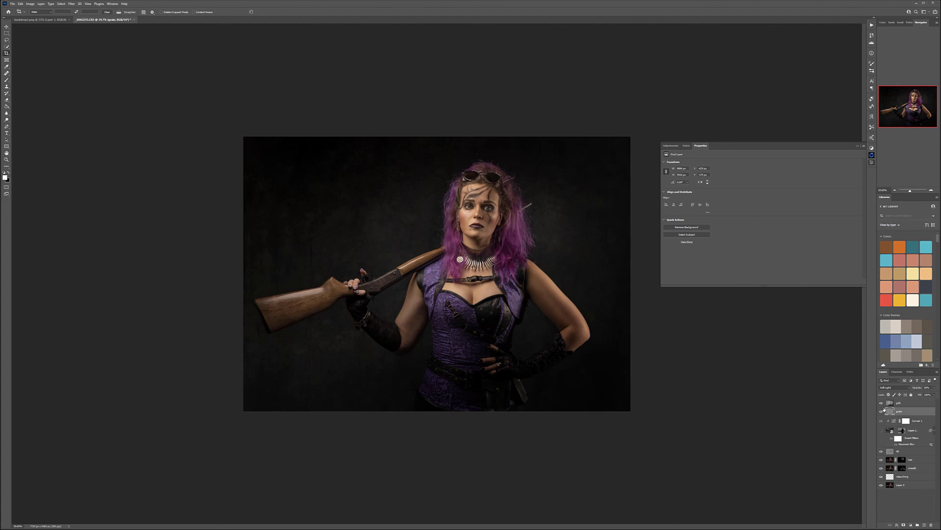
{"action": "left_click", "coordinate": [882, 430]}
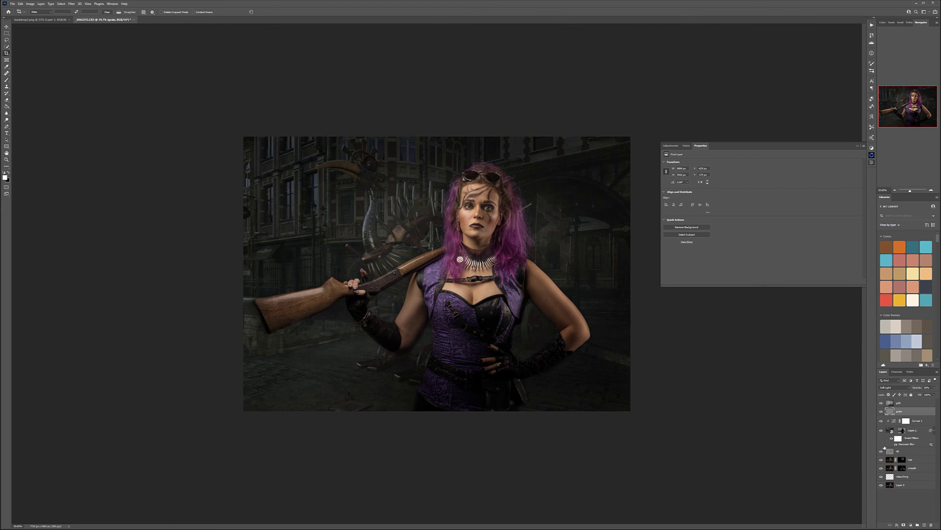
Move the street backdrop layer to the left and slightly upward behind the woman
{"action": "left_click", "coordinate": [7, 27]}
{"action": "left_click", "coordinate": [891, 430]}
{"action": "left_click_drag", "start_coordinate": [554, 249], "coordinate": [520, 245]}
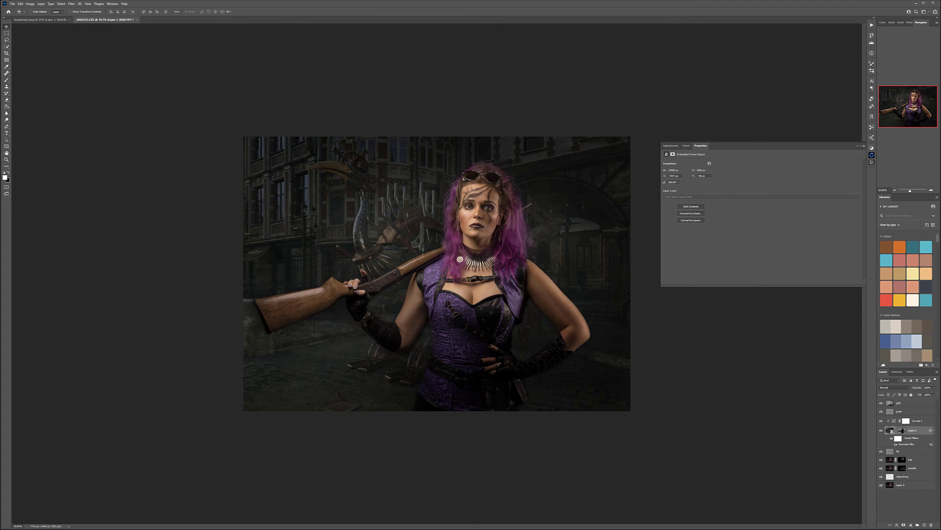
{"action": "left_click_drag", "start_coordinate": [584, 232], "coordinate": [561, 216]}
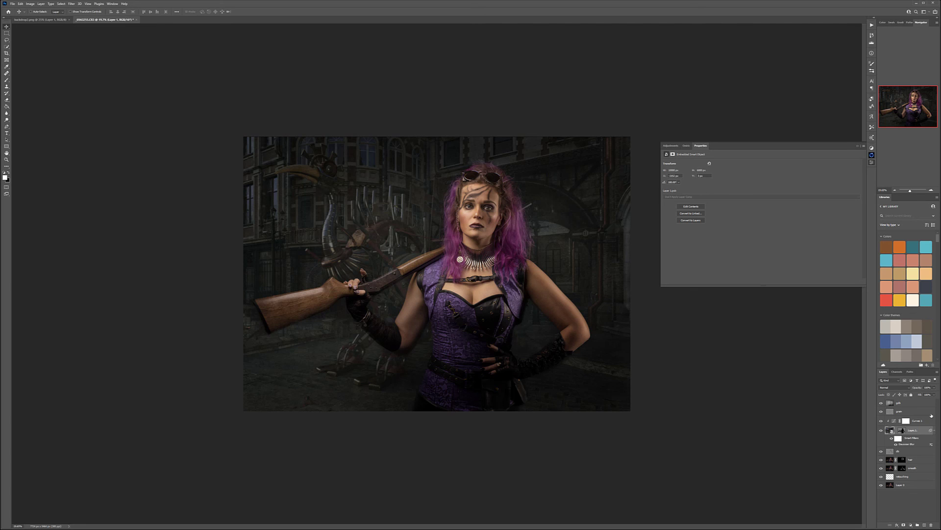
Lower the opacity of the street backdrop layer so the scenery fades further into the dark
{"action": "left_click", "coordinate": [933, 387]}
{"action": "left_click_drag", "start_coordinate": [934, 394], "coordinate": [925, 394]}
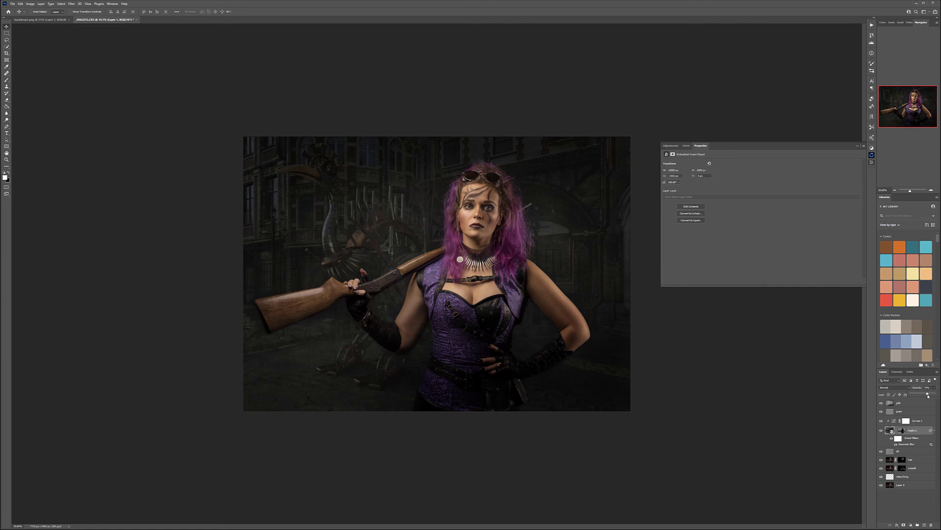
{"action": "left_click_drag", "start_coordinate": [927, 395], "coordinate": [924, 395]}
Stamp all visible layers into a new layer at the top of the stack and rename it
{"action": "left_click", "coordinate": [930, 403]}
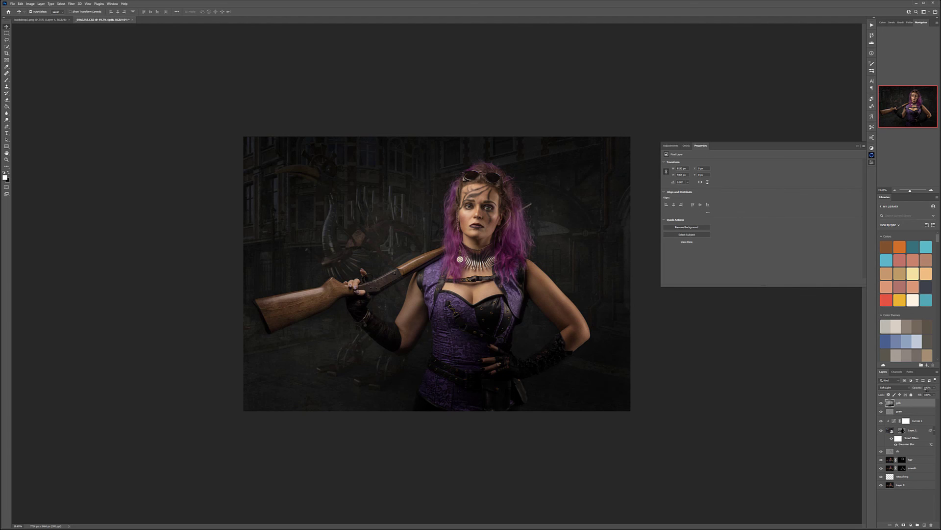
{"action": "key", "text": "ctrl+shift+alt+e"}
{"action": "double_click", "coordinate": [902, 403]}
{"action": "type", "text": "r"}
{"action": "key", "text": "Return"}
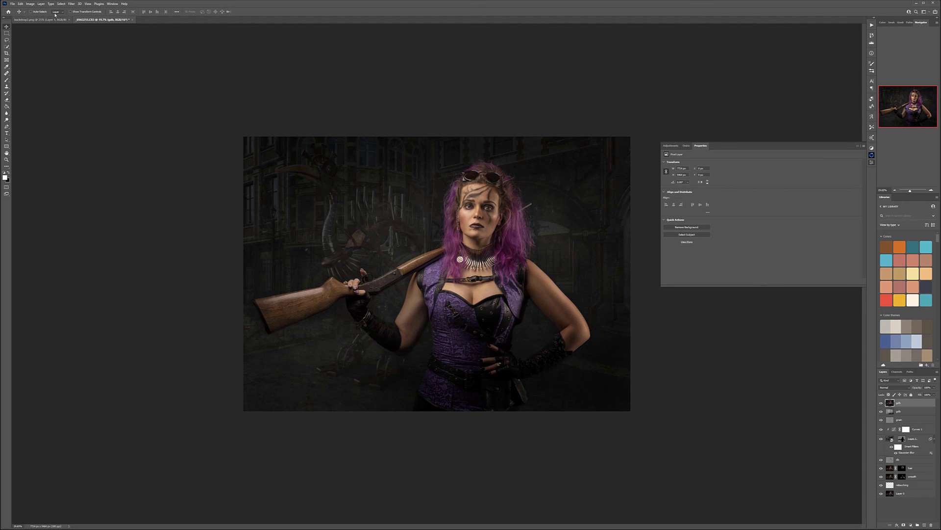
Convert the stamped layer with the Black & White adjustment, raising the Reds and Yellows
{"action": "left_click", "coordinate": [30, 4]}
{"action": "mouse_move", "coordinate": [40, 17]}
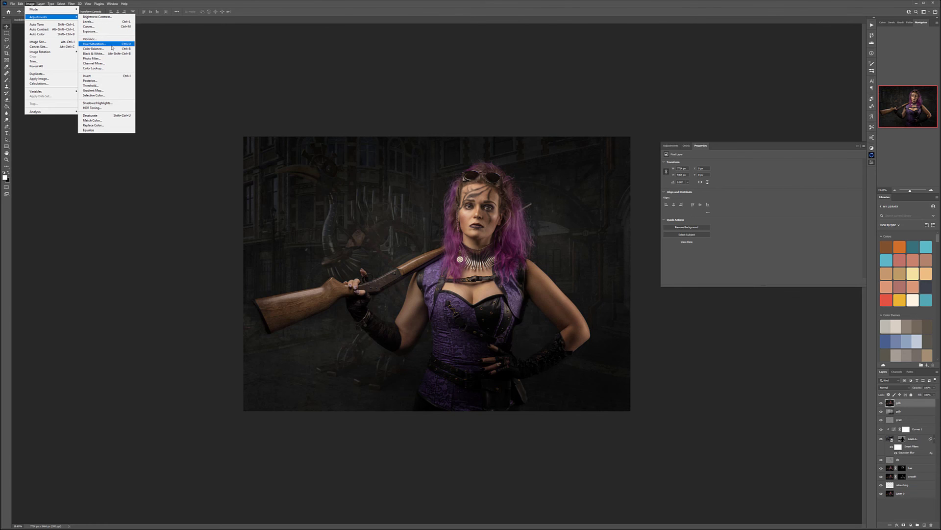
{"action": "left_click", "coordinate": [94, 53]}
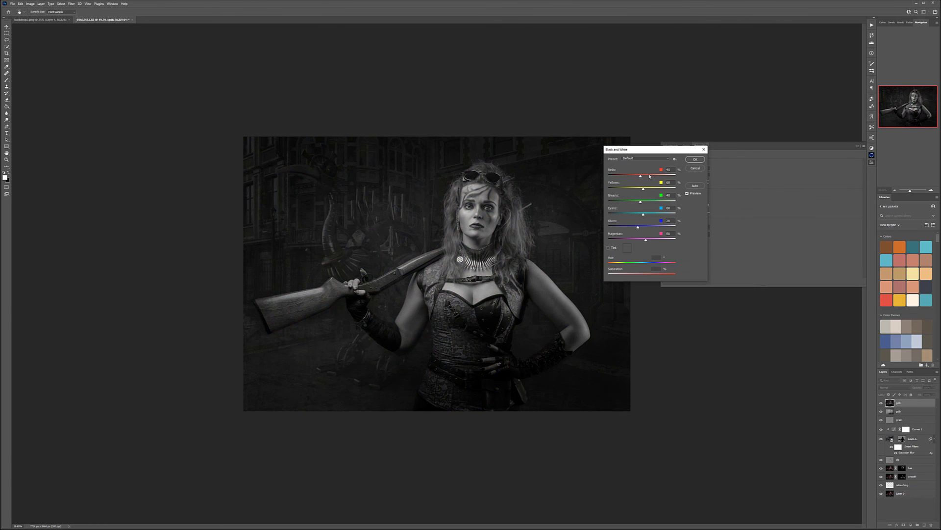
{"action": "left_click_drag", "start_coordinate": [651, 176], "coordinate": [650, 175]}
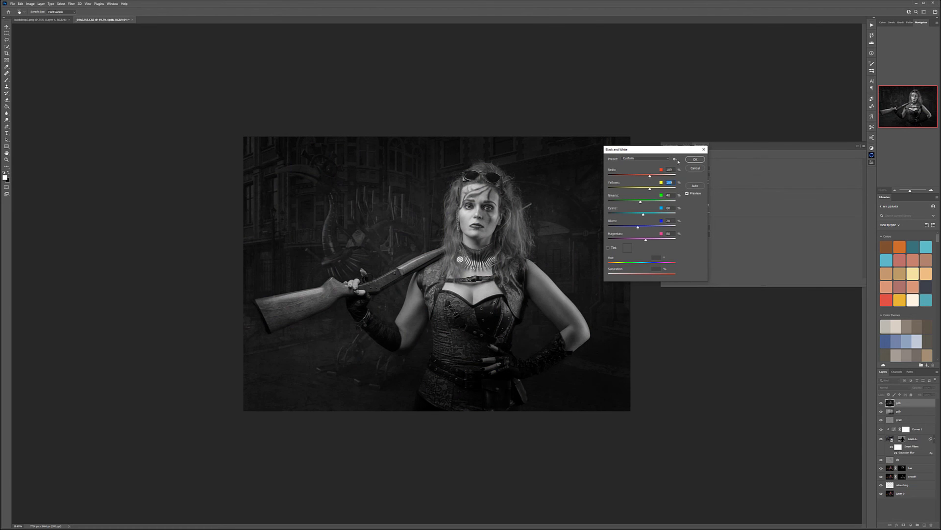
{"action": "left_click", "coordinate": [697, 159]}
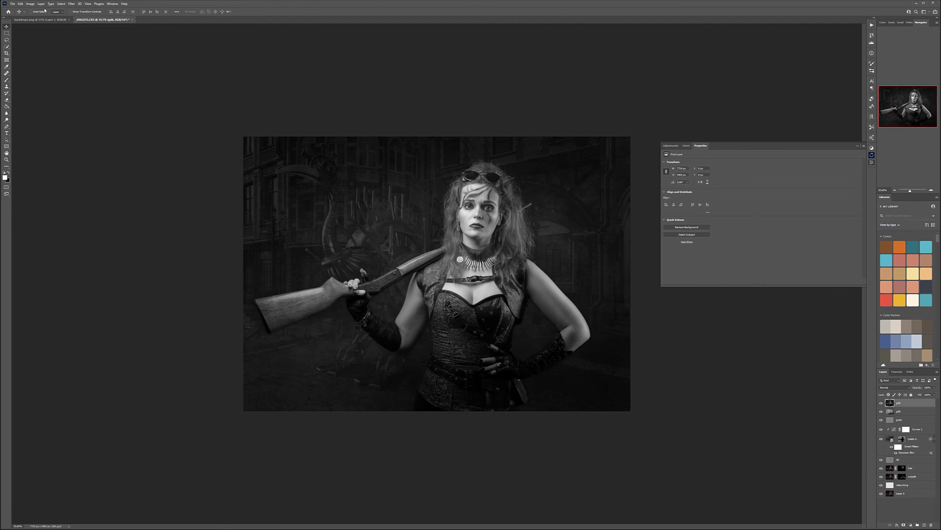
Apply Shadows/Highlights to the black-and-white layer with both amounts at 100%, both radii at 11 px and reduced tone for shadows and highlights
{"action": "left_click", "coordinate": [30, 4]}
{"action": "mouse_move", "coordinate": [49, 17]}
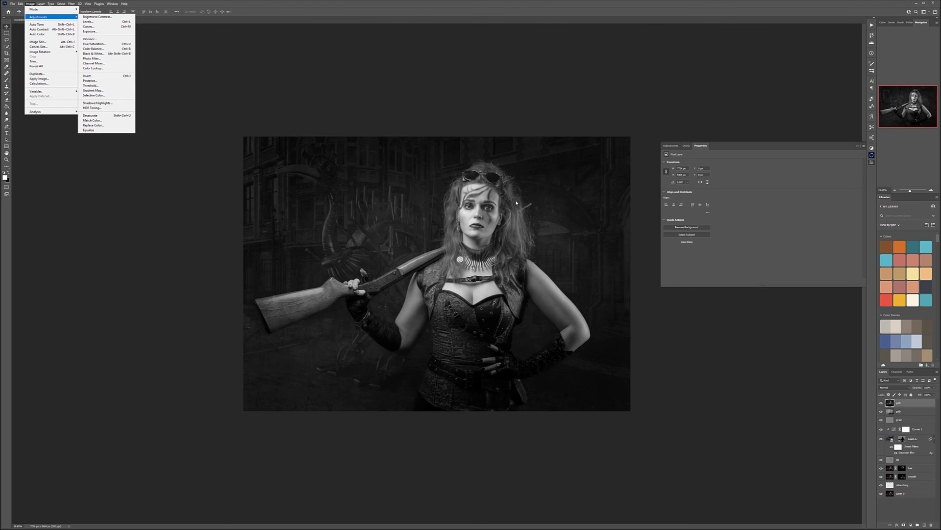
{"action": "left_click", "coordinate": [97, 103]}
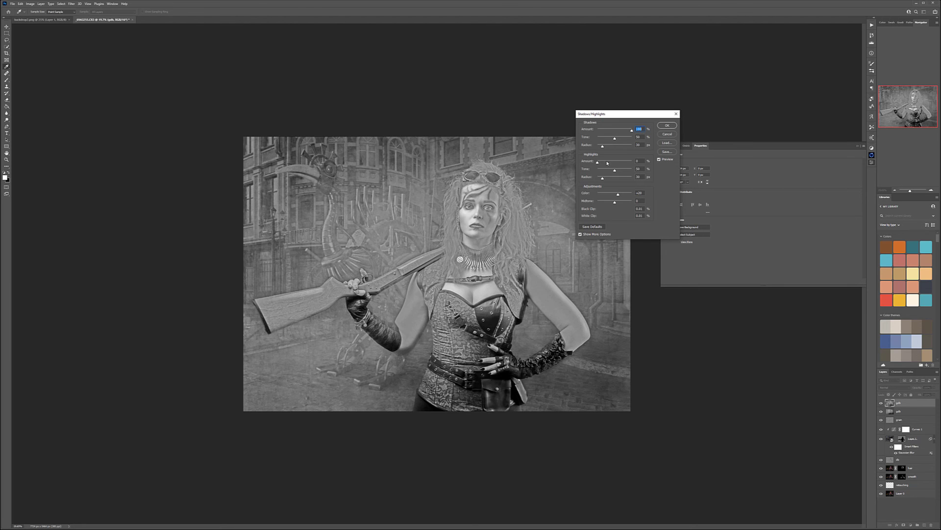
{"action": "left_click_drag", "start_coordinate": [598, 162], "coordinate": [632, 162]}
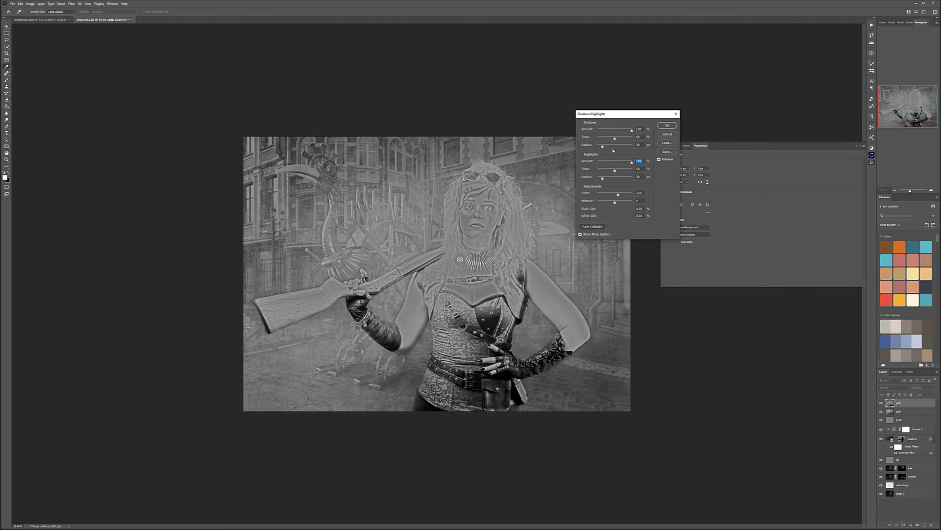
{"action": "left_click", "coordinate": [638, 145]}
{"action": "type", "text": "0"}
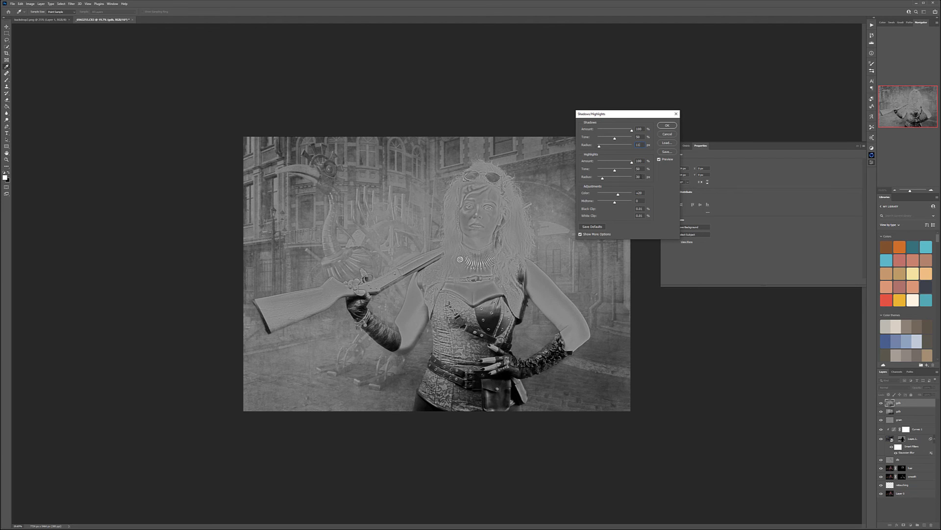
{"action": "type", "text": "11"}
{"action": "left_click_drag", "start_coordinate": [615, 139], "coordinate": [607, 139]}
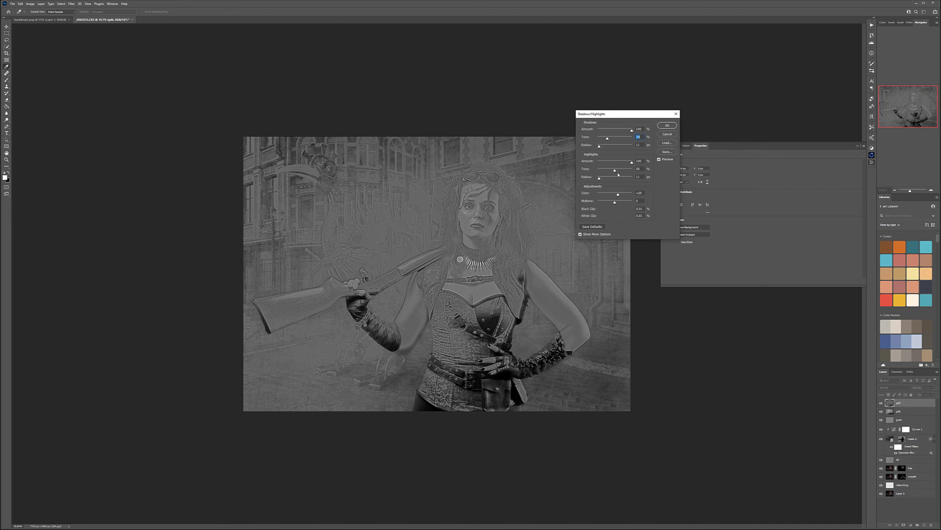
{"action": "left_click_drag", "start_coordinate": [614, 172], "coordinate": [610, 171]}
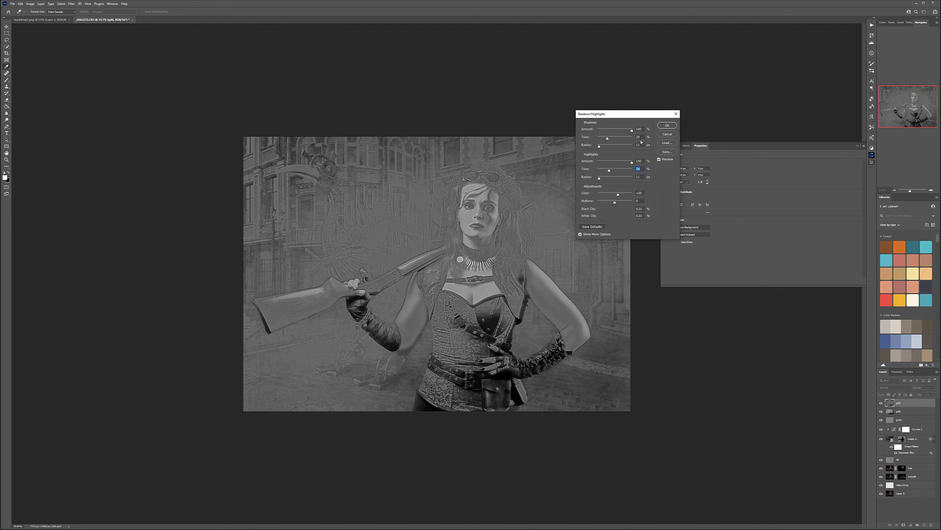
{"action": "left_click", "coordinate": [667, 125]}
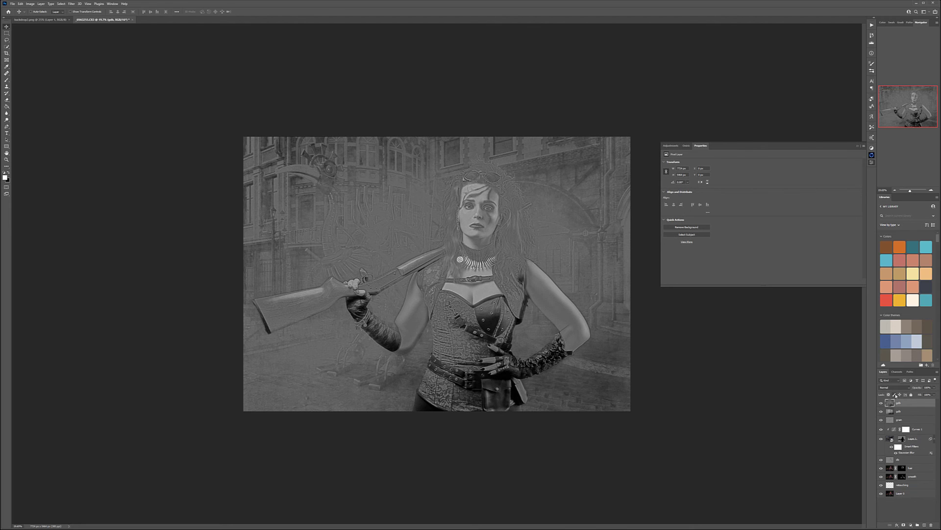
Blend the grey detail layer in Soft Light mode and reduce its opacity
{"action": "left_click", "coordinate": [904, 388]}
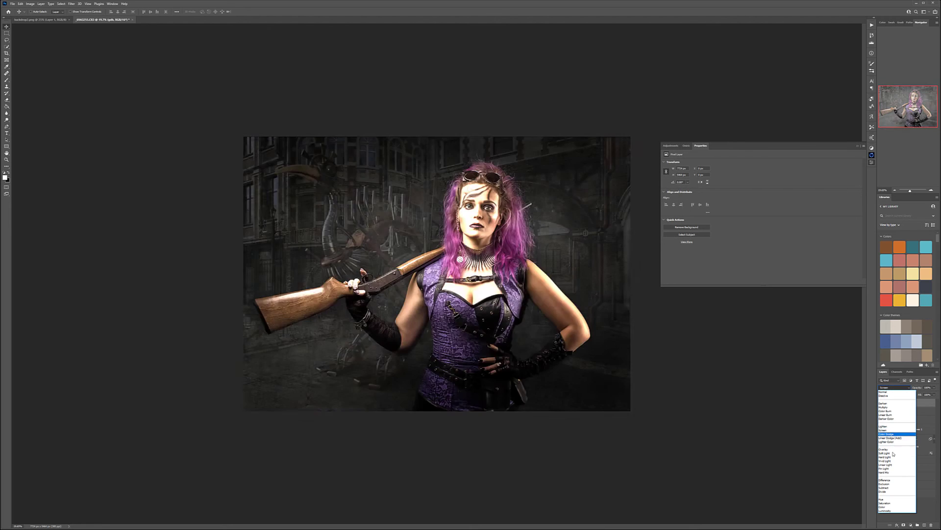
{"action": "left_click", "coordinate": [892, 453]}
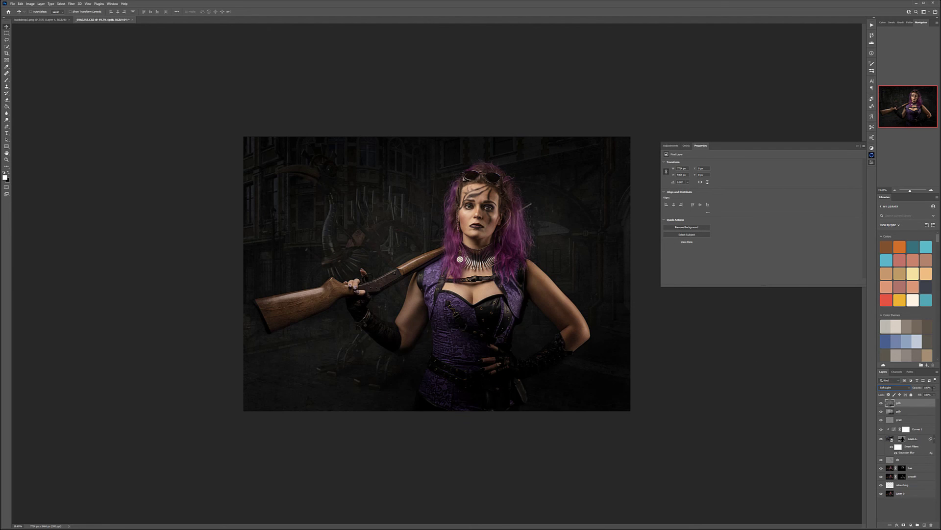
{"action": "left_click", "coordinate": [934, 388]}
{"action": "left_click", "coordinate": [926, 405]}
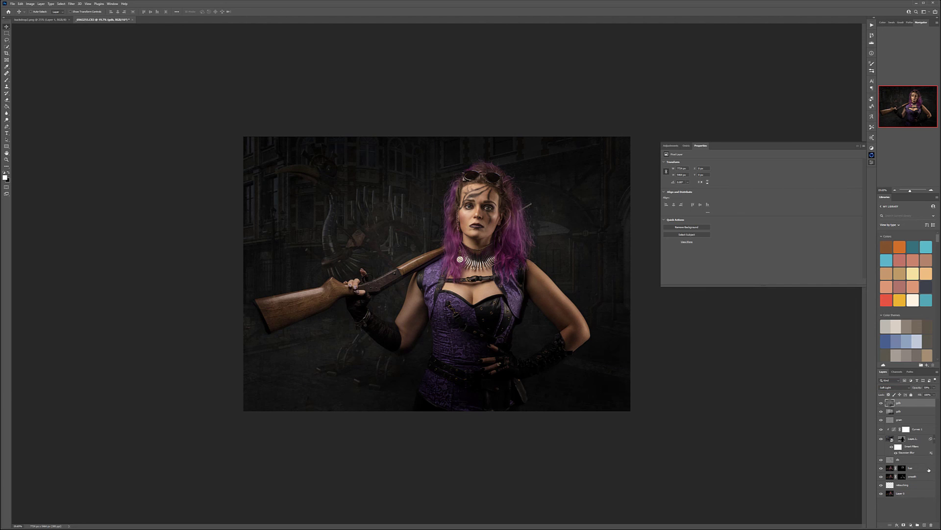
Add a new gray-filled layer on top, name it db and set its blend mode to Soft Light
{"action": "left_click", "coordinate": [926, 524]}
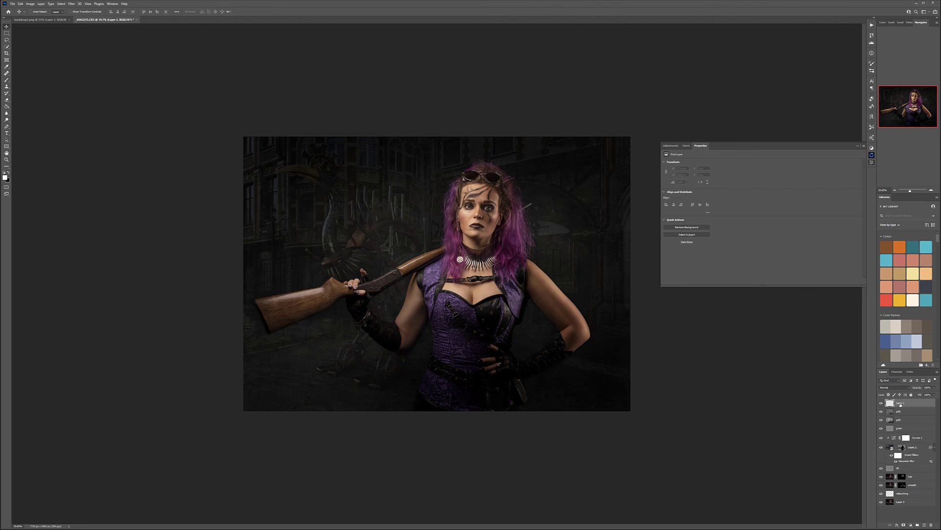
{"action": "key", "text": "shift+F5"}
{"action": "key", "text": "Return"}
{"action": "double_click", "coordinate": [901, 403]}
{"action": "type", "text": "db"}
{"action": "key", "text": "Return"}
{"action": "left_click", "coordinate": [893, 387]}
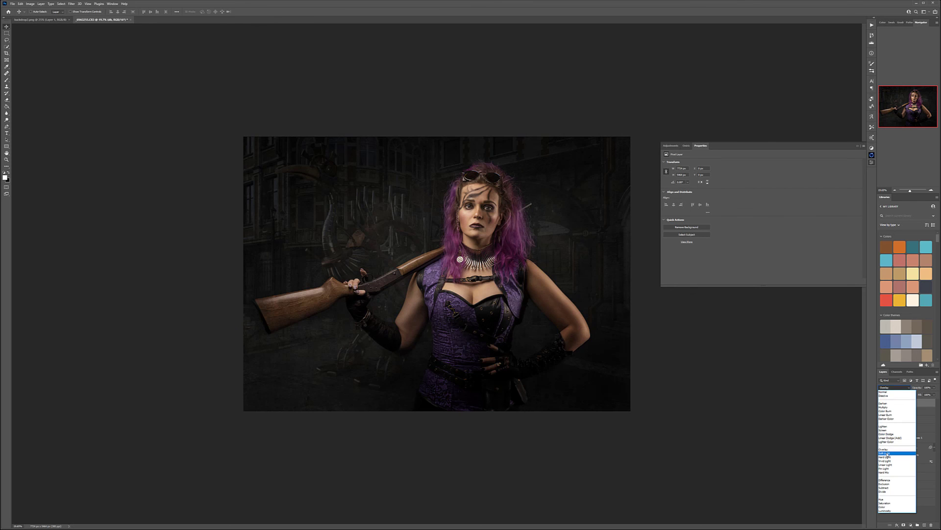
{"action": "left_click", "coordinate": [888, 453]}
Dodge and burn the rifle, arms and corset on the db layer with a smaller soft brush
{"action": "key", "text": "b"}
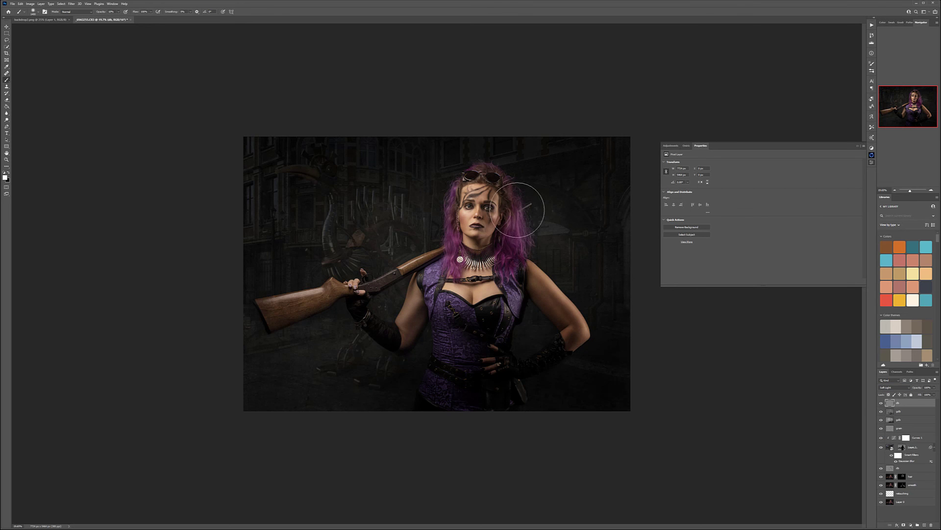
{"action": "scroll", "coordinate": [535, 221], "scroll_direction": "up", "scroll_amount": 5}
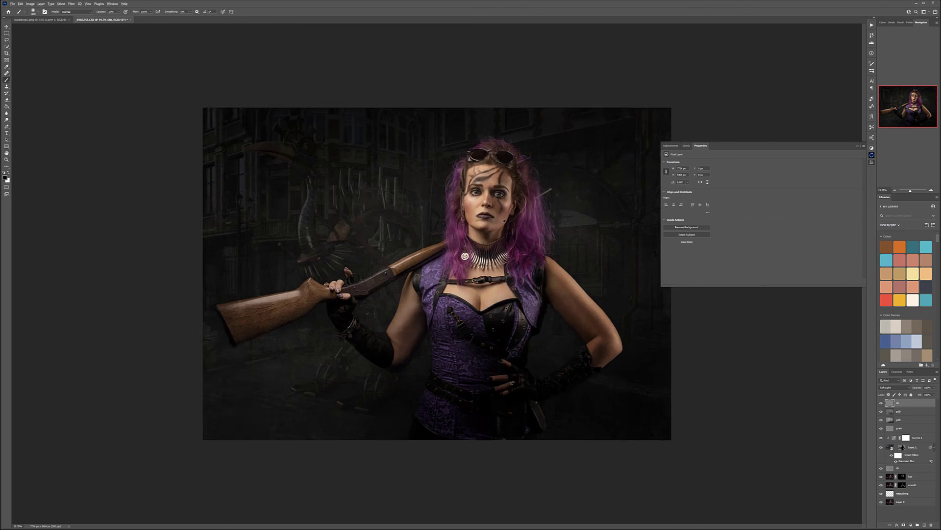
{"action": "key", "text": "bracketleft"}
{"action": "key", "text": "bracketleft"}
{"action": "key", "text": "bracketleft"}
{"action": "key", "text": "bracketleft"}
{"action": "key", "text": "bracketleft"}
{"action": "key", "text": "bracketleft"}
{"action": "key", "text": "bracketleft"}
{"action": "key", "text": "bracketleft"}
{"action": "key", "text": "bracketleft"}
{"action": "key", "text": "bracketleft"}
{"action": "key", "text": "bracketleft"}
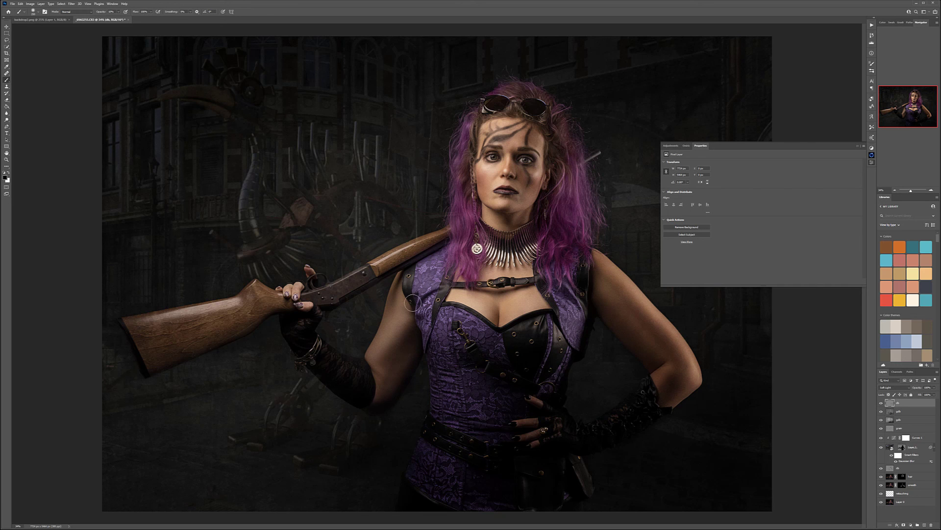
{"action": "key", "text": "x"}
{"action": "key", "text": "x"}
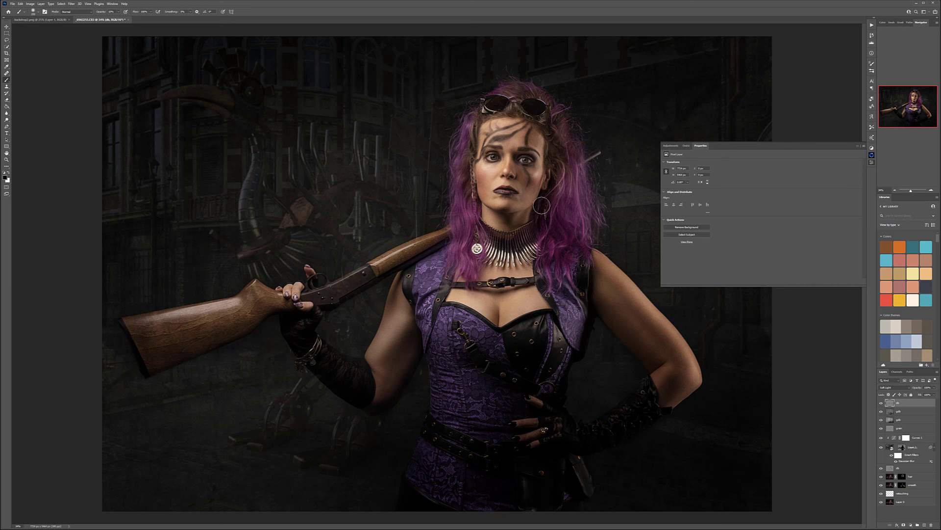
Brighten the highlights on the face, necklace and clothing on the db layer with a finer white brush
{"action": "scroll", "coordinate": [543, 141], "scroll_direction": "up", "scroll_amount": 3}
{"action": "scroll", "coordinate": [543, 141], "scroll_direction": "up", "scroll_amount": 1}
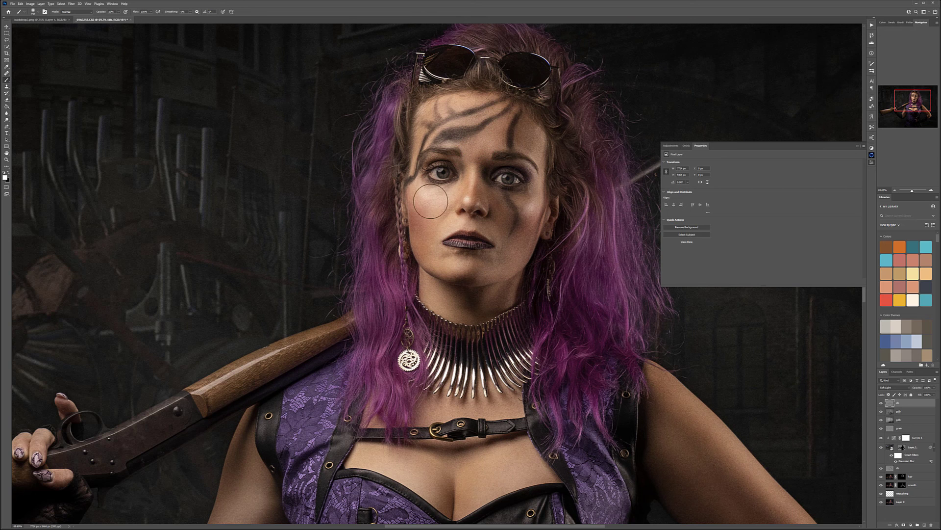
{"action": "key", "text": "bracketleft"}
{"action": "key", "text": "bracketleft"}
{"action": "key", "text": "bracketleft"}
{"action": "key", "text": "bracketleft"}
{"action": "key", "text": "bracketleft"}
{"action": "key", "text": "bracketleft"}
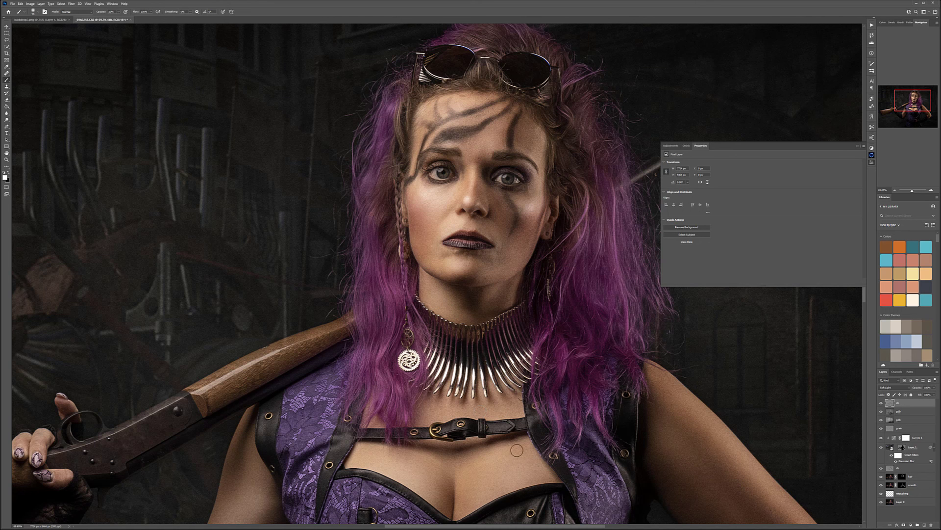
{"action": "scroll", "coordinate": [506, 423], "scroll_direction": "down", "scroll_amount": 4}
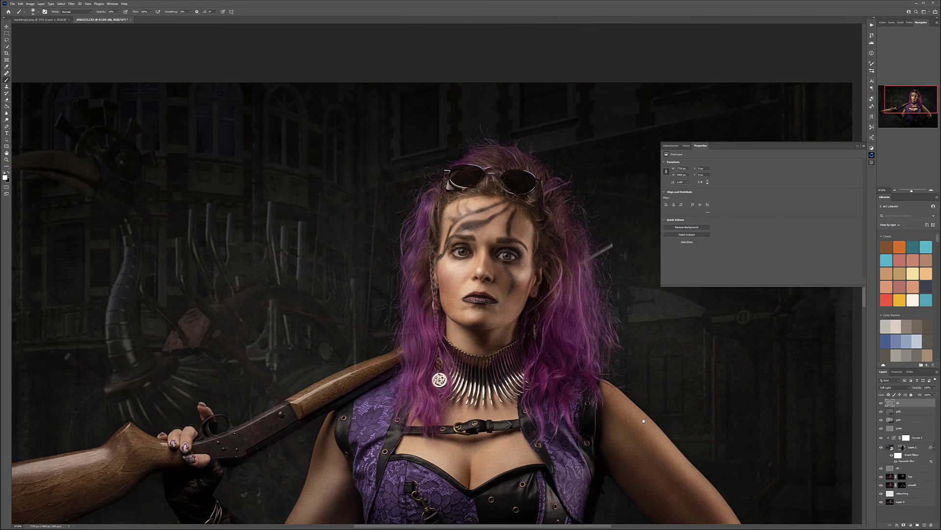
{"action": "left_click_drag", "start_coordinate": [617, 423], "coordinate": [454, 266]}
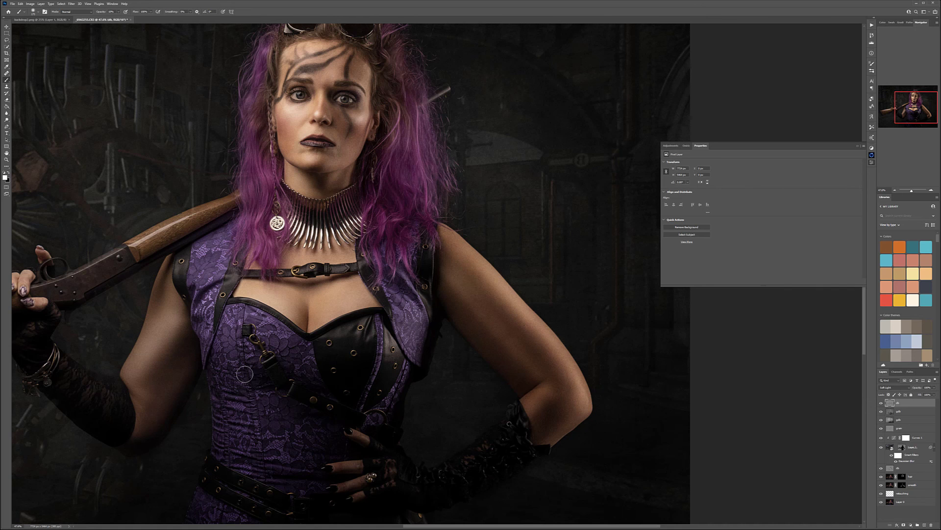
Darken the outer background and the woman's lower body on the db layer with a large black brush
{"action": "scroll", "coordinate": [364, 389], "scroll_direction": "down", "scroll_amount": 3}
{"action": "key", "text": "bracketright"}
{"action": "key", "text": "bracketright"}
{"action": "key", "text": "bracketright"}
{"action": "key", "text": "bracketright"}
{"action": "key", "text": "bracketright"}
{"action": "key", "text": "bracketright"}
{"action": "key", "text": "bracketright"}
{"action": "key", "text": "bracketright"}
{"action": "key", "text": "bracketright"}
{"action": "key", "text": "bracketright"}
{"action": "key", "text": "bracketright"}
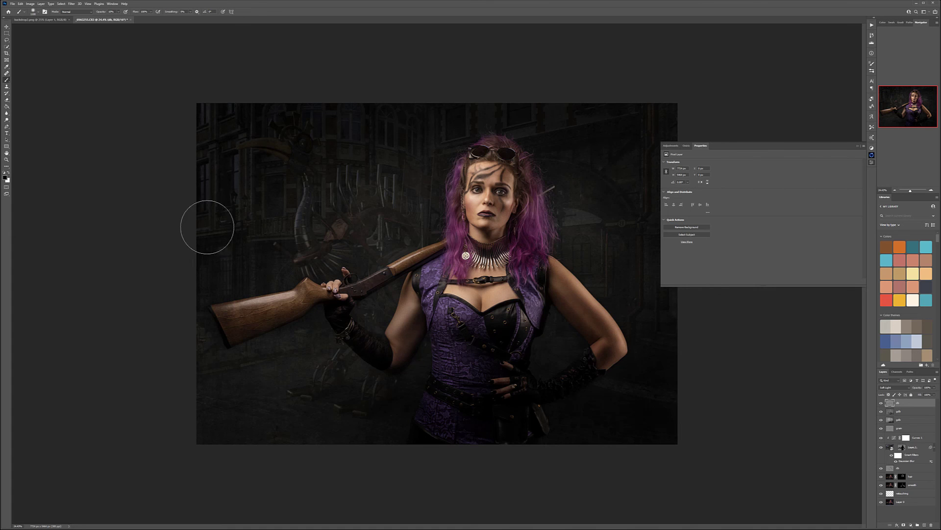
{"action": "mouse_move", "coordinate": [412, 443]}
{"action": "left_mouse_down"}
{"action": "mouse_move", "coordinate": [524, 399]}
{"action": "mouse_move", "coordinate": [435, 426]}
{"action": "mouse_move", "coordinate": [461, 399]}
{"action": "mouse_move", "coordinate": [432, 335]}
{"action": "mouse_move", "coordinate": [451, 362]}
{"action": "mouse_move", "coordinate": [570, 398]}
{"action": "left_mouse_up"}
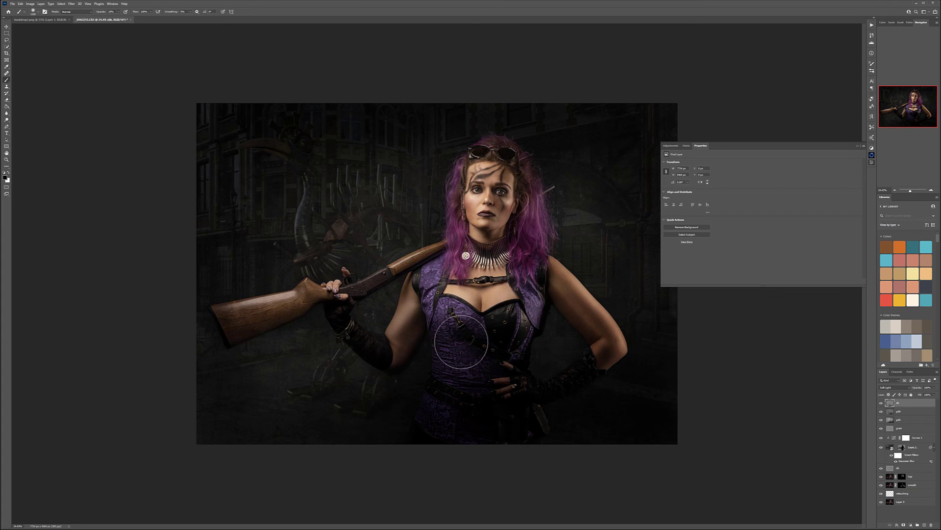
Add a Selective Color adjustment layer and slightly lower the Black amount in the Blacks range
{"action": "key", "text": "ctrl+minus"}
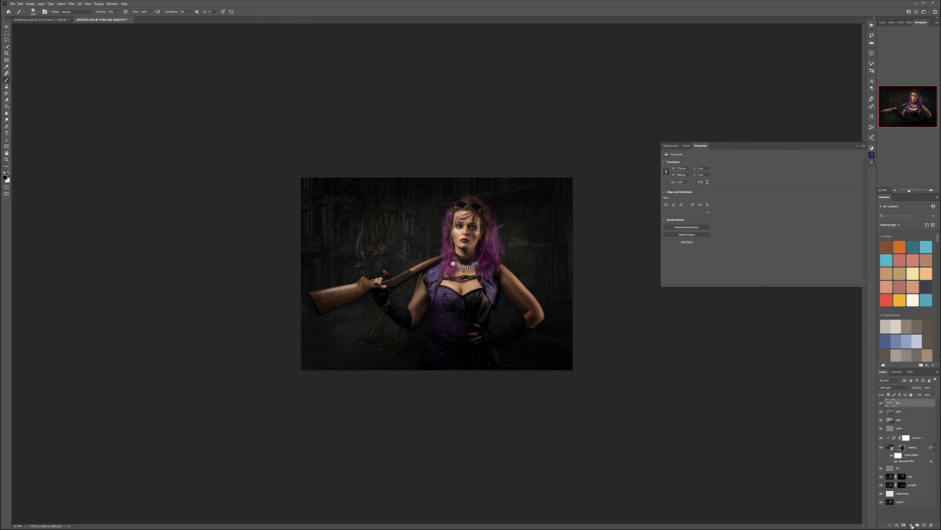
{"action": "left_click", "coordinate": [911, 525]}
{"action": "left_click", "coordinate": [924, 521]}
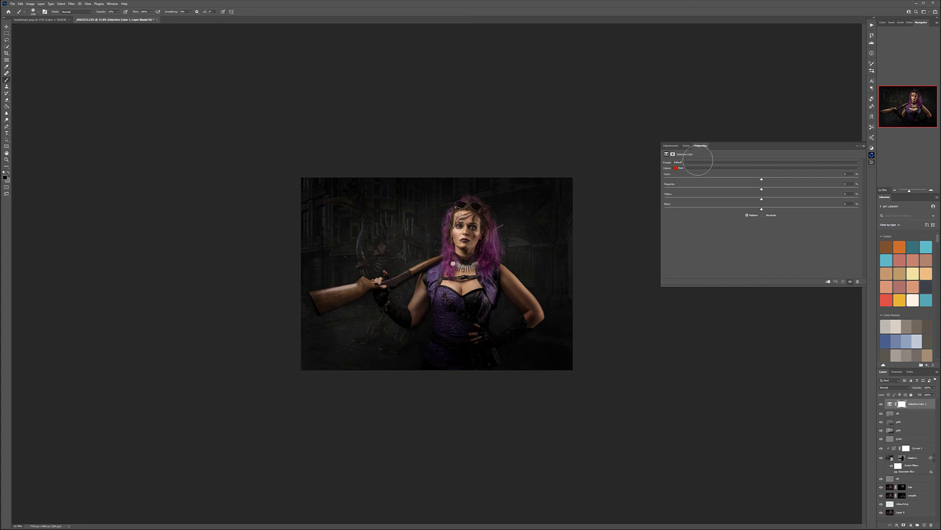
{"action": "left_click", "coordinate": [687, 169]}
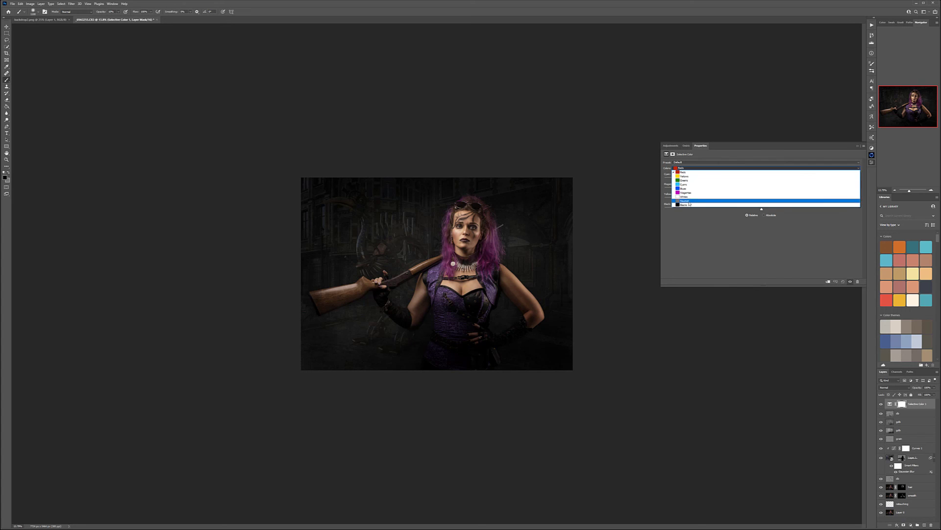
{"action": "left_click", "coordinate": [750, 208]}
{"action": "mouse_move", "coordinate": [762, 210]}
{"action": "left_mouse_down"}
{"action": "mouse_move", "coordinate": [753, 211]}
{"action": "mouse_move", "coordinate": [760, 211]}
{"action": "left_mouse_up"}
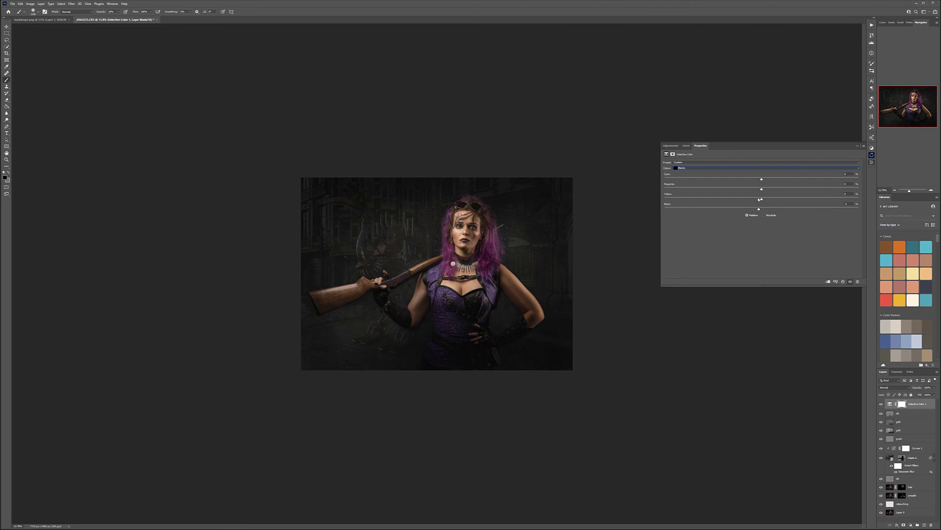
In the Selective Color adjustment, slightly lower Yellow in the Blacks range and fine-tune Yellow and Cyan in the Neutrals range
{"action": "left_click_drag", "start_coordinate": [761, 200], "coordinate": [759, 200]}
{"action": "left_click_drag", "start_coordinate": [764, 182], "coordinate": [764, 183]}
{"action": "left_click", "coordinate": [708, 168]}
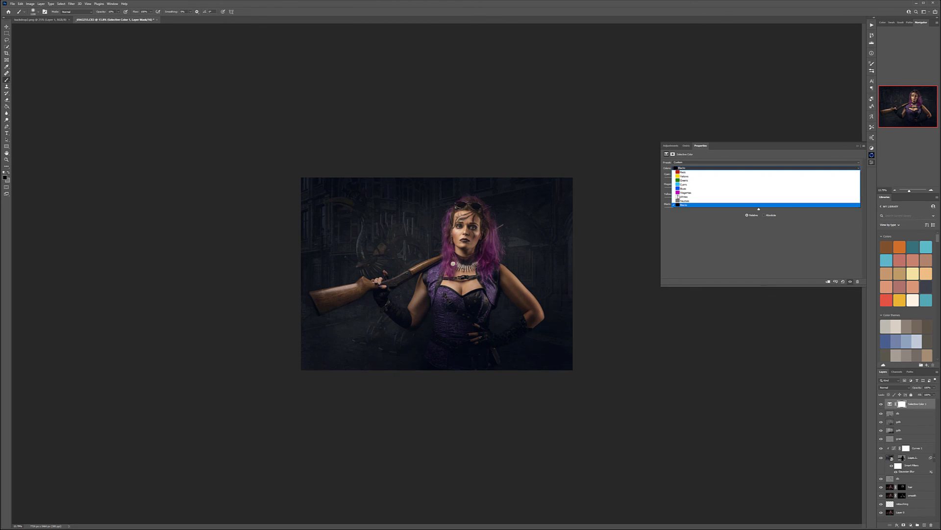
{"action": "left_click", "coordinate": [685, 202]}
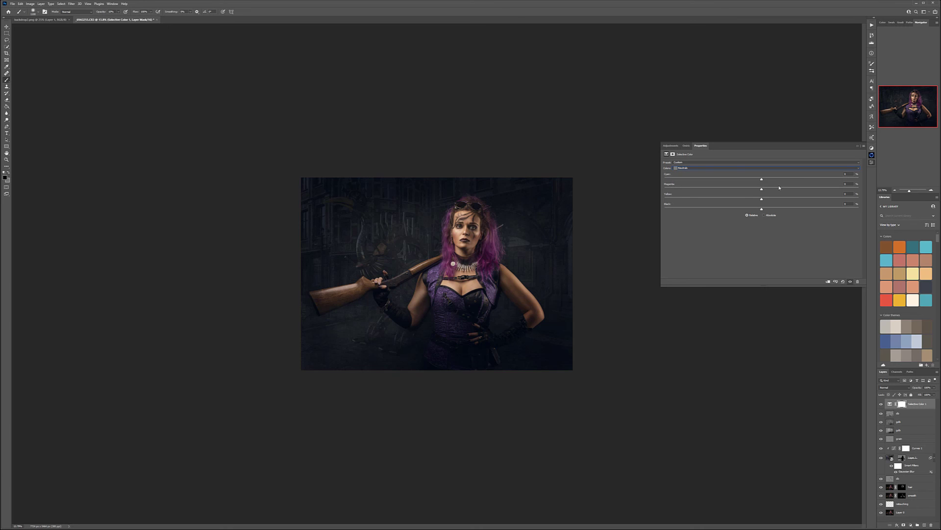
{"action": "left_click_drag", "start_coordinate": [762, 200], "coordinate": [768, 201]}
{"action": "left_click_drag", "start_coordinate": [747, 178], "coordinate": [777, 178]}
Slightly lower the Black amount in the Whites range of the Selective Color adjustment
{"action": "left_click", "coordinate": [751, 169]}
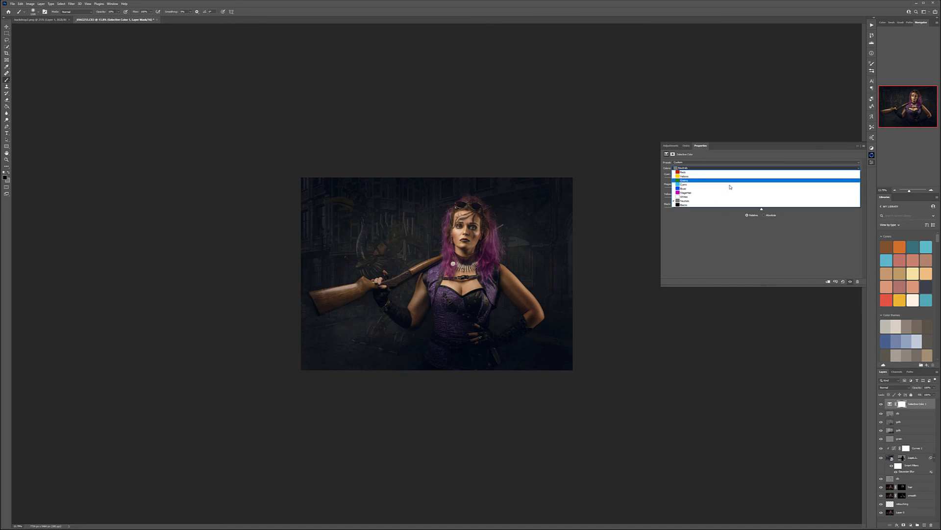
{"action": "left_click", "coordinate": [726, 198]}
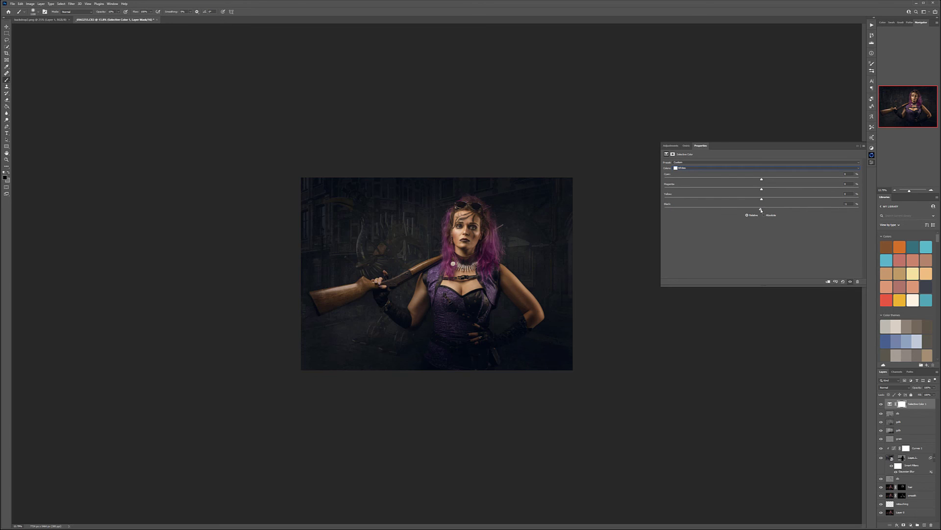
{"action": "left_click_drag", "start_coordinate": [824, 208], "coordinate": [636, 203]}
{"action": "left_click_drag", "start_coordinate": [769, 208], "coordinate": [760, 208]}
Add a Curves adjustment layer above the Selective Color layer and set its blend mode to Color
{"action": "left_click", "coordinate": [911, 525]}
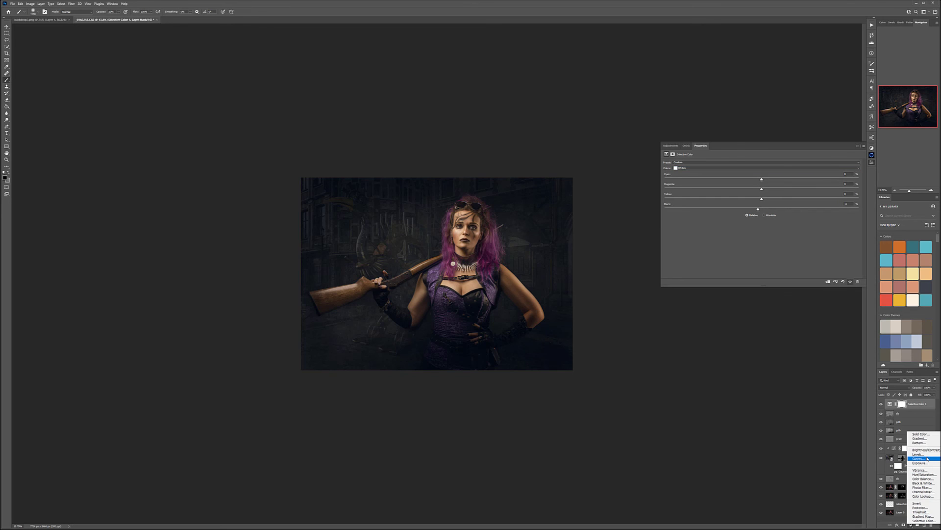
{"action": "left_click", "coordinate": [927, 459]}
{"action": "left_click", "coordinate": [909, 387]}
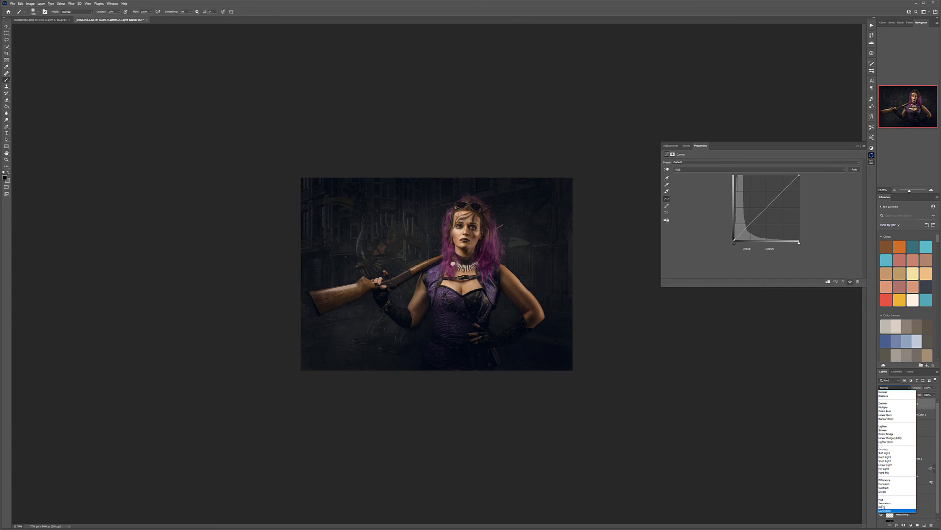
{"action": "left_click", "coordinate": [883, 506]}
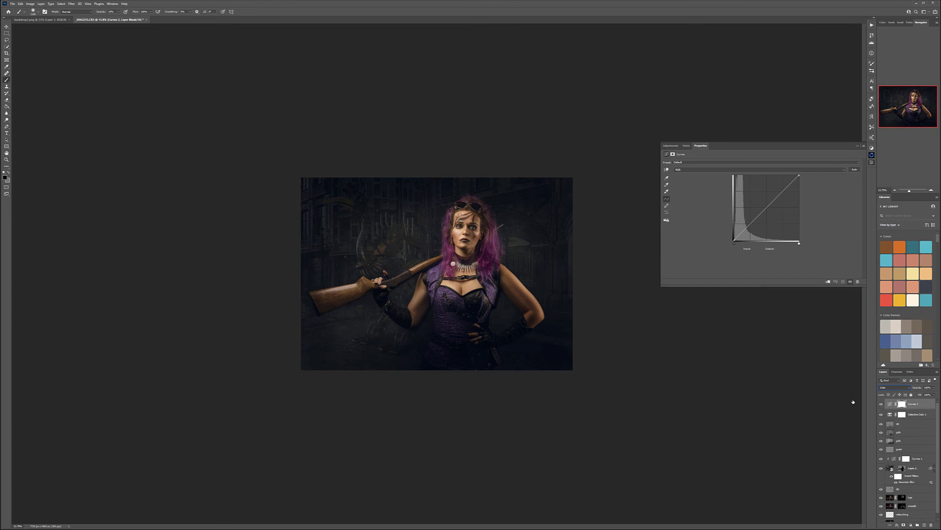
Pull the Blue channel curve down slightly in the midtones and lift its black point to tint the shadows blue
{"action": "left_click", "coordinate": [686, 170]}
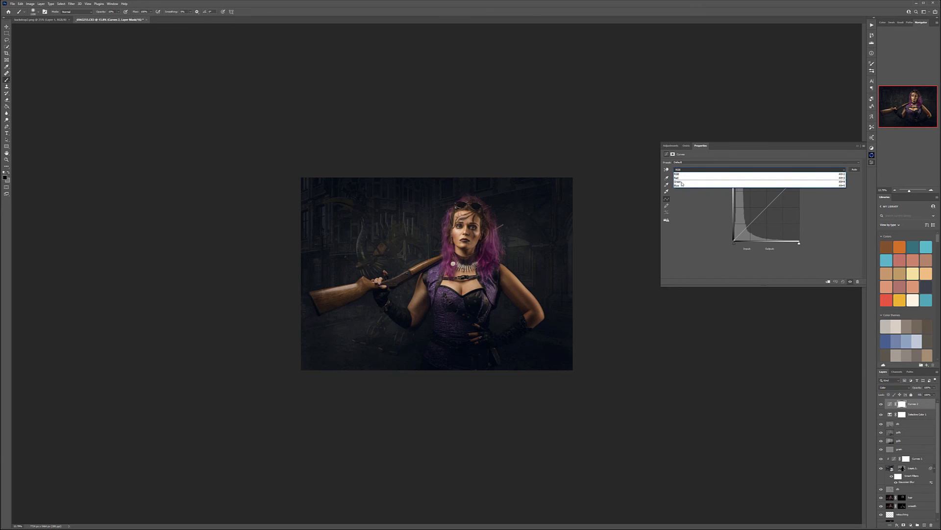
{"action": "left_click", "coordinate": [696, 187]}
{"action": "left_click_drag", "start_coordinate": [765, 211], "coordinate": [768, 215]}
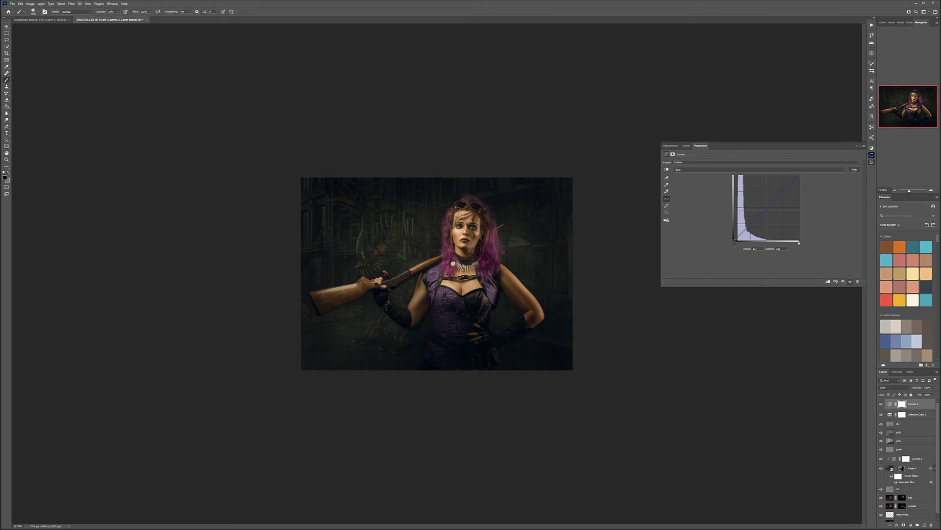
{"action": "left_click_drag", "start_coordinate": [735, 240], "coordinate": [734, 238]}
Adjust the Red channel curve to reduce red in the shadows, and lower the opacity of the Color-mode Curves layer
{"action": "left_click", "coordinate": [727, 171]}
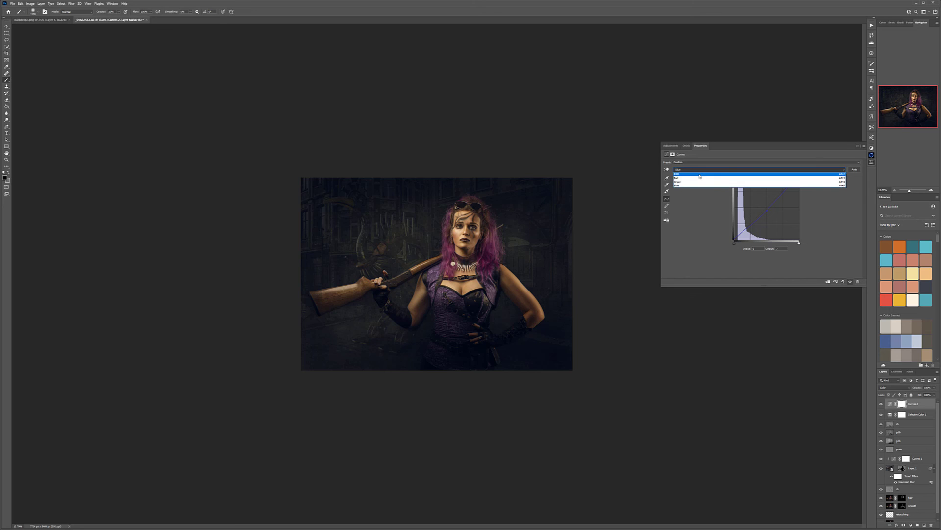
{"action": "left_click", "coordinate": [728, 176]}
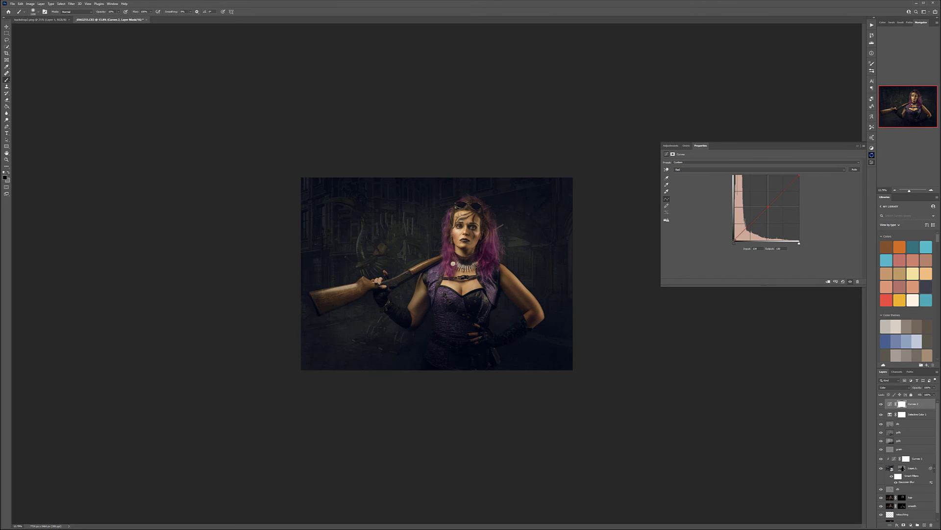
{"action": "left_click_drag", "start_coordinate": [734, 239], "coordinate": [735, 241]}
{"action": "left_click", "coordinate": [881, 405]}
{"action": "left_click", "coordinate": [881, 404]}
{"action": "left_click", "coordinate": [890, 404]}
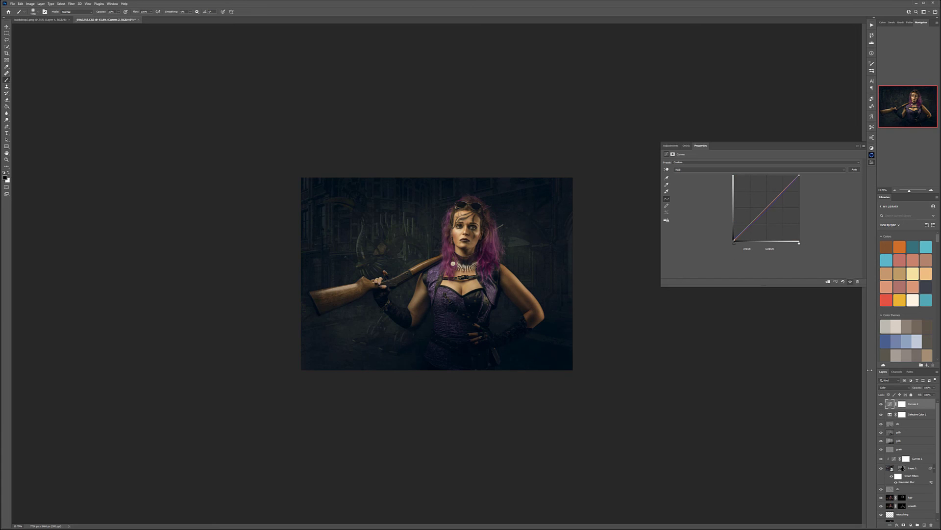
{"action": "left_click", "coordinate": [933, 388]}
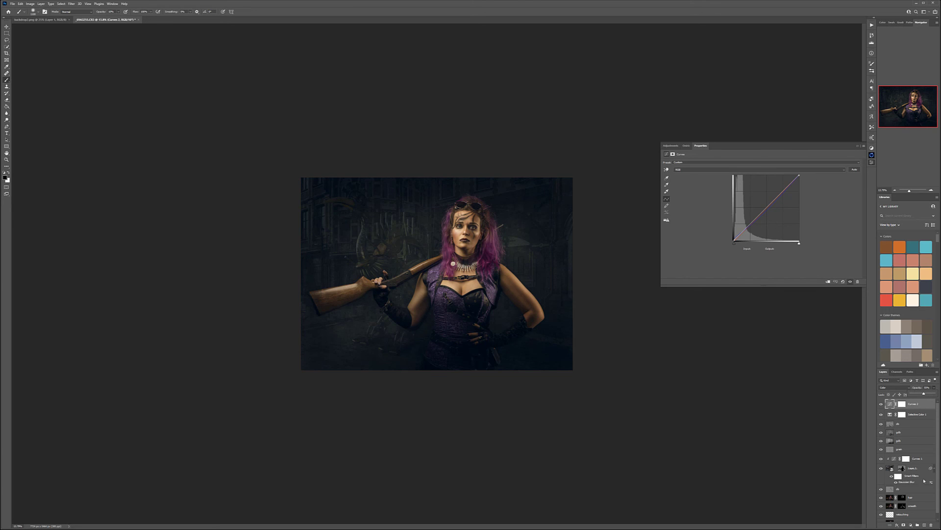
Add a Black & White adjustment layer with Reds raised and Yellows lowered, and reduce its opacity for slight desaturation
{"action": "left_click", "coordinate": [911, 525]}
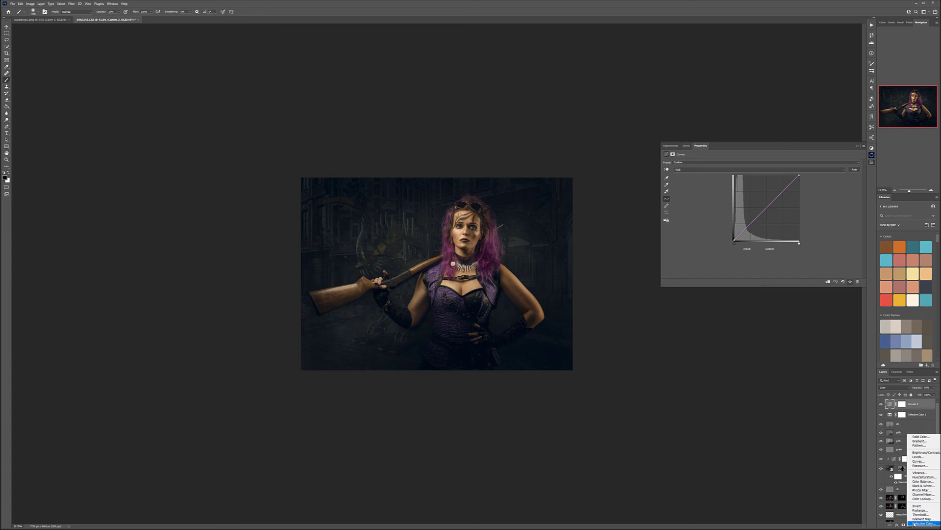
{"action": "left_click", "coordinate": [918, 485]}
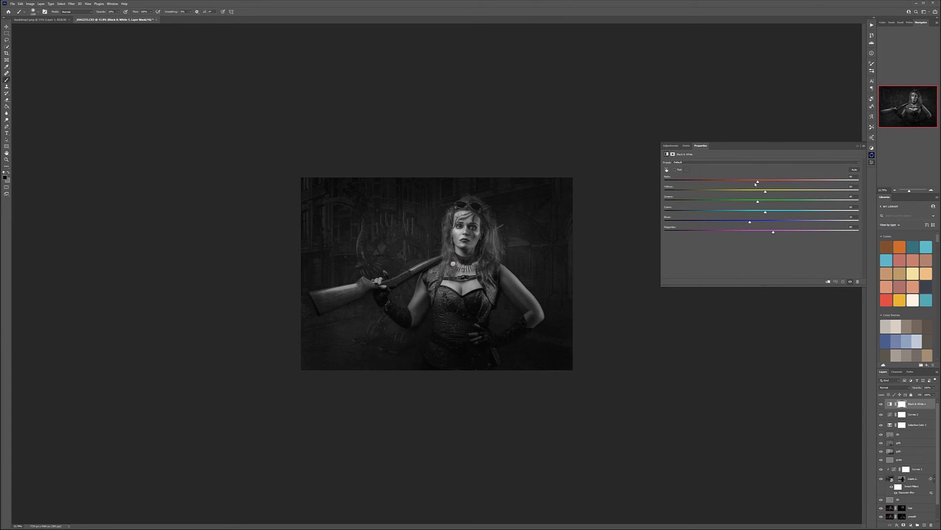
{"action": "mouse_move", "coordinate": [758, 183]}
{"action": "left_mouse_down"}
{"action": "mouse_move", "coordinate": [750, 181]}
{"action": "mouse_move", "coordinate": [778, 180]}
{"action": "mouse_move", "coordinate": [749, 197]}
{"action": "left_mouse_up"}
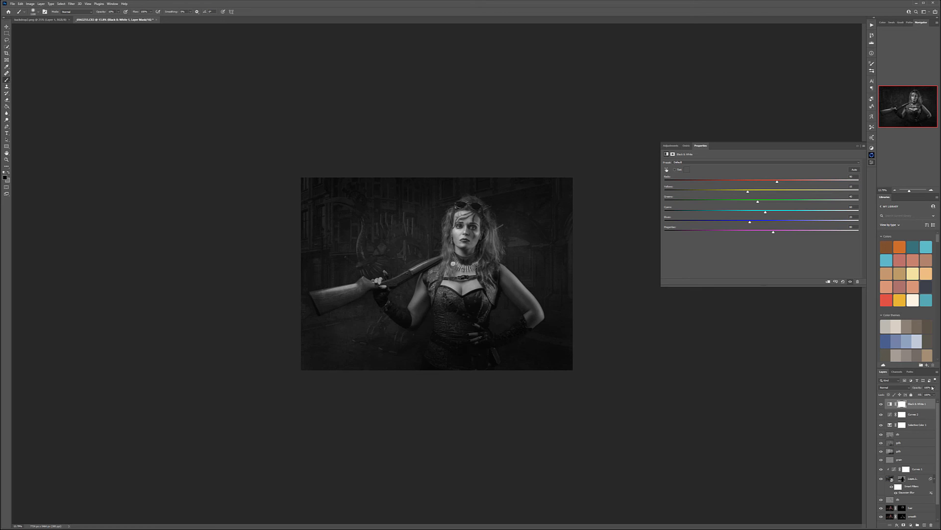
{"action": "left_click", "coordinate": [934, 387]}
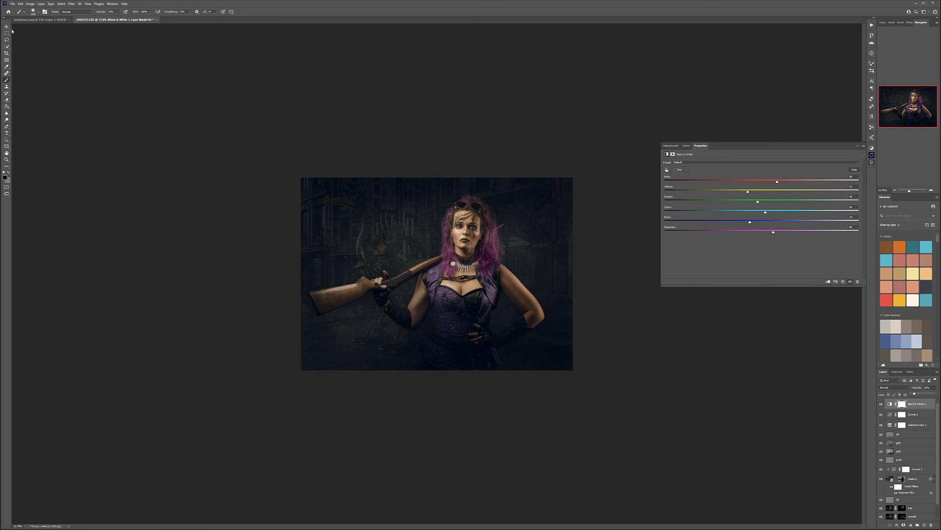
{"action": "key", "text": "v"}
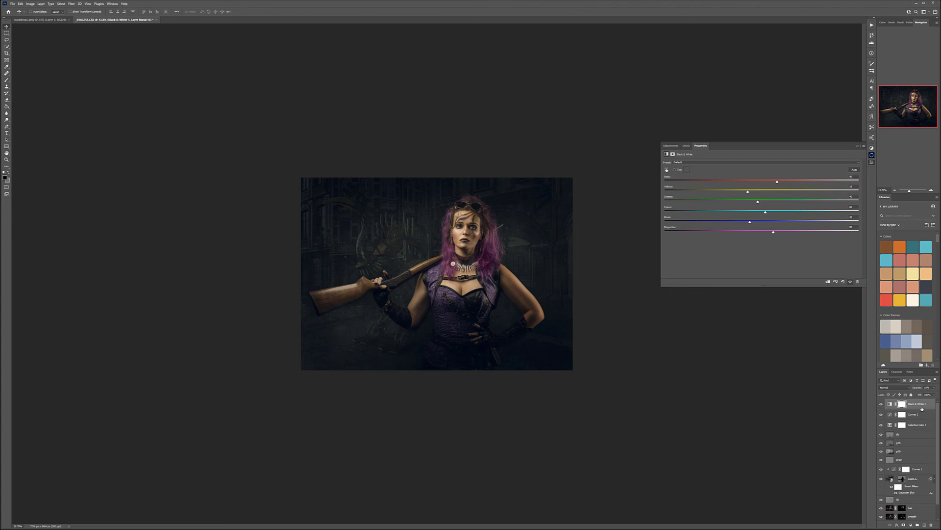
Add a renamed Curves adjustment layer on top and pull its white point down to zero output, making the image black
{"action": "left_click", "coordinate": [910, 524]}
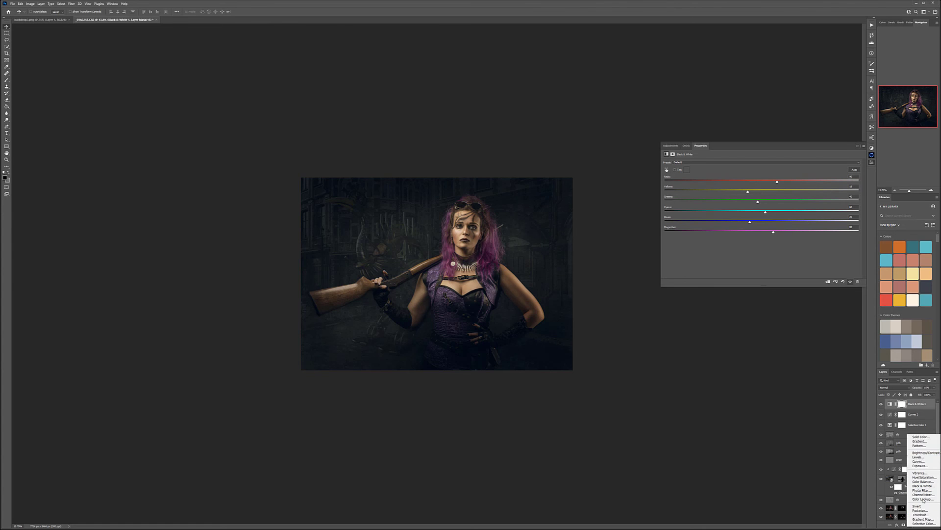
{"action": "left_click", "coordinate": [922, 462]}
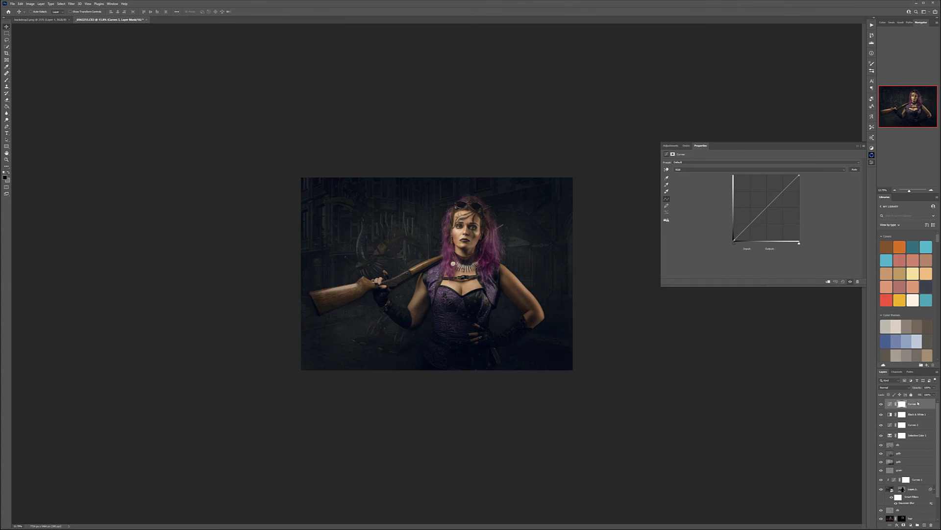
{"action": "double_click", "coordinate": [914, 404]}
{"action": "type", "text": "d"}
{"action": "left_click_drag", "start_coordinate": [800, 177], "coordinate": [797, 175]}
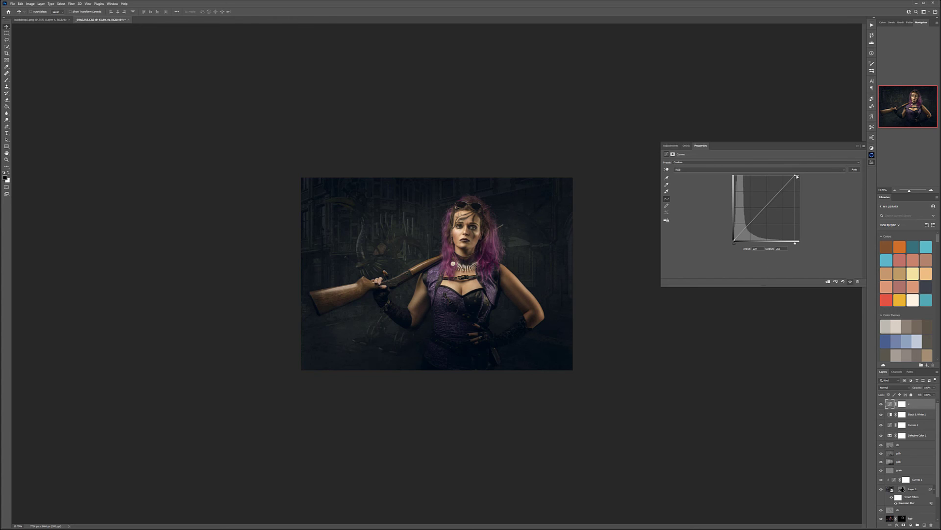
{"action": "left_click_drag", "start_coordinate": [795, 175], "coordinate": [799, 242]}
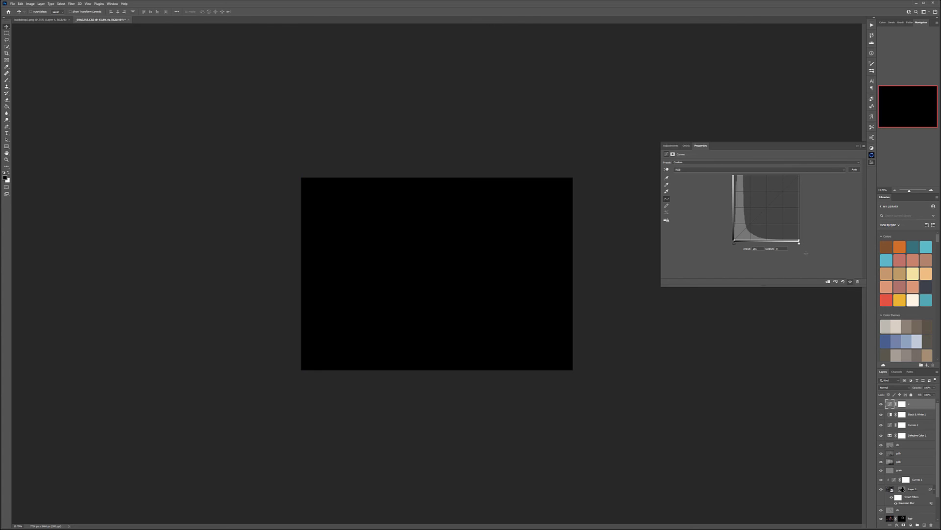
Fill a rectangular area just inside the image edges with black on the top Curves mask, leaving a dark border, and deselect
{"action": "left_click", "coordinate": [6, 34]}
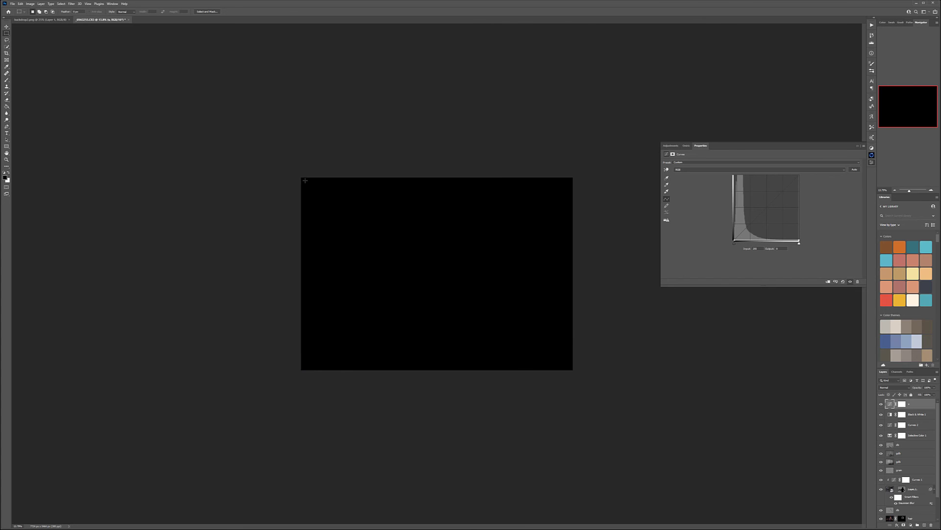
{"action": "left_click_drag", "start_coordinate": [305, 181], "coordinate": [569, 365]}
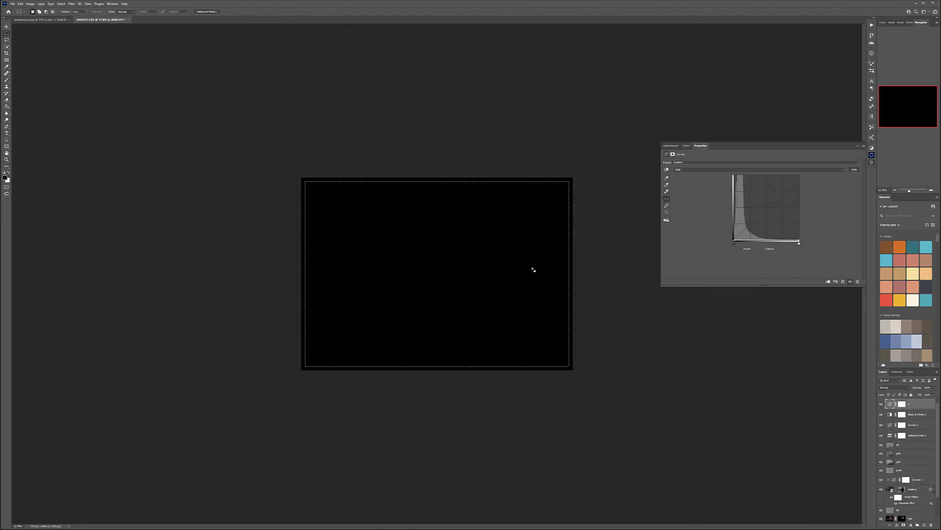
{"action": "key", "text": "Delete"}
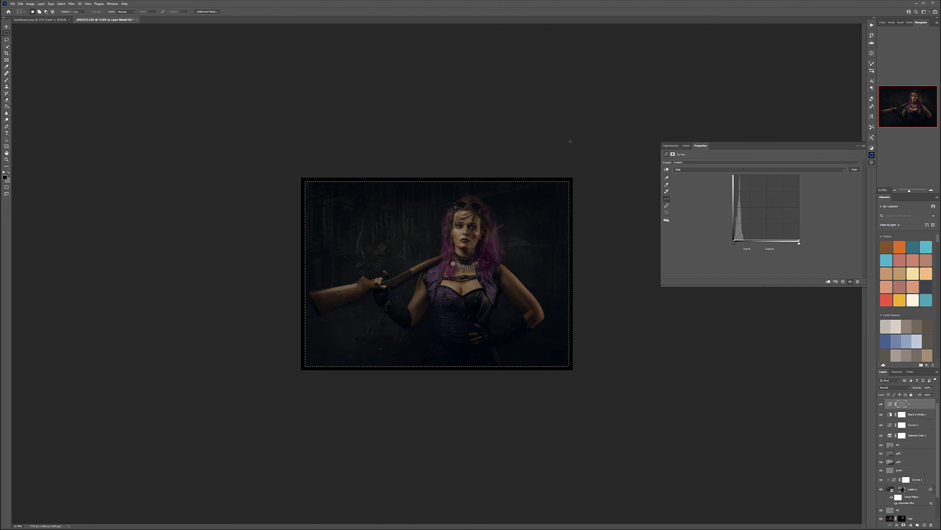
{"action": "key", "text": "x"}
{"action": "key", "text": "Delete"}
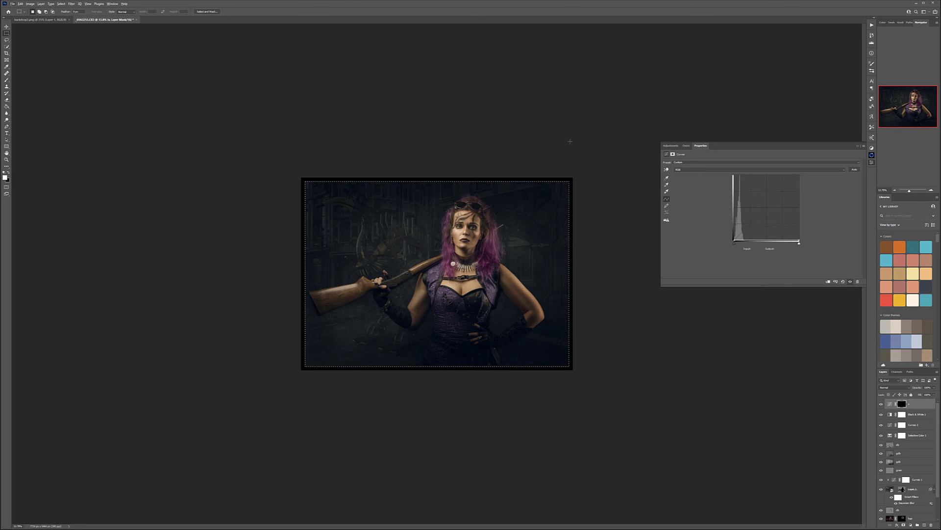
{"action": "key", "text": "ctrl+d"}
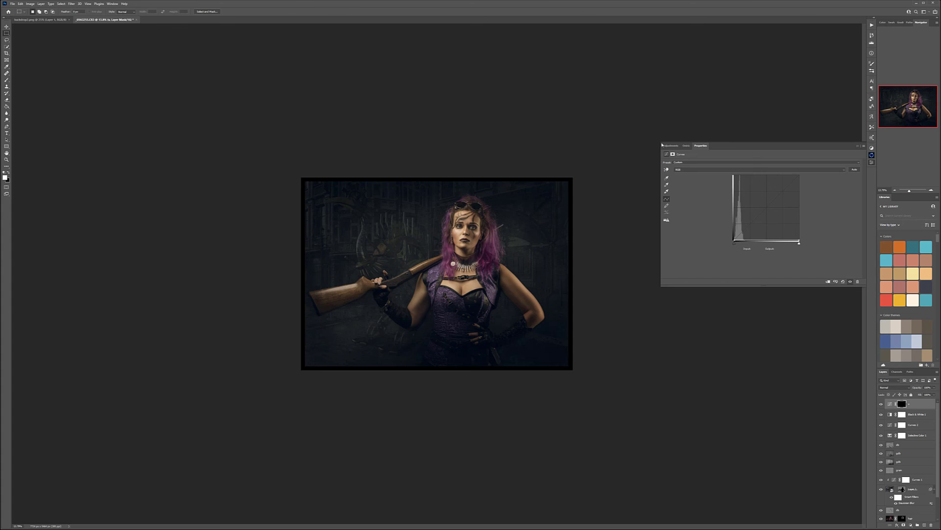
Feather the border Curves layer's mask to the maximum for a soft vignette and set the layer's blend mode to Soft Light
{"action": "left_click", "coordinate": [674, 154]}
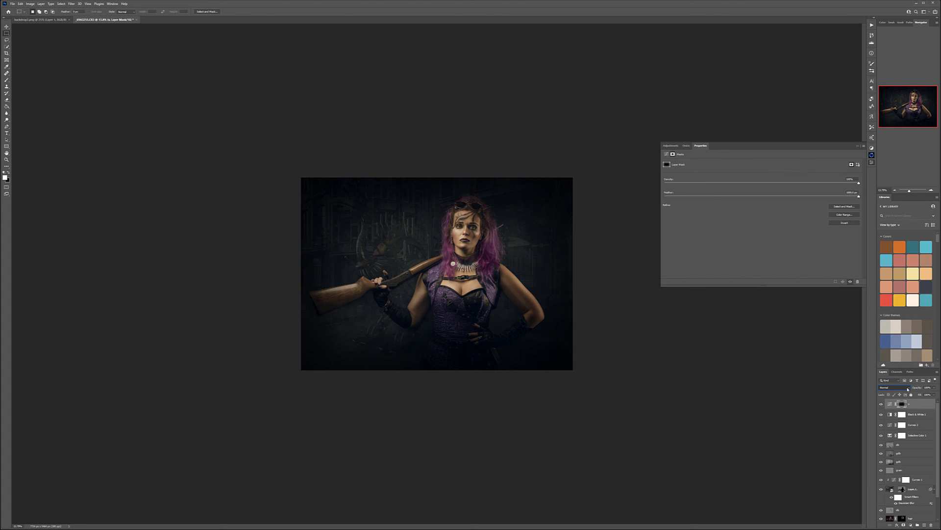
{"action": "left_click", "coordinate": [908, 389]}
{"action": "left_click", "coordinate": [908, 388]}
{"action": "left_click", "coordinate": [908, 388]}
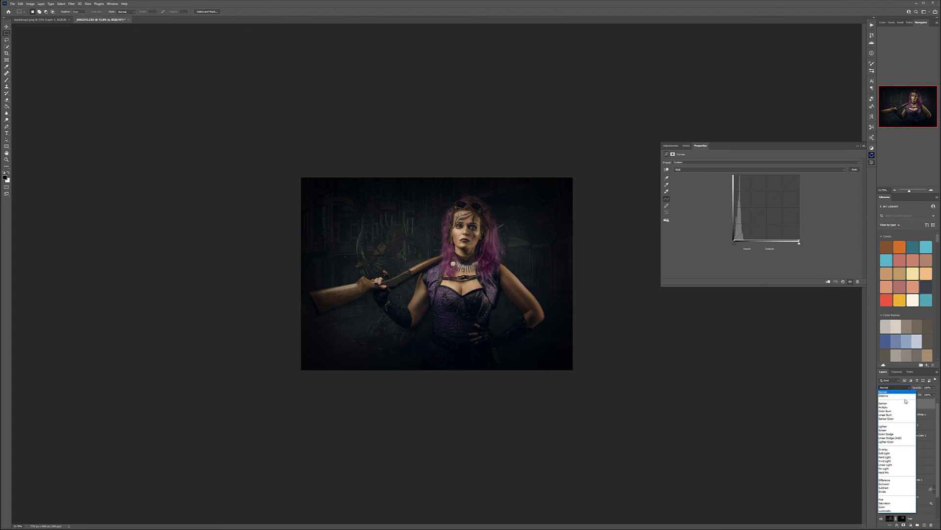
{"action": "left_click", "coordinate": [885, 455]}
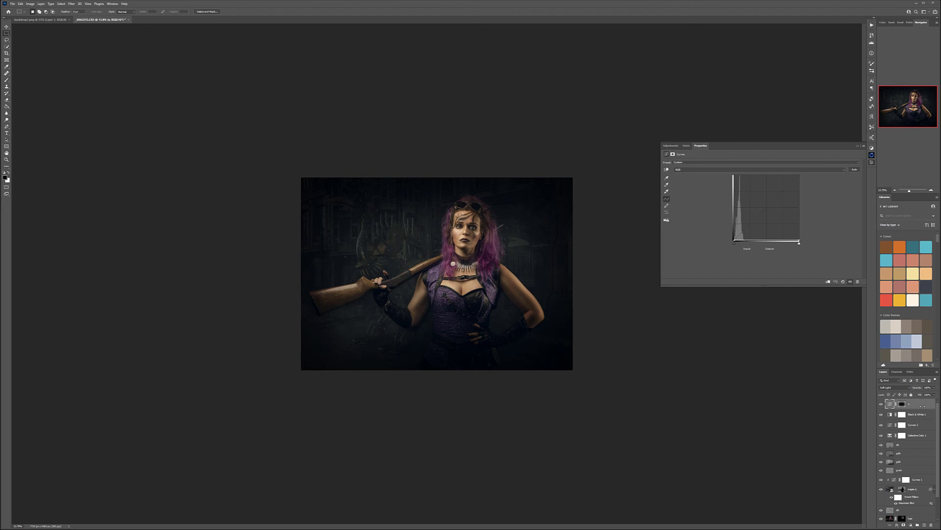
Group all layers above the base portrait layer and name the group edit
{"action": "scroll", "coordinate": [924, 407], "scroll_direction": "down", "scroll_amount": 2}
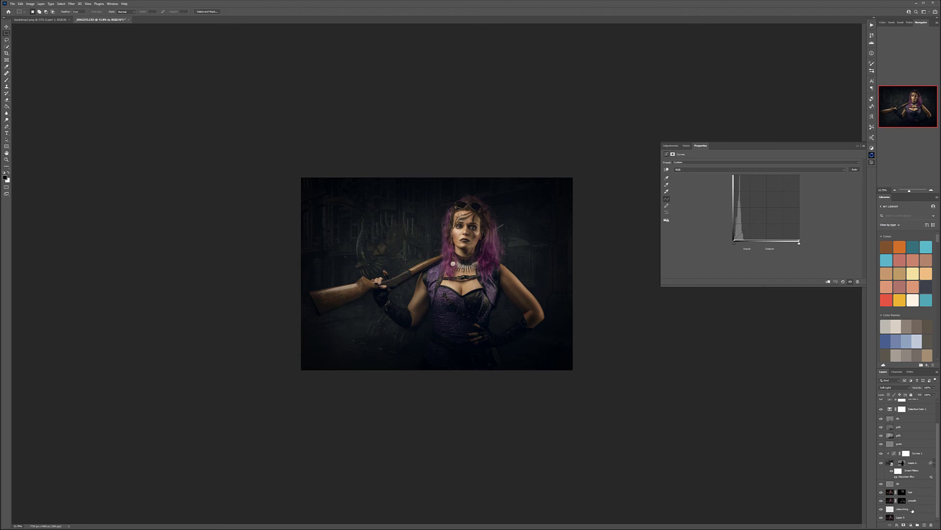
{"action": "left_click", "coordinate": [911, 510]}
{"action": "key", "text": "ctrl+g"}
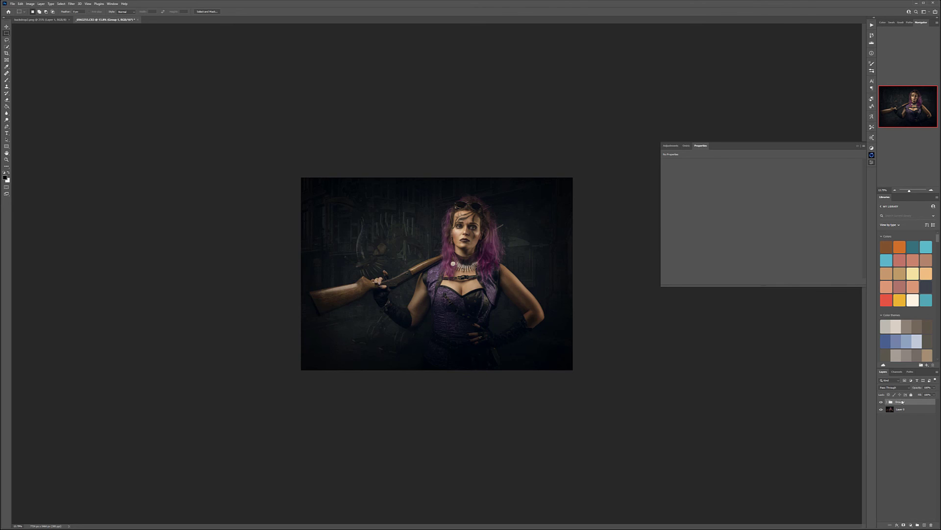
{"action": "double_click", "coordinate": [901, 402]}
{"action": "key", "text": "BackSpace"}
{"action": "type", "text": "edit"}
{"action": "key", "text": "Return"}
Toggle the edit group's visibility to compare the original portrait with the finished composite
{"action": "left_click", "coordinate": [881, 401]}
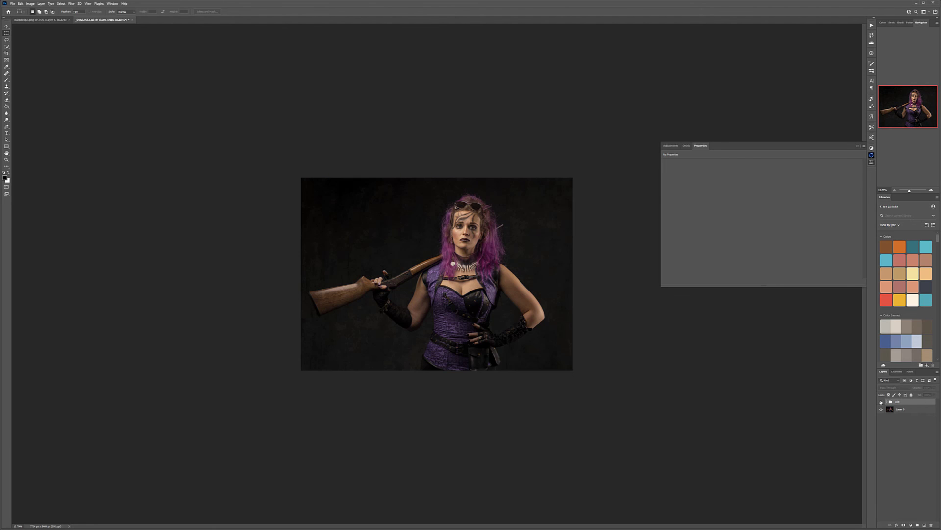
{"action": "left_click", "coordinate": [881, 402]}
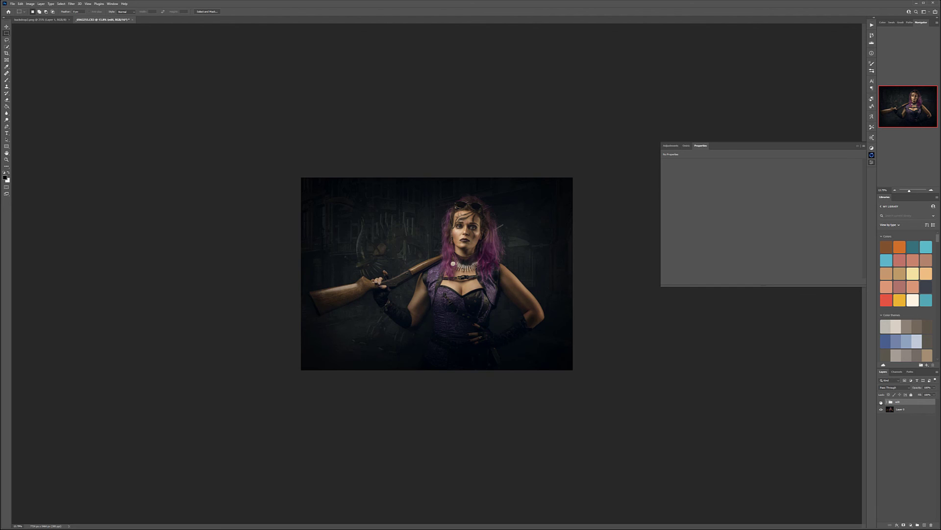
{"action": "left_click", "coordinate": [881, 402]}
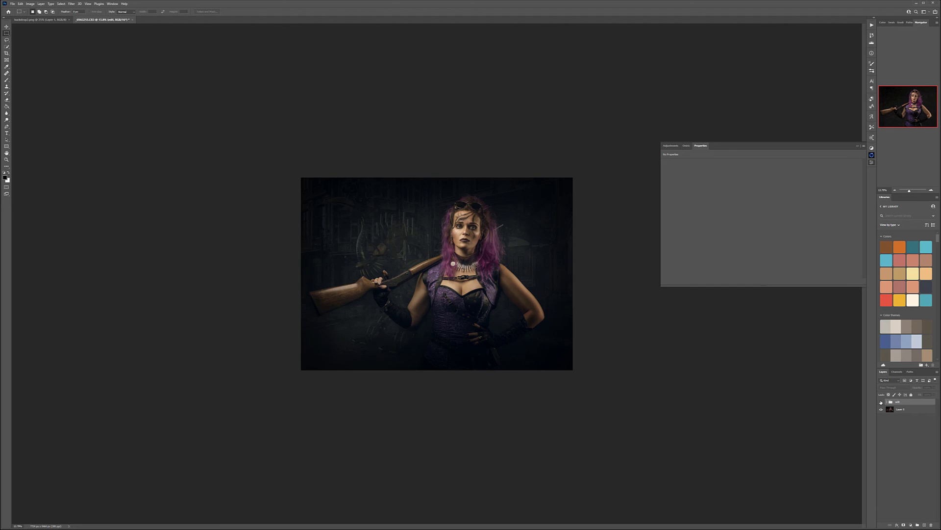
{"action": "left_click", "coordinate": [881, 402]}
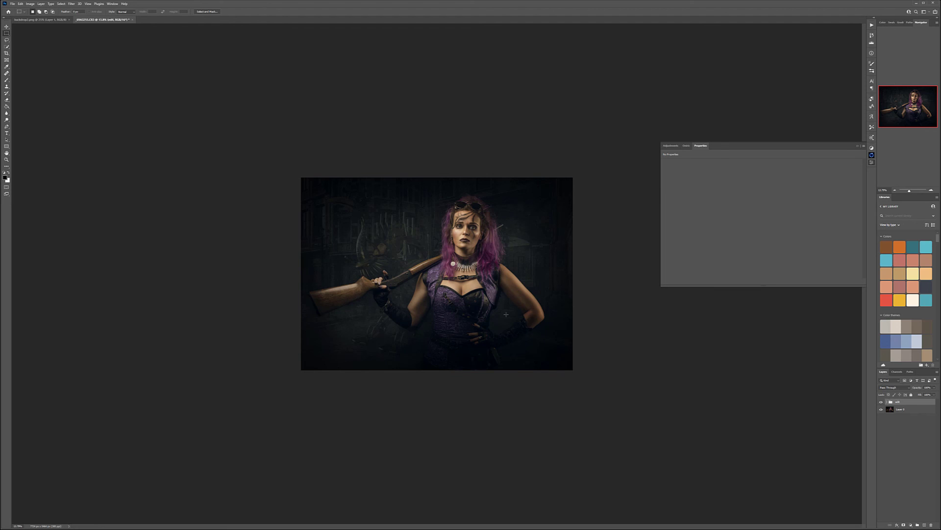
{"action": "left_click", "coordinate": [882, 402]}
{"action": "left_click", "coordinate": [882, 402]}
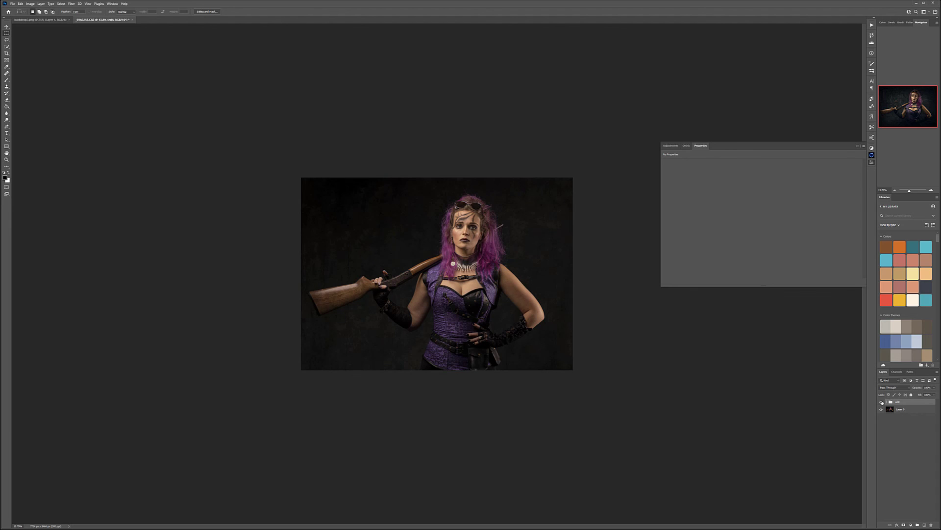
{"action": "left_click", "coordinate": [882, 402]}
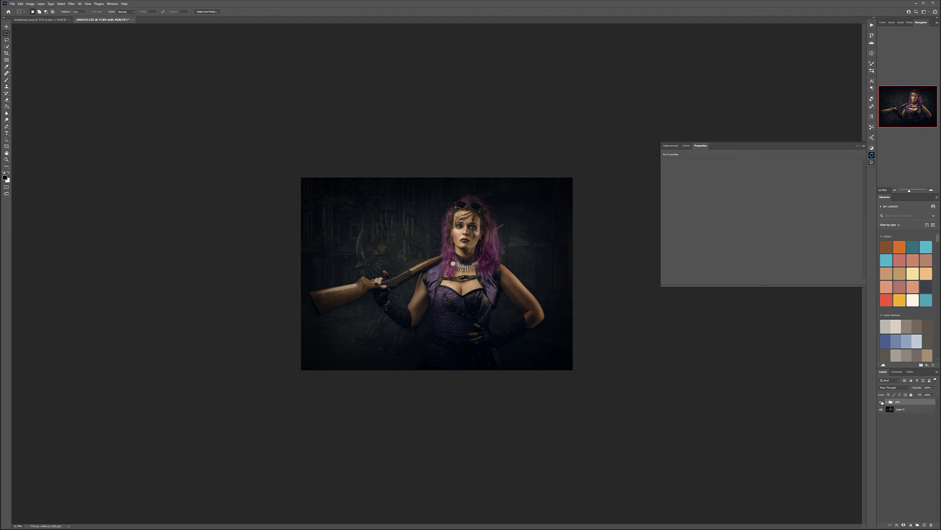